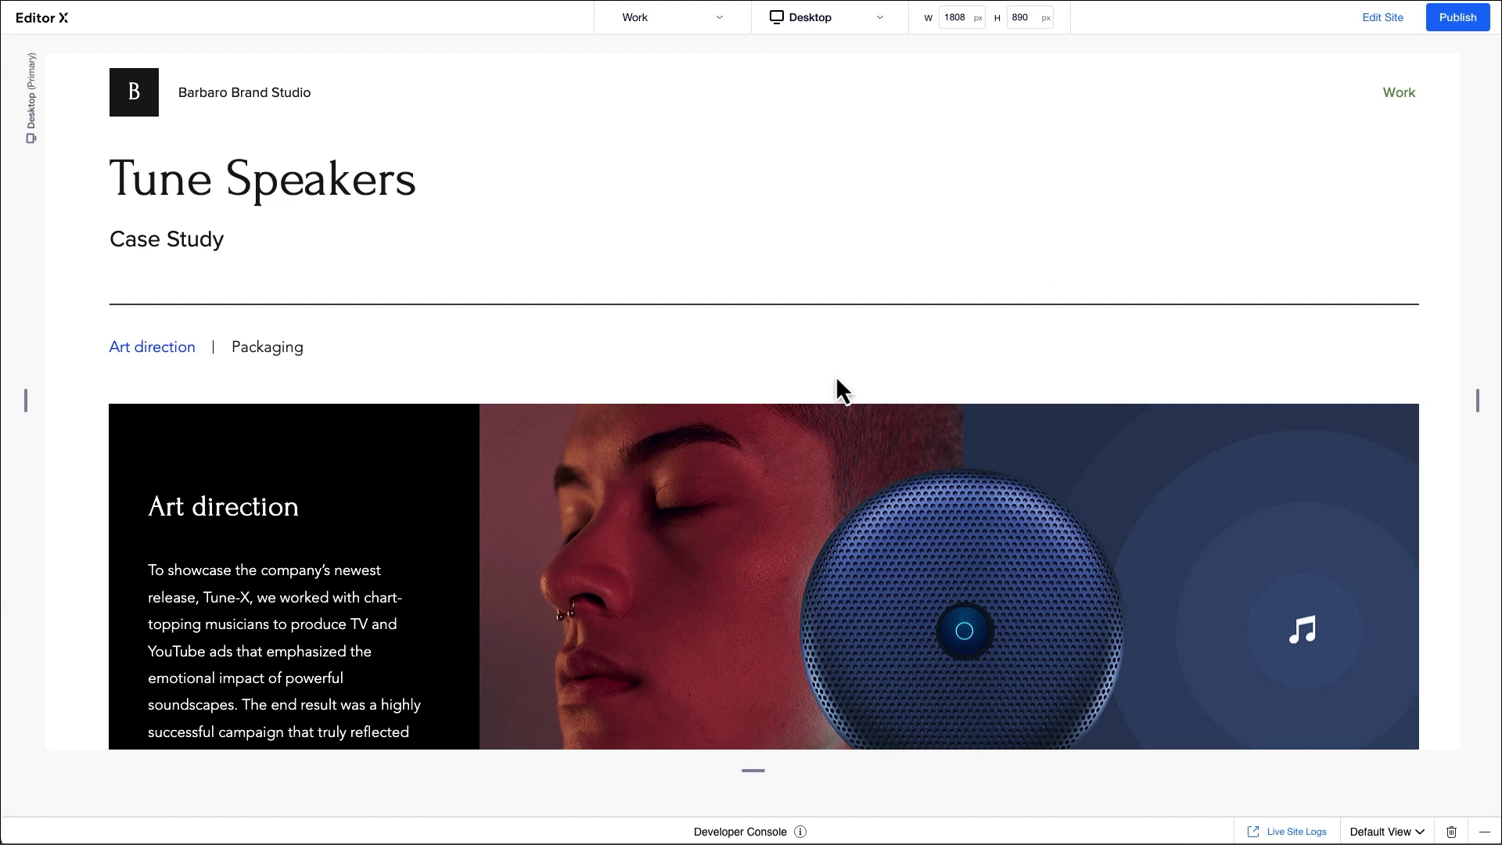
Step: Toggle the case study between Packaging and Art direction twice in preview, then go back to editing
scroll(836, 378, "down", 3)
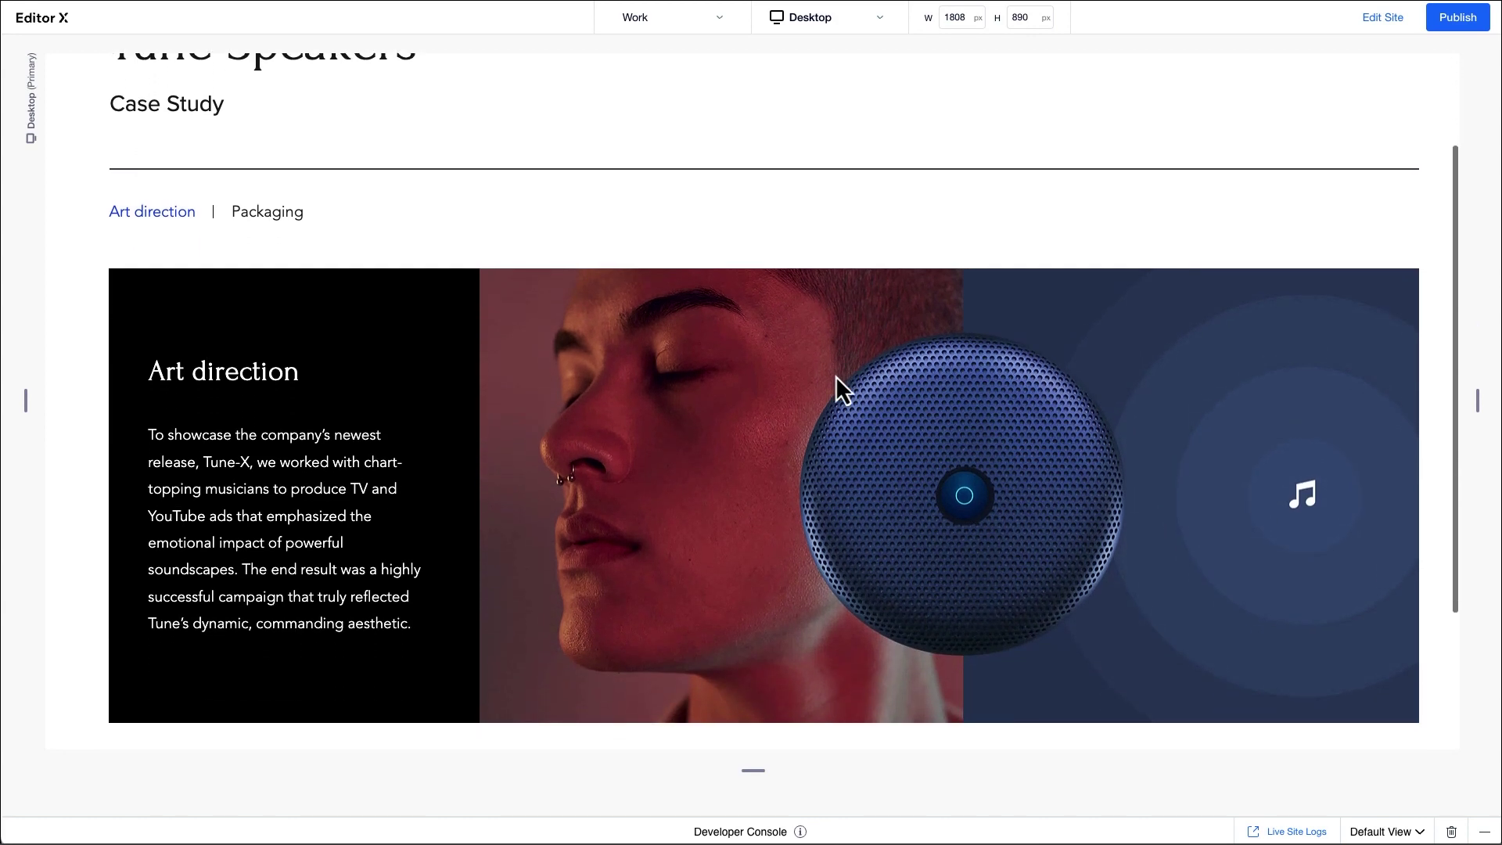
left_click(270, 222)
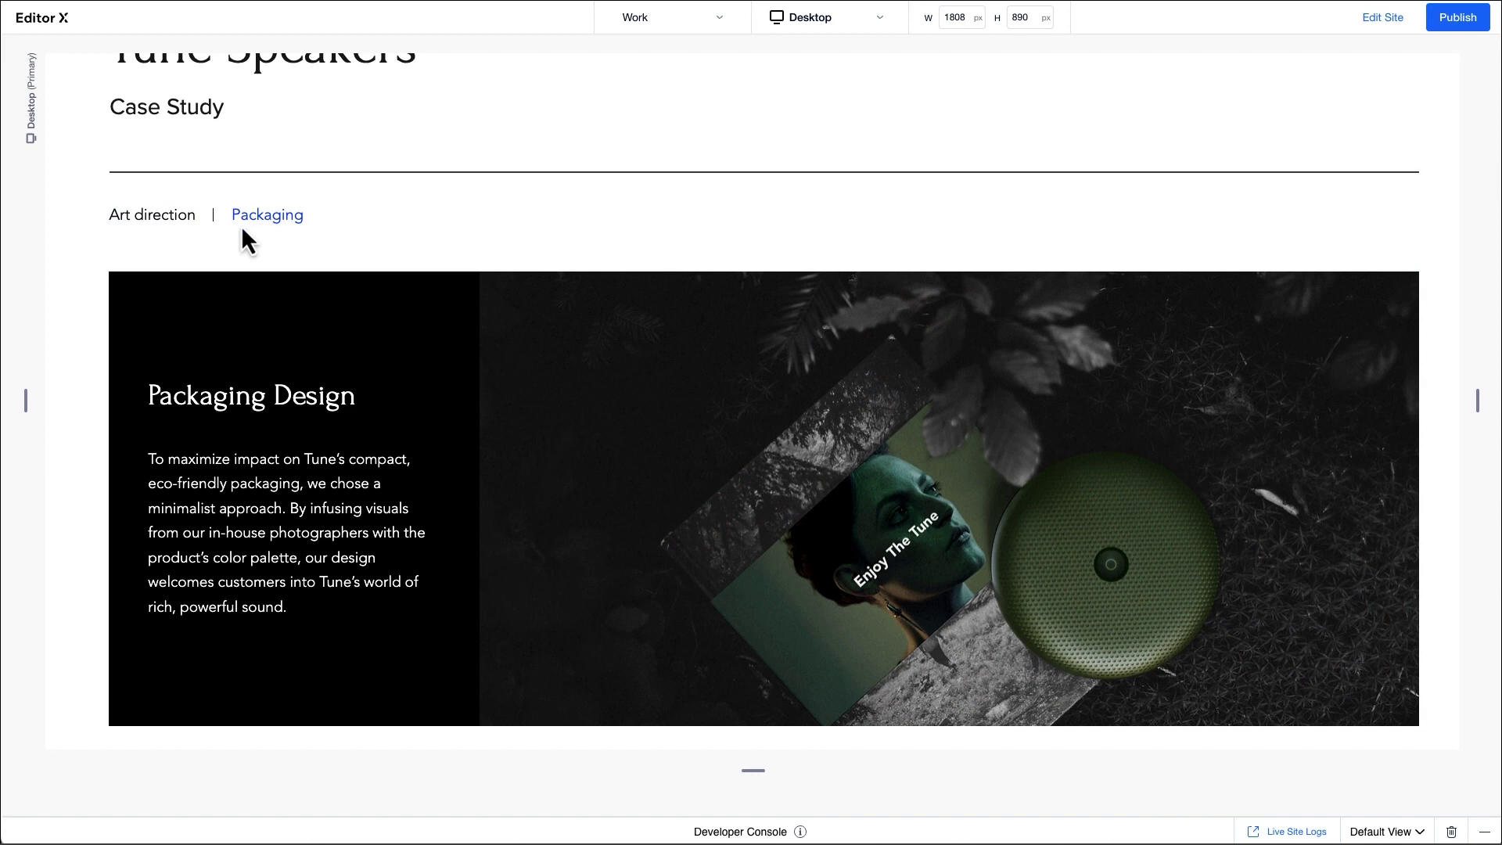
left_click(165, 226)
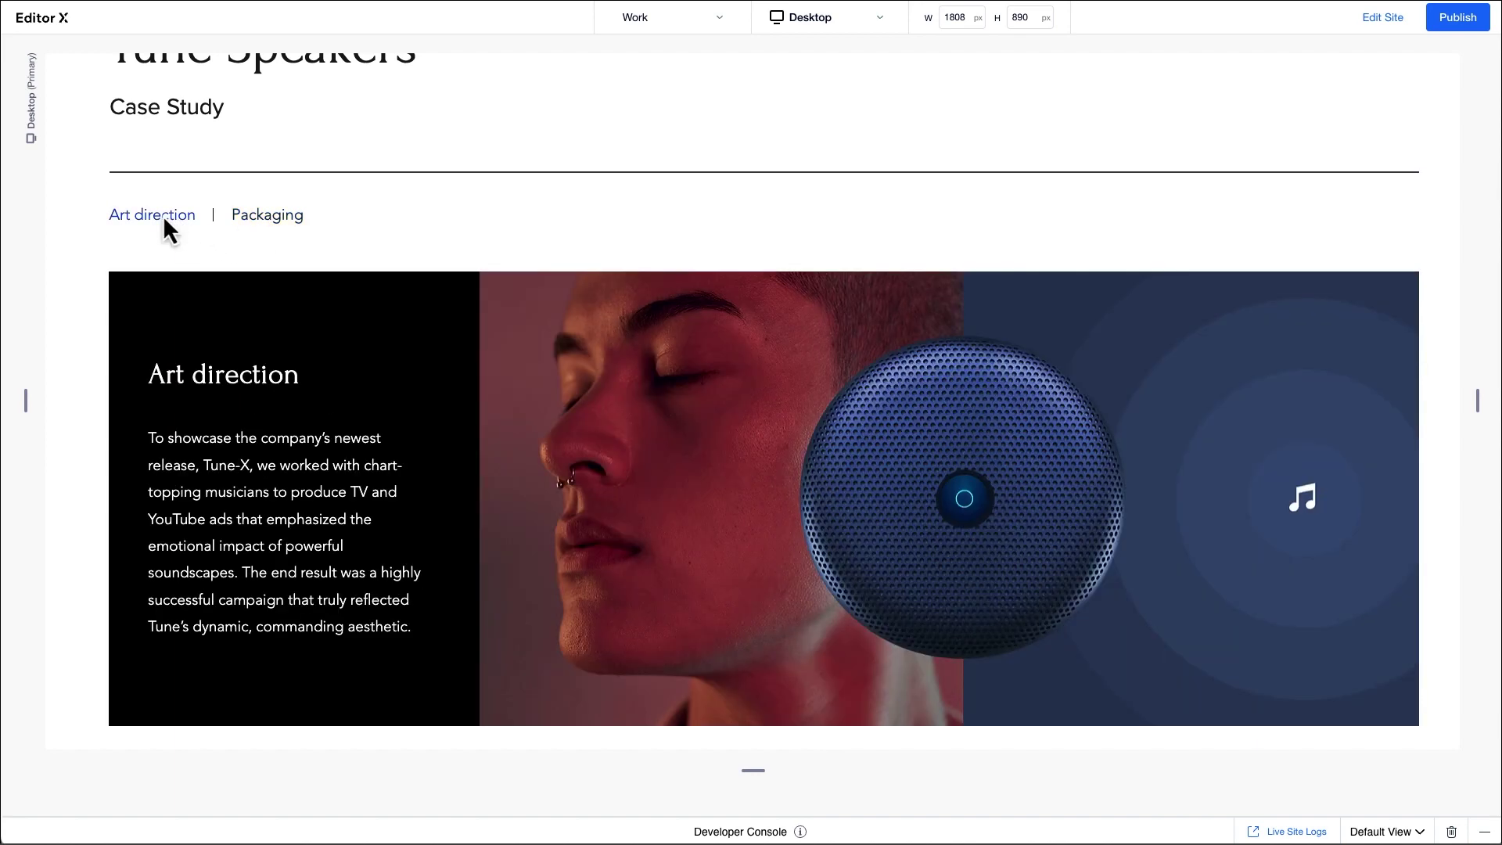
left_click(269, 222)
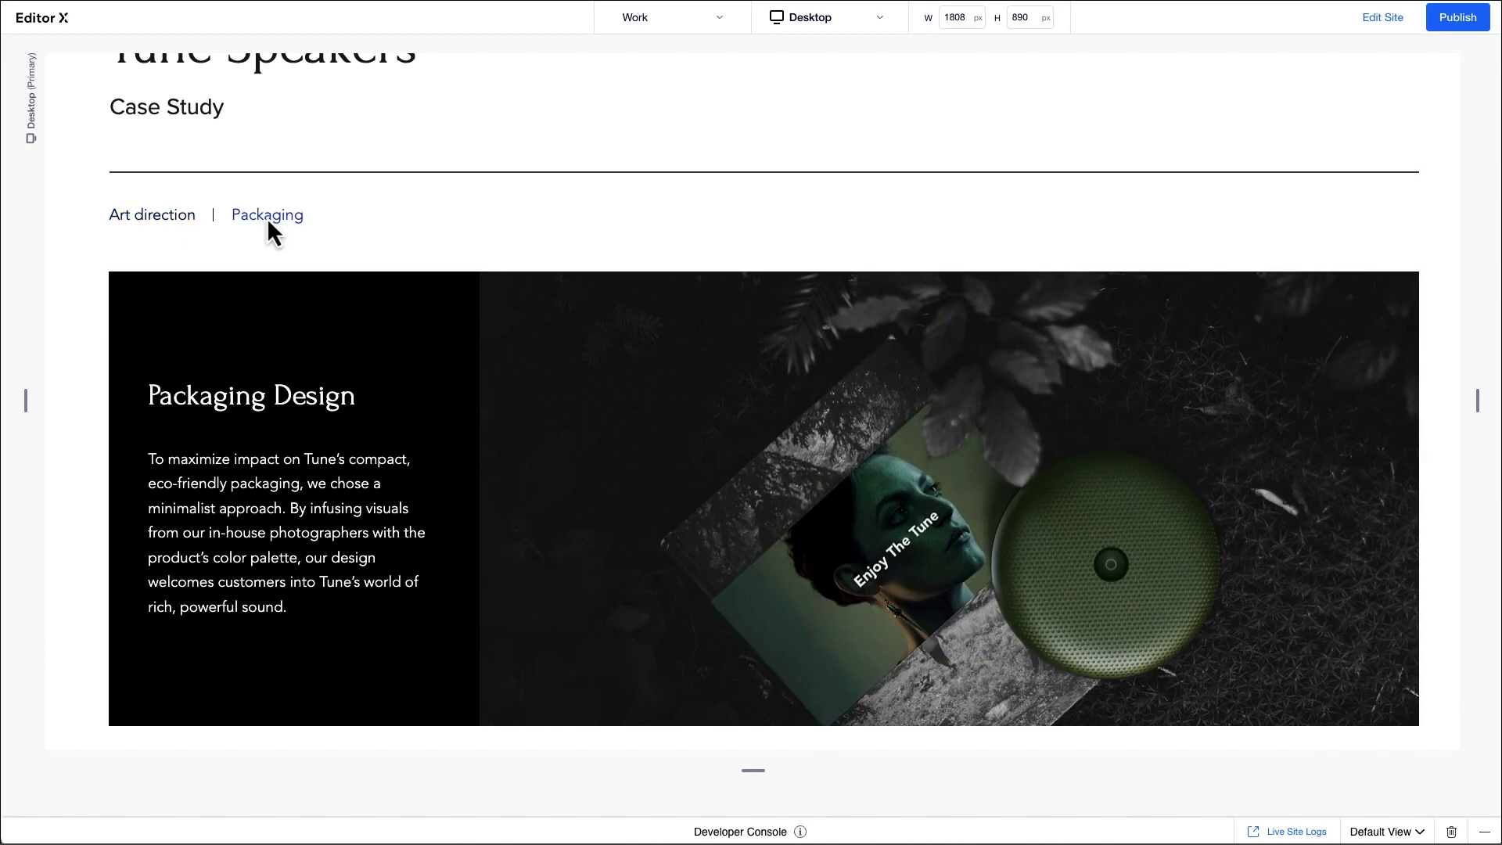
left_click(171, 219)
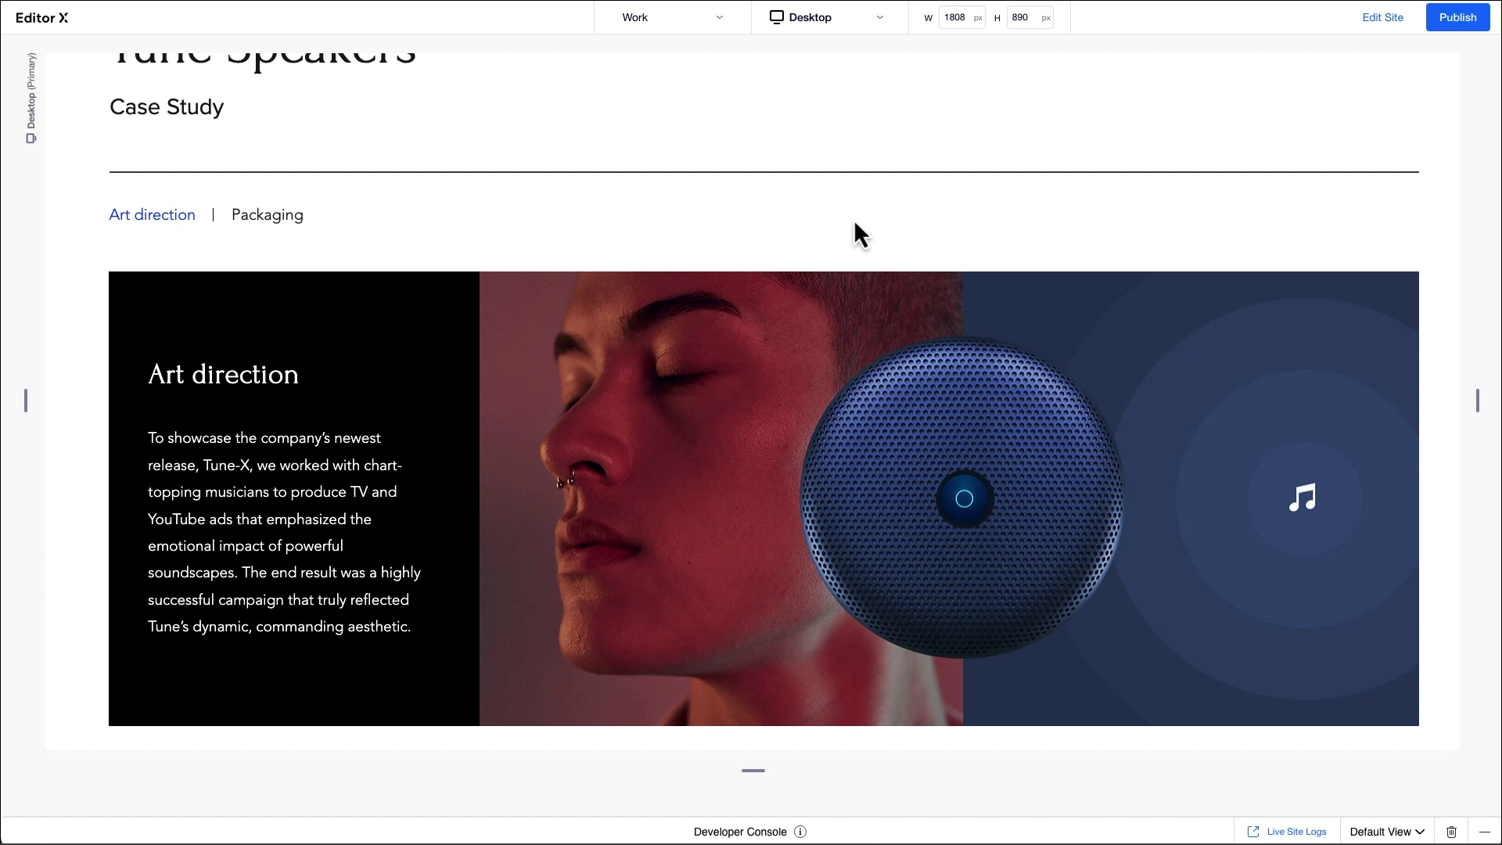
left_click(1382, 19)
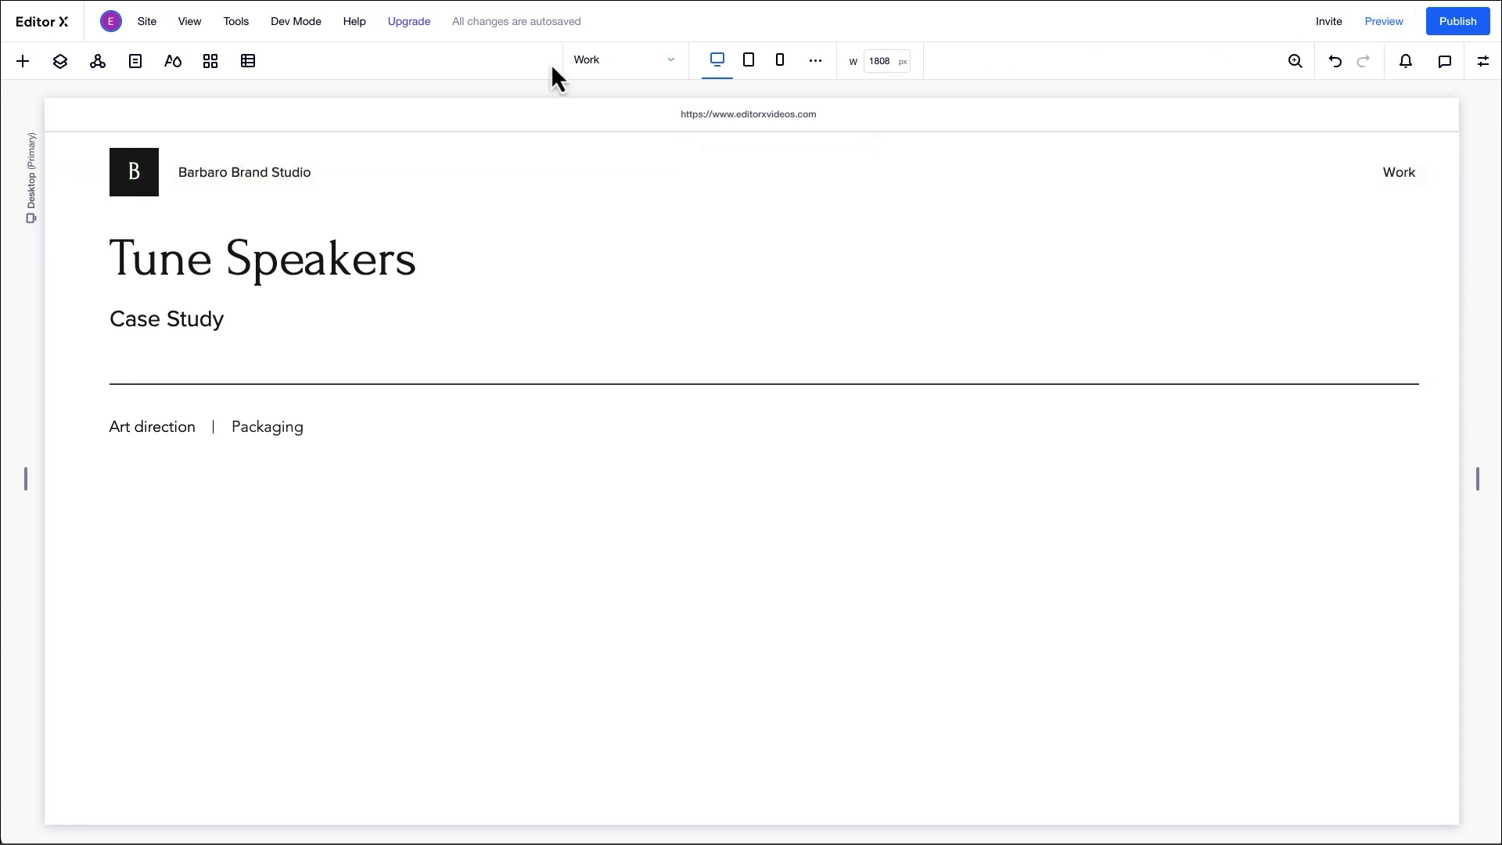
Step: Turn on Dev Mode and drag a multi-state box from Layout Tools below the Art direction links
mouse_move(301, 23)
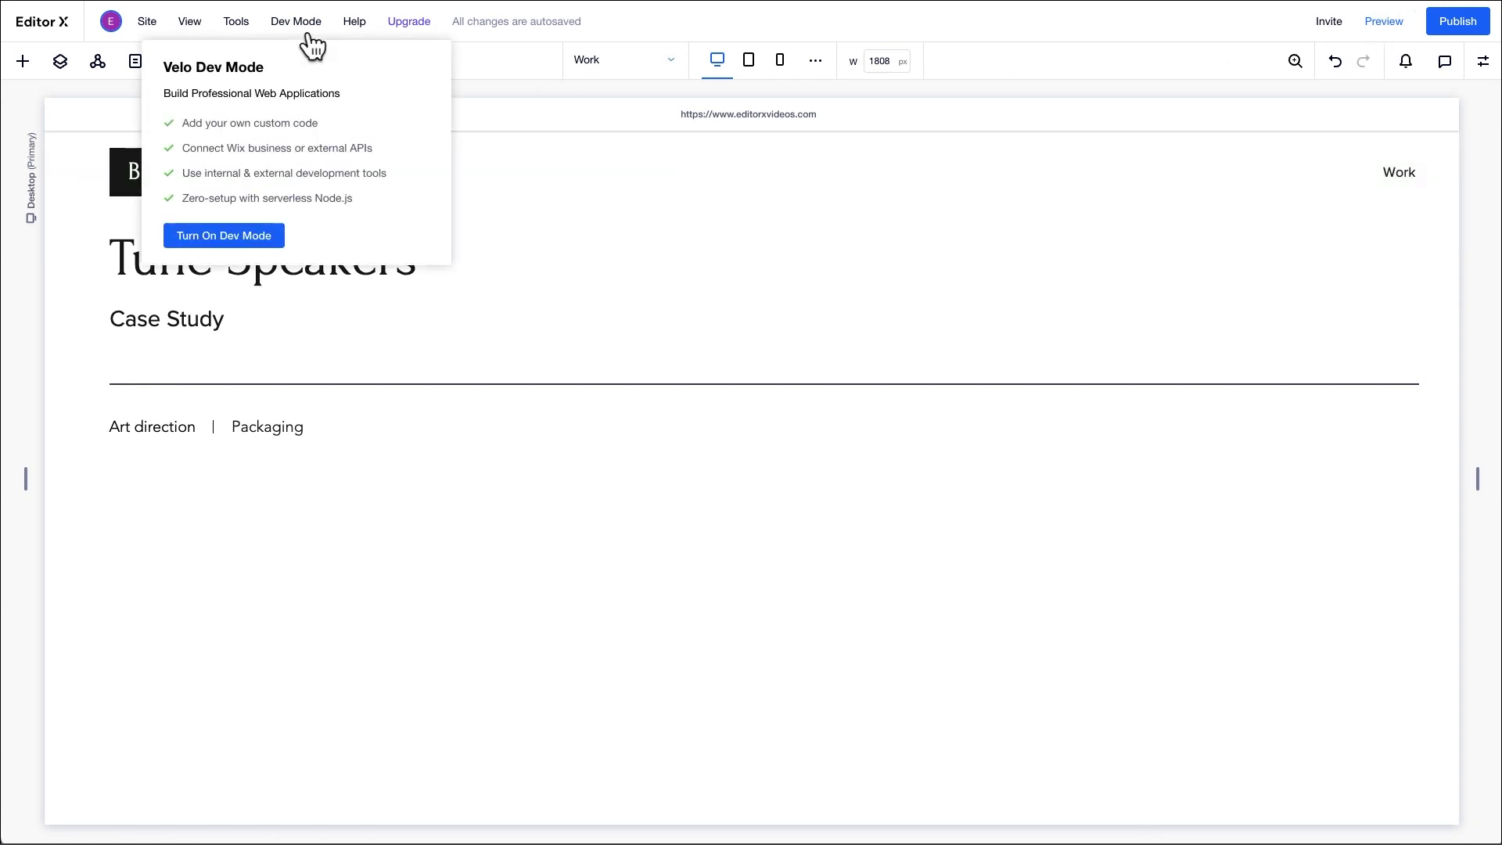
left_click(229, 236)
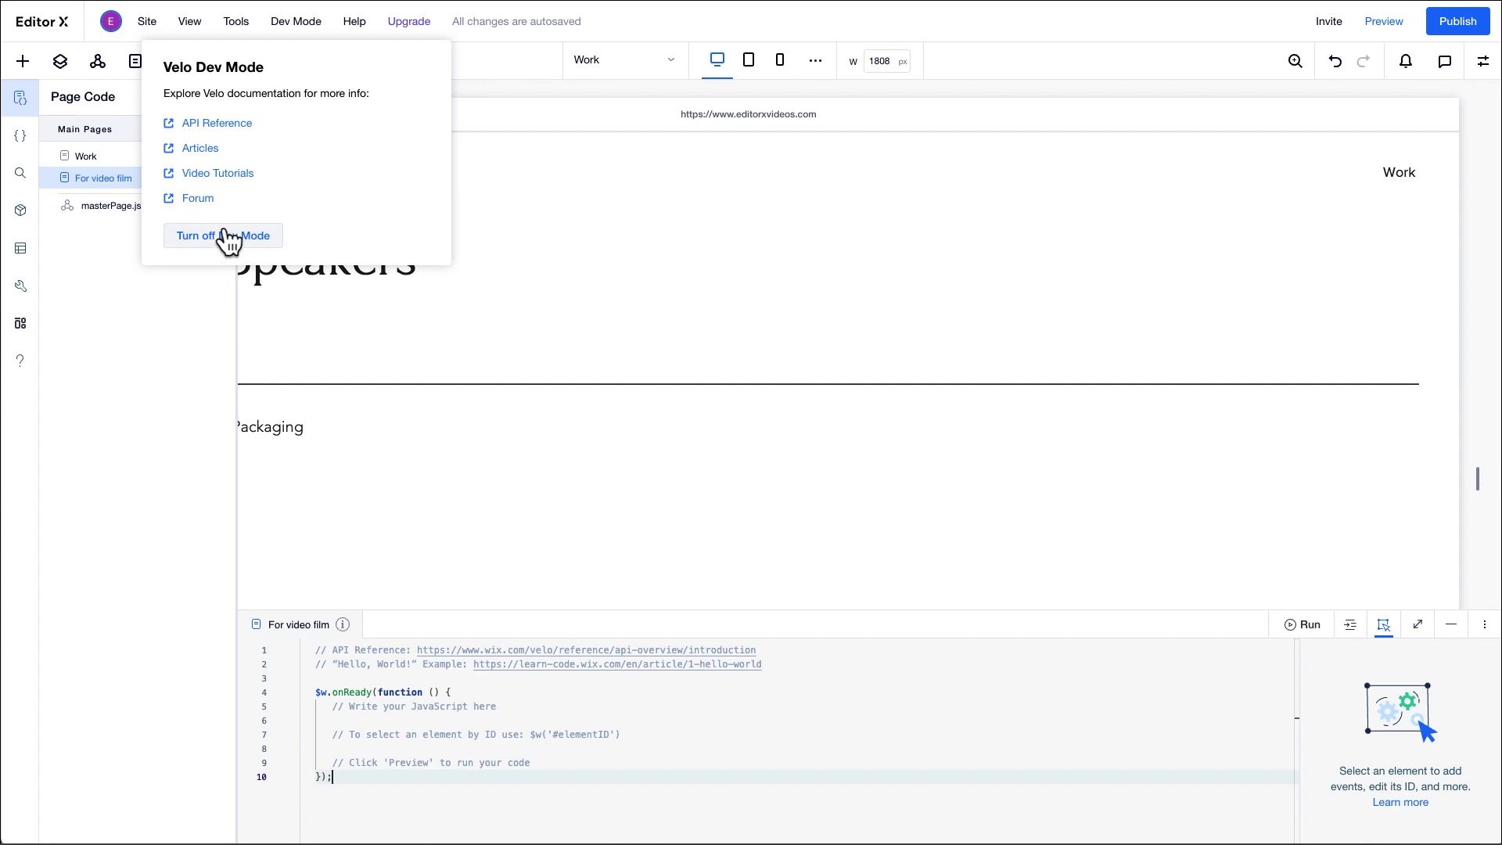
left_click(23, 61)
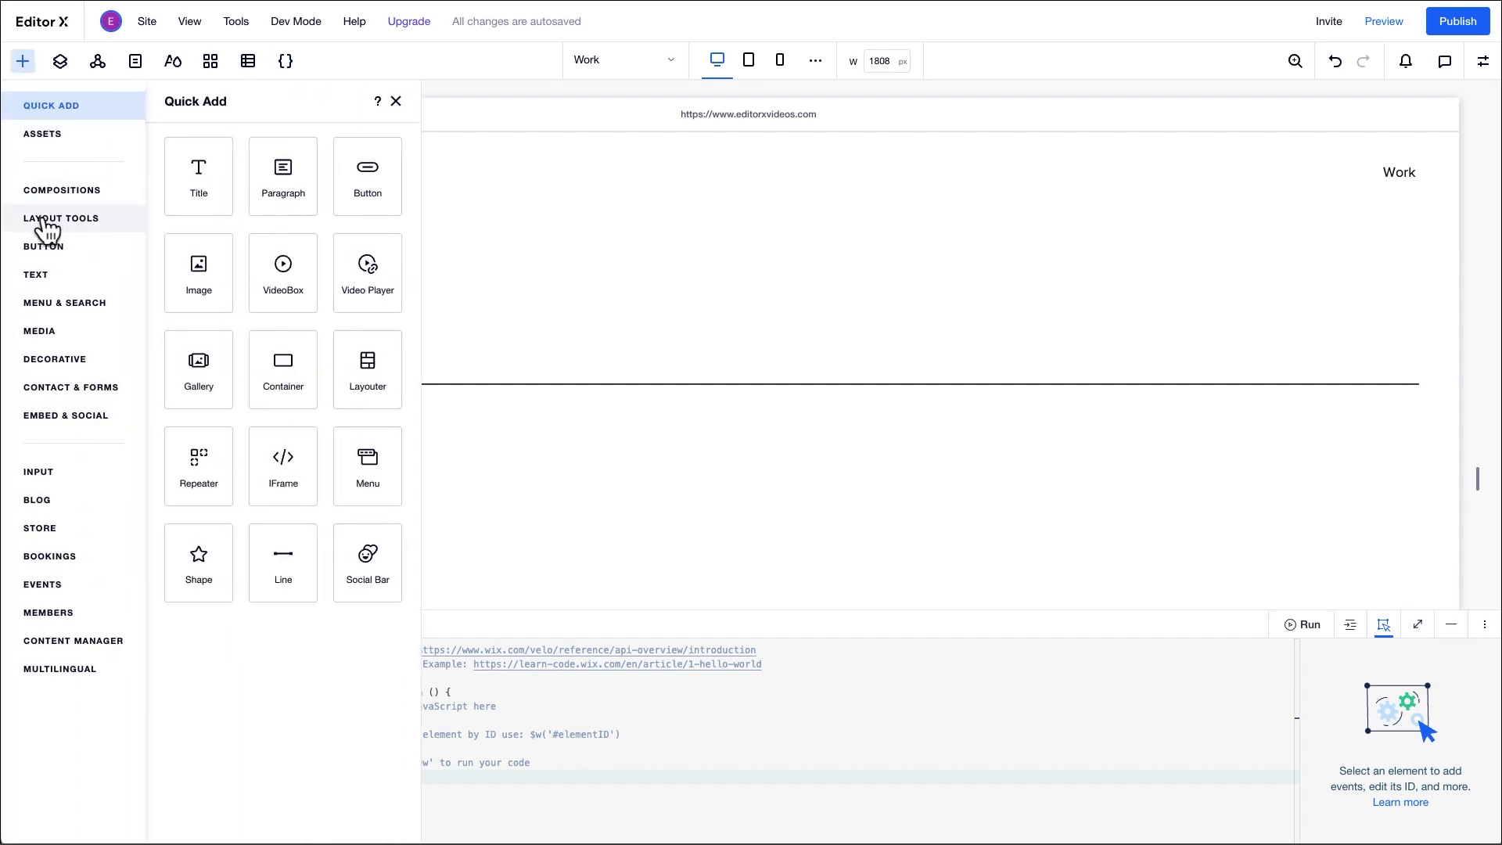
left_click(47, 222)
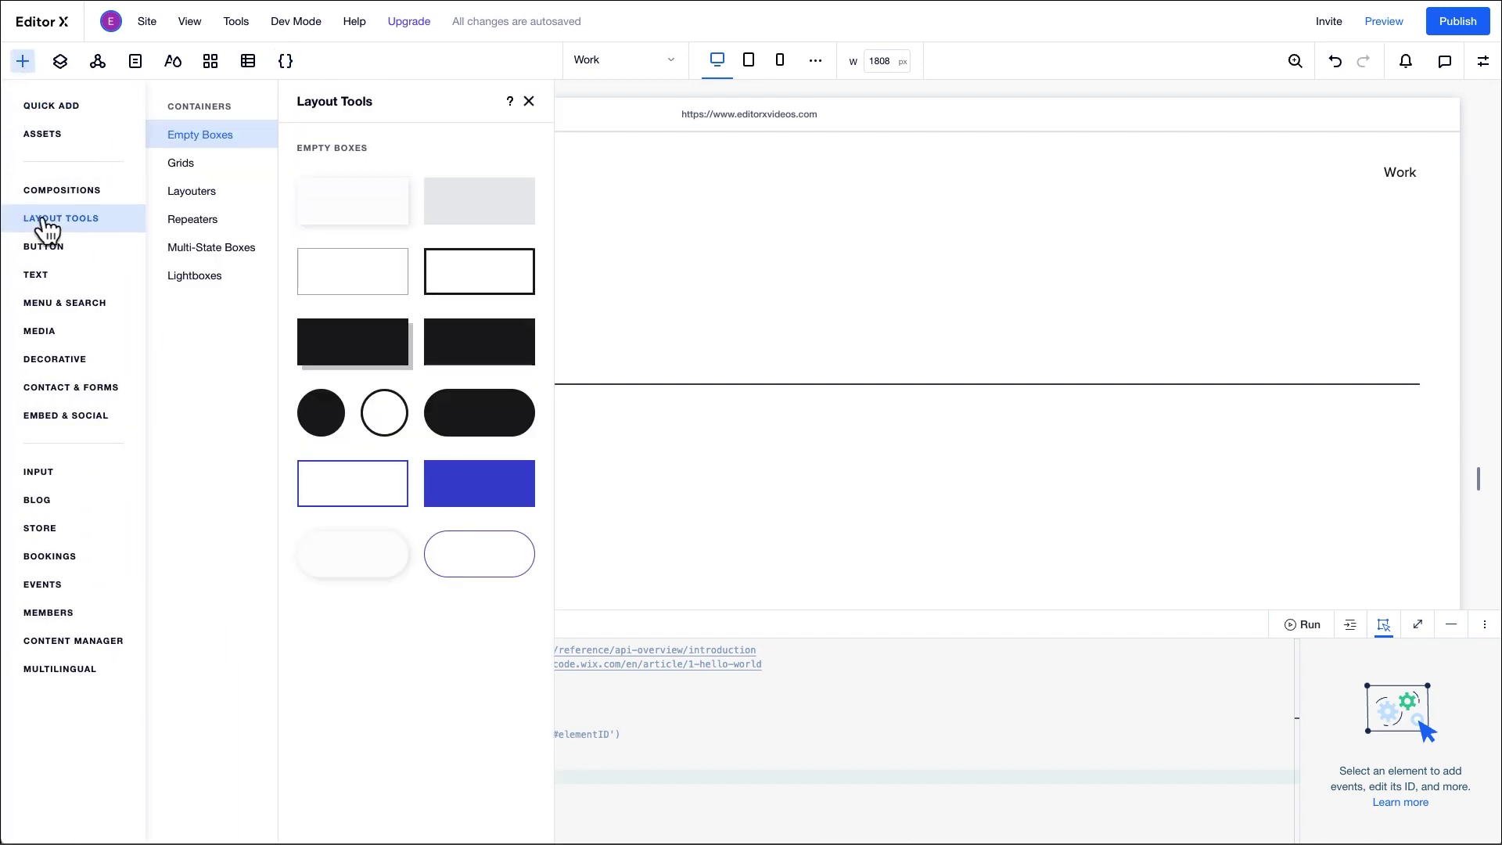
left_click(192, 252)
left_click_drag(350, 229, 637, 548)
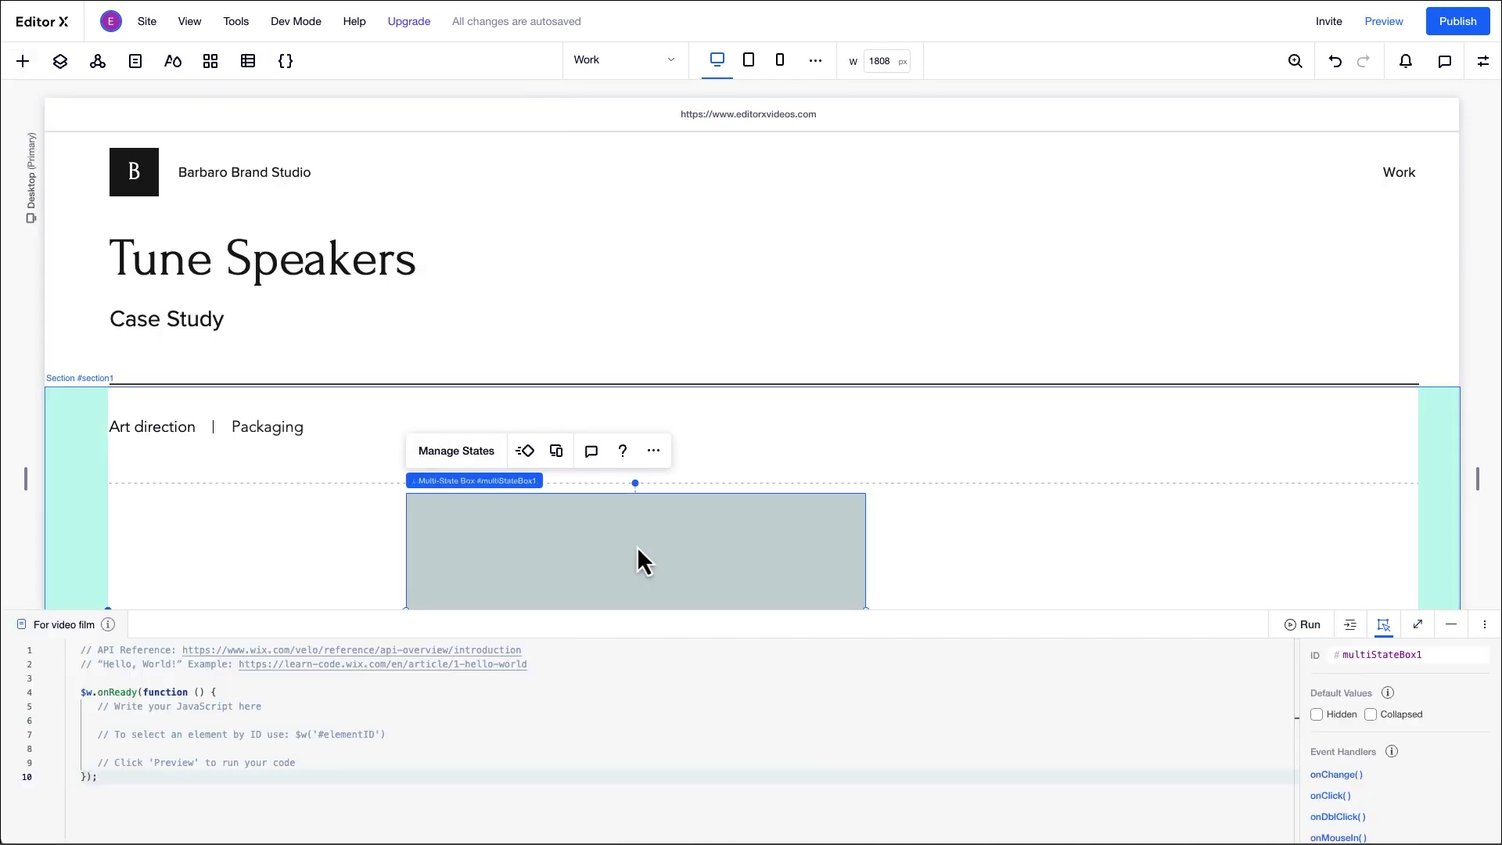
Step: Collapse the code panel and set the multi-state box width to 100%
left_click(1451, 624)
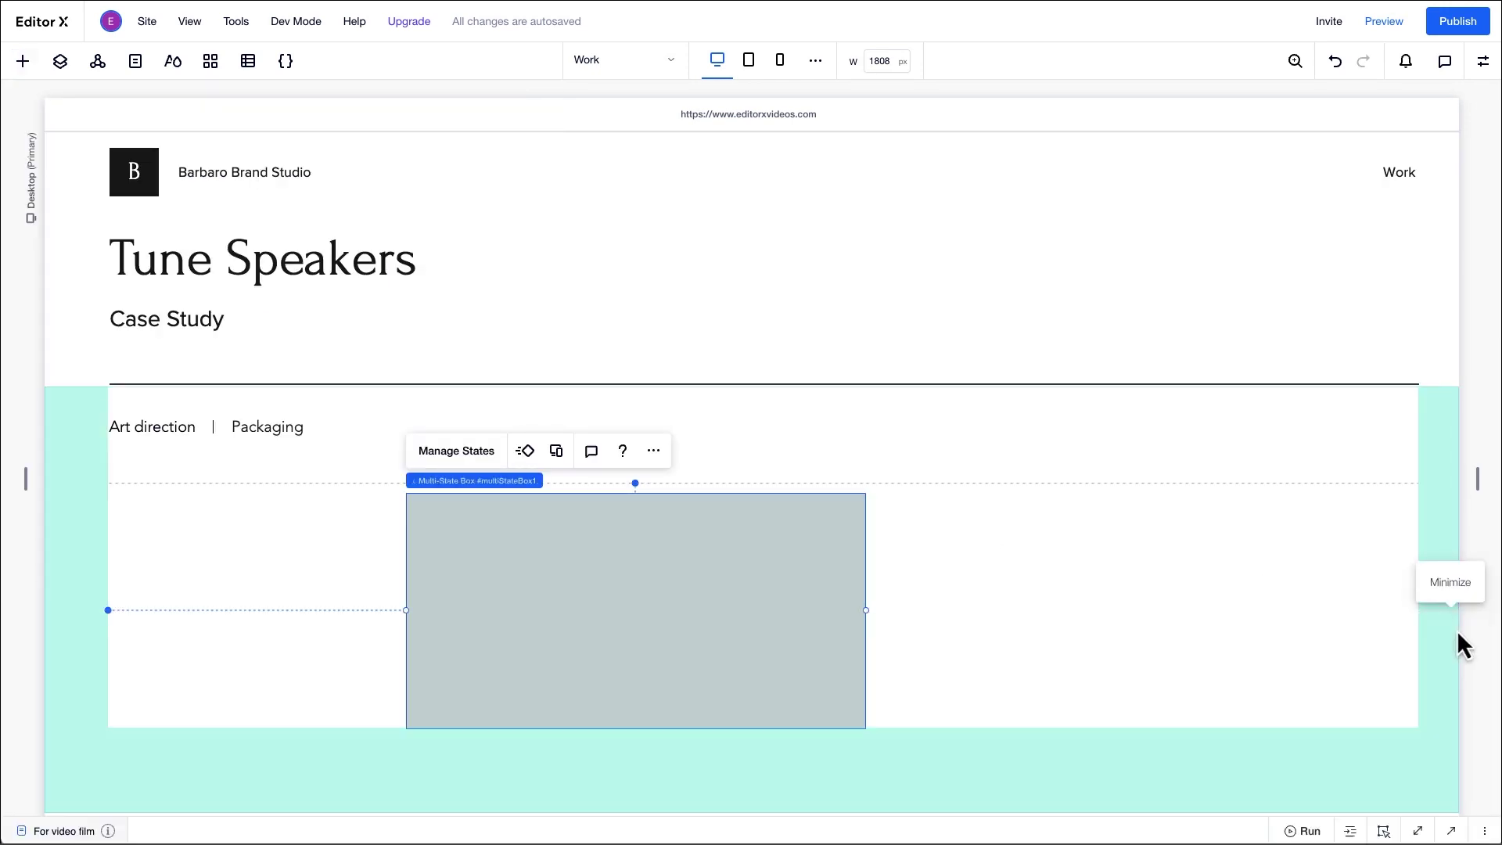
left_click(1483, 63)
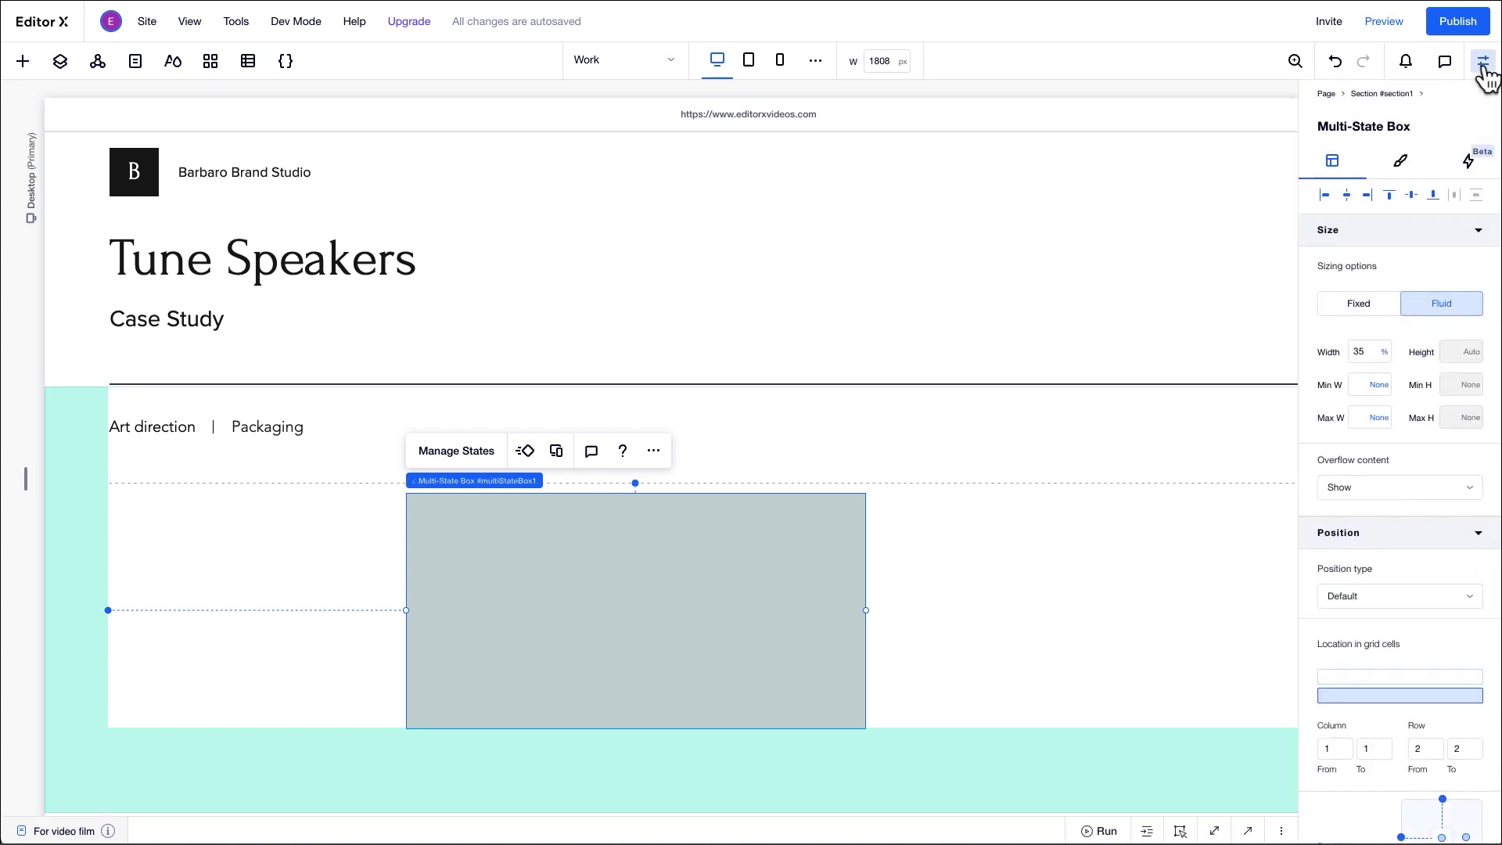
left_click(1353, 352)
type("1")
type("00")
key("Return")
Step: Set the box's left margin to 0 and select its inner container
scroll(1483, 470, "down", 4)
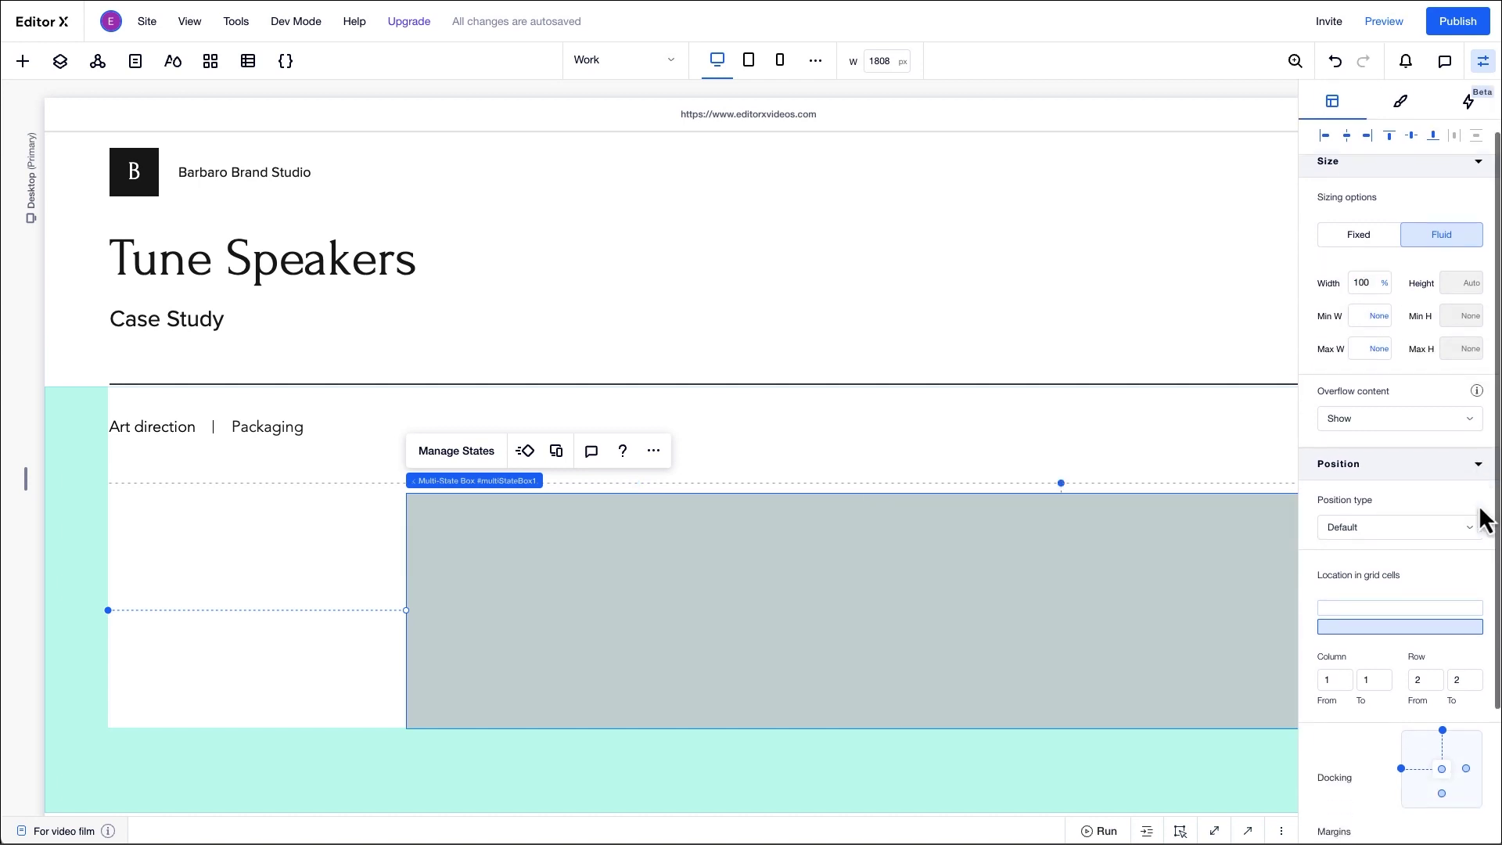
left_click(1333, 683)
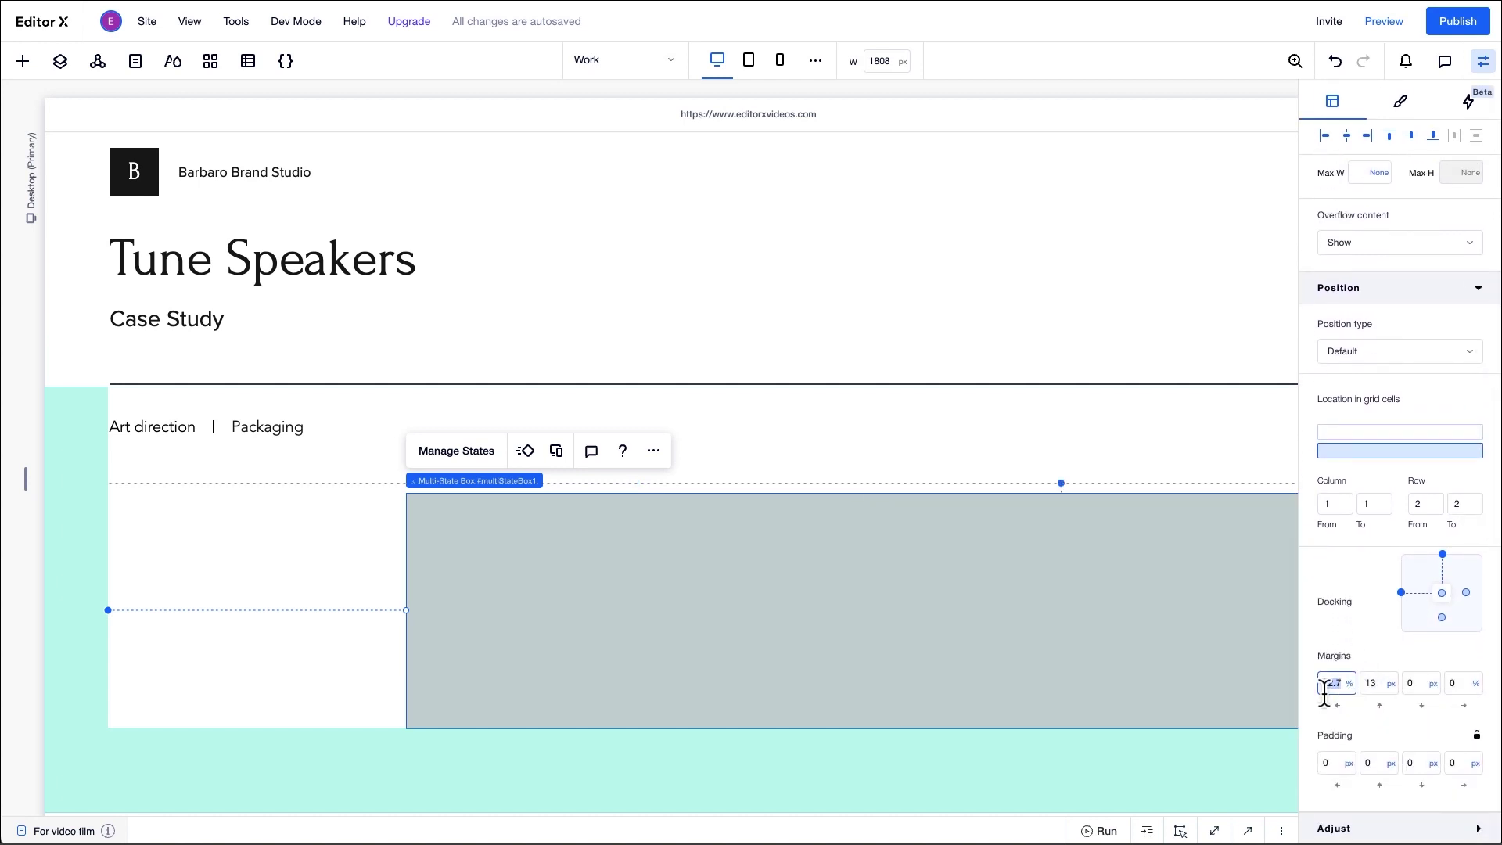
type("0")
left_click(1372, 685)
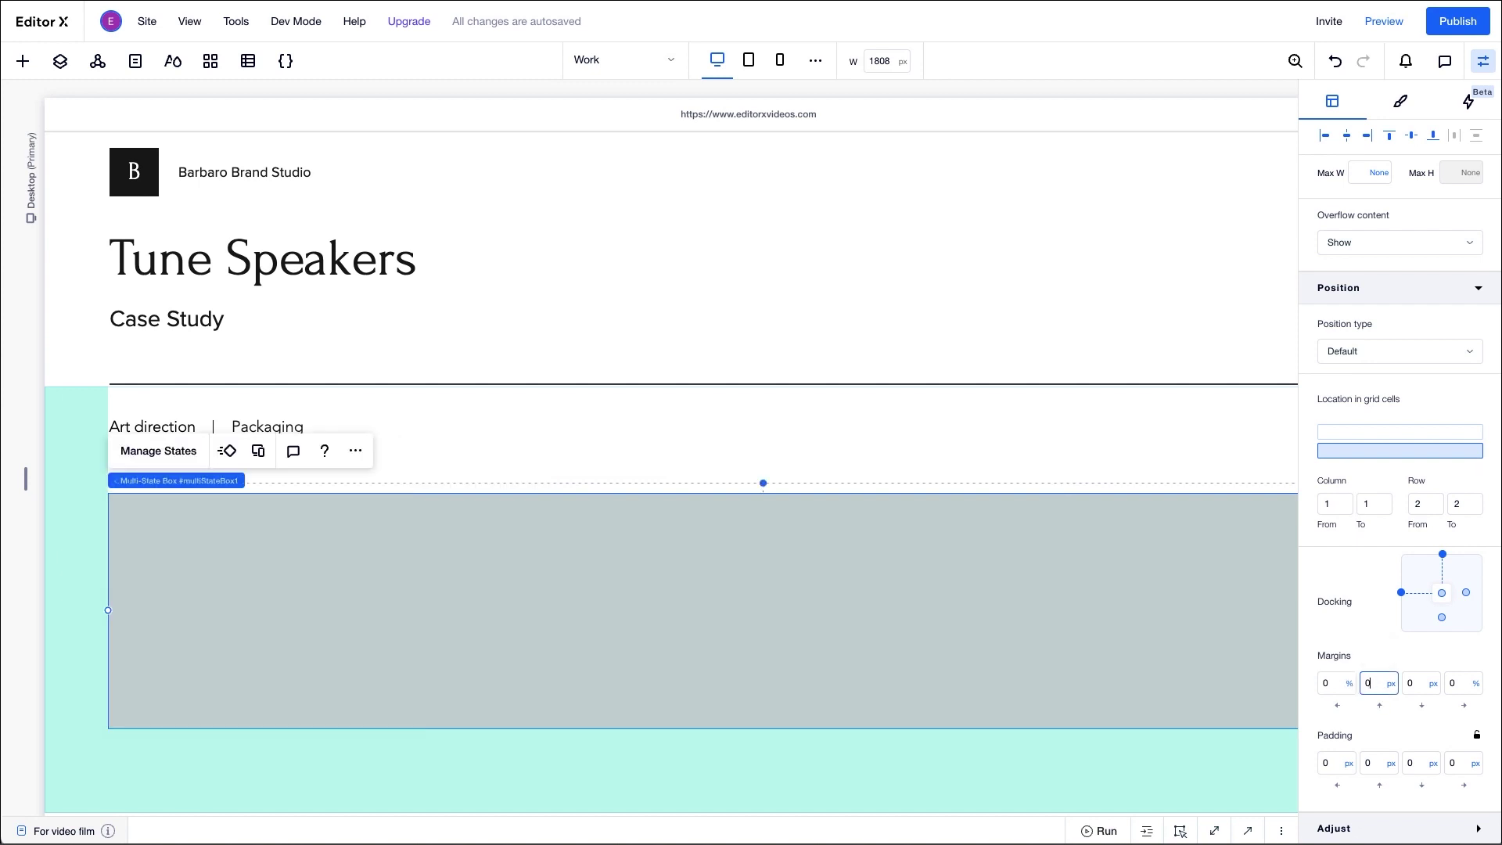
left_click(1407, 685)
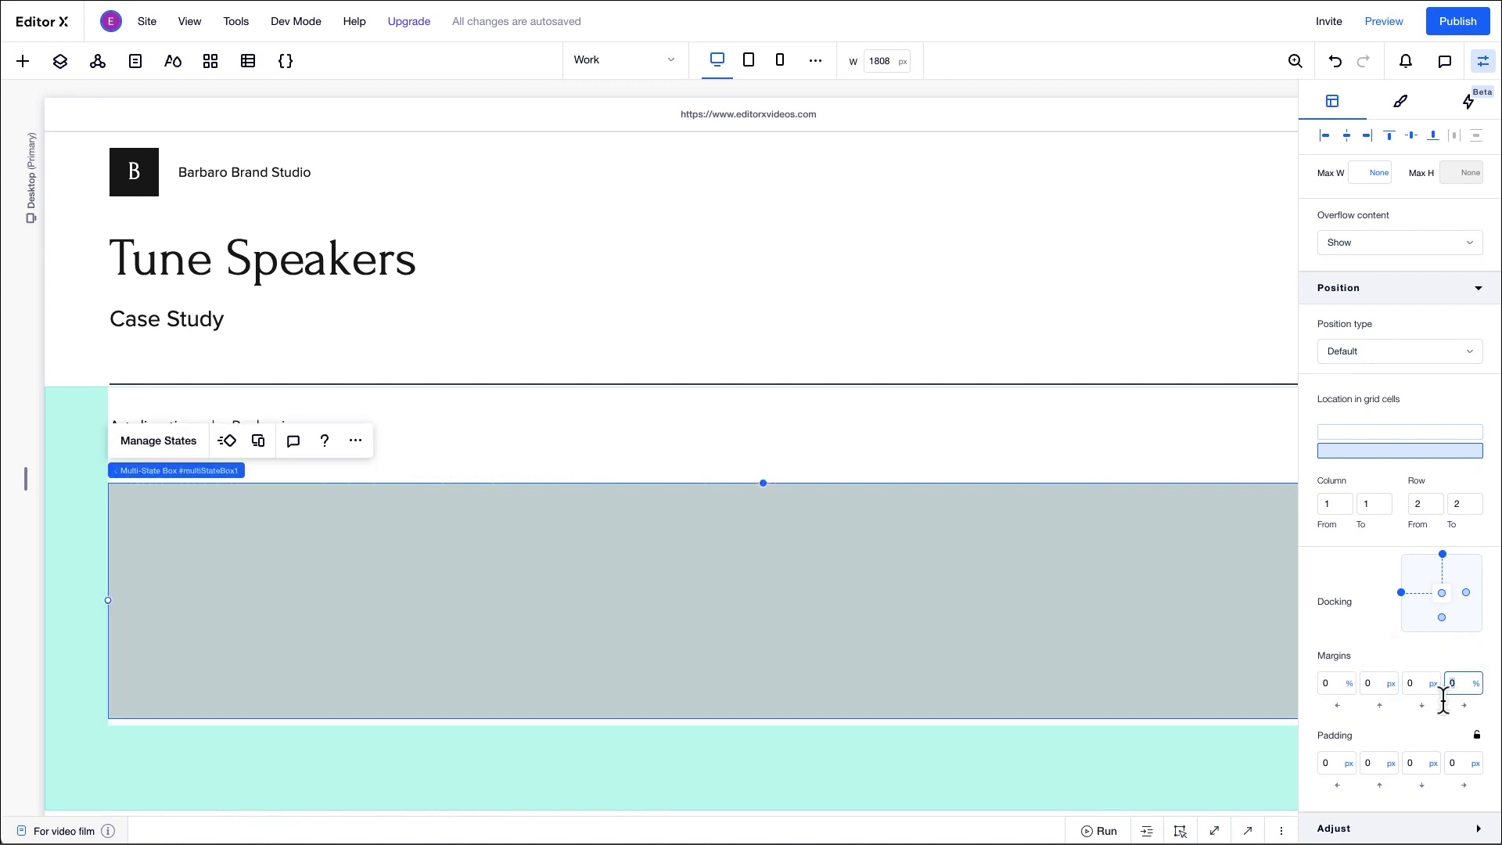
scroll(1447, 697, "up", 4)
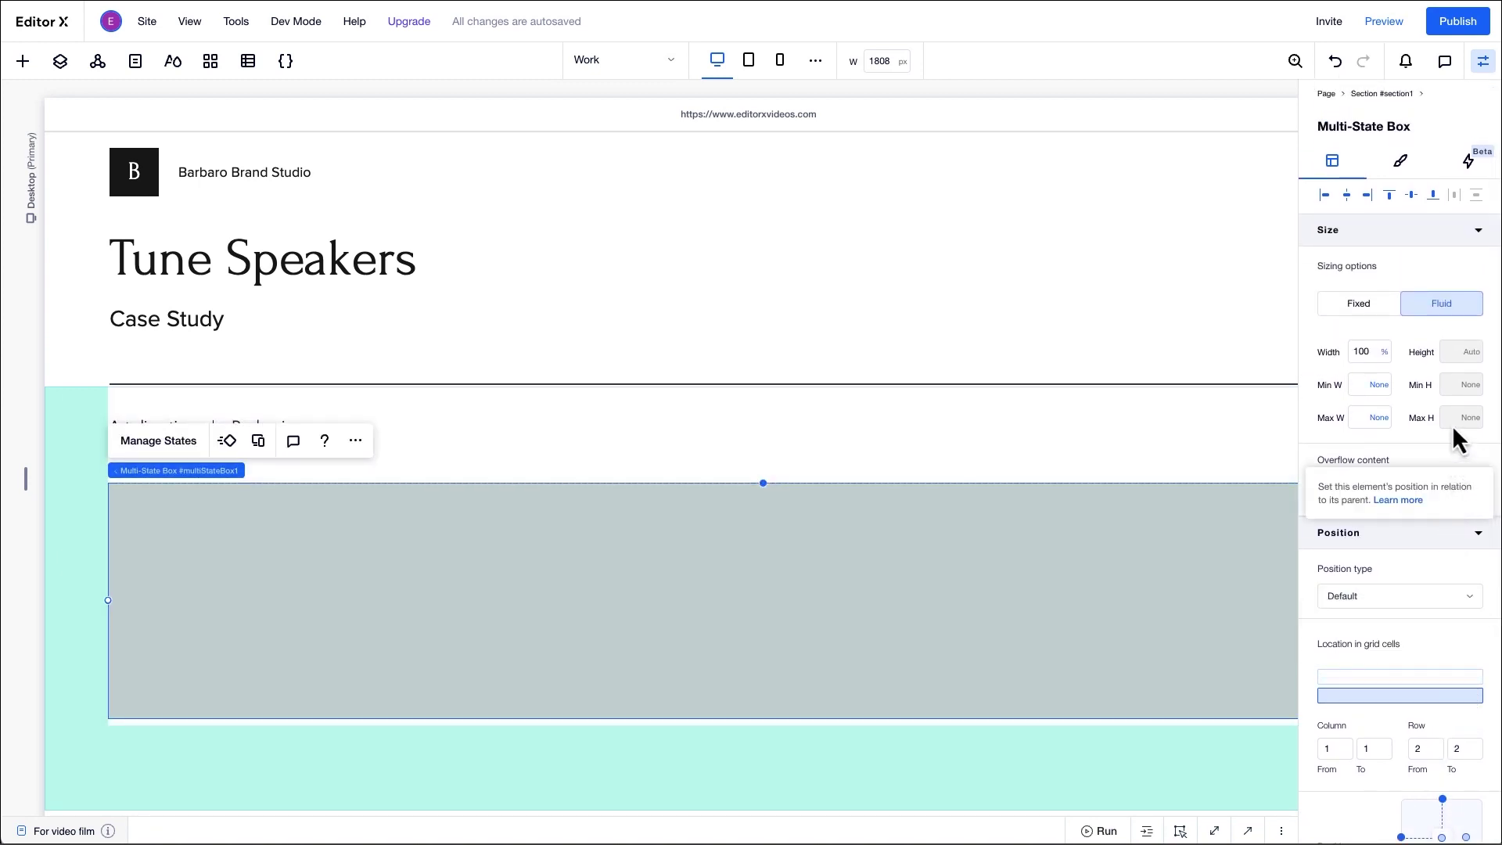
mouse_move(1470, 354)
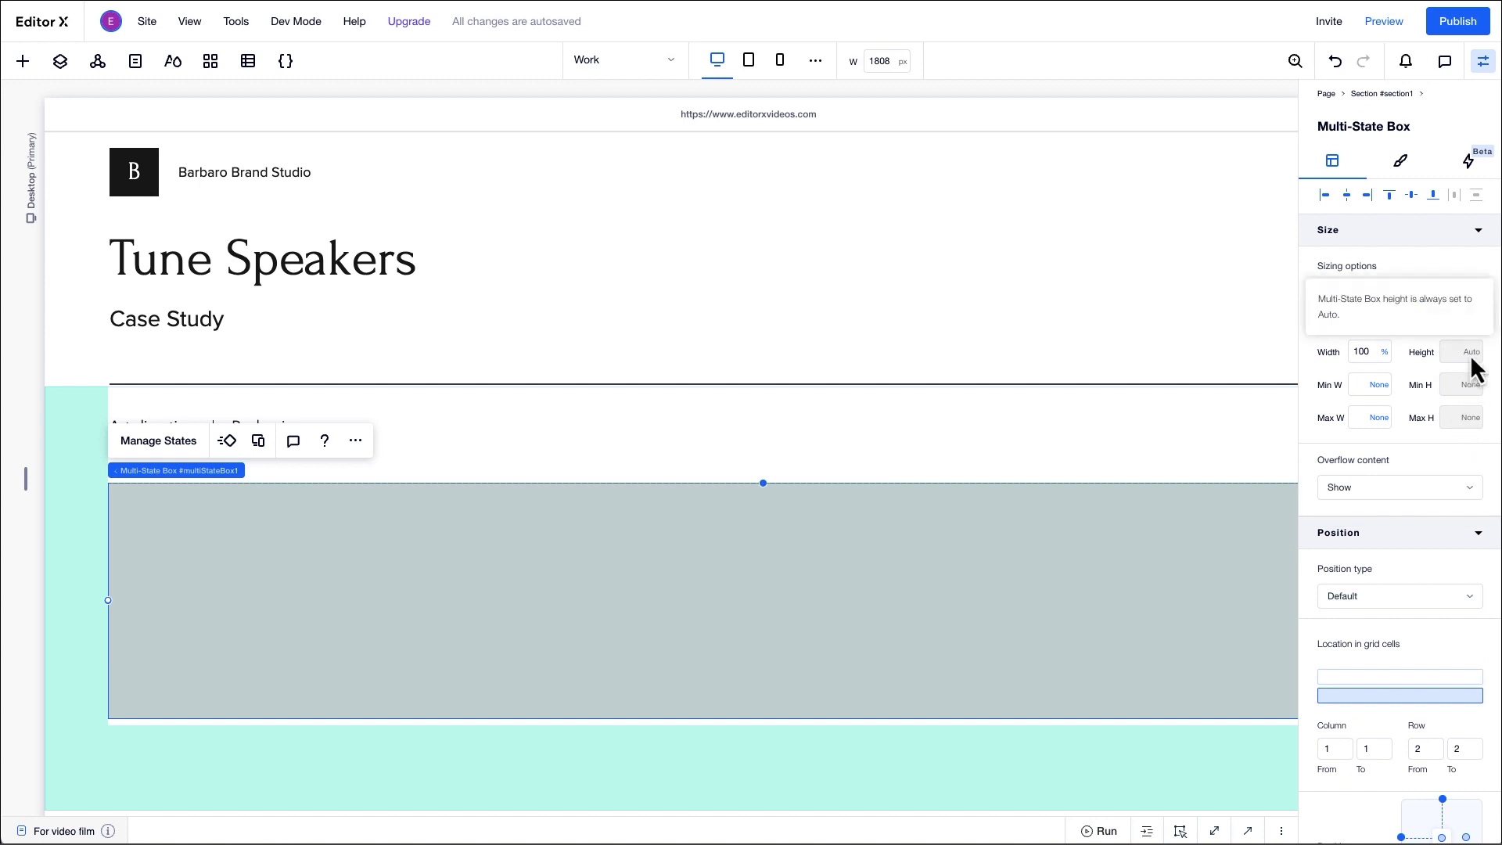
left_click(1077, 579)
Step: Split the container into two columns, the second at 2.5 fr, with a black background
left_click(166, 441)
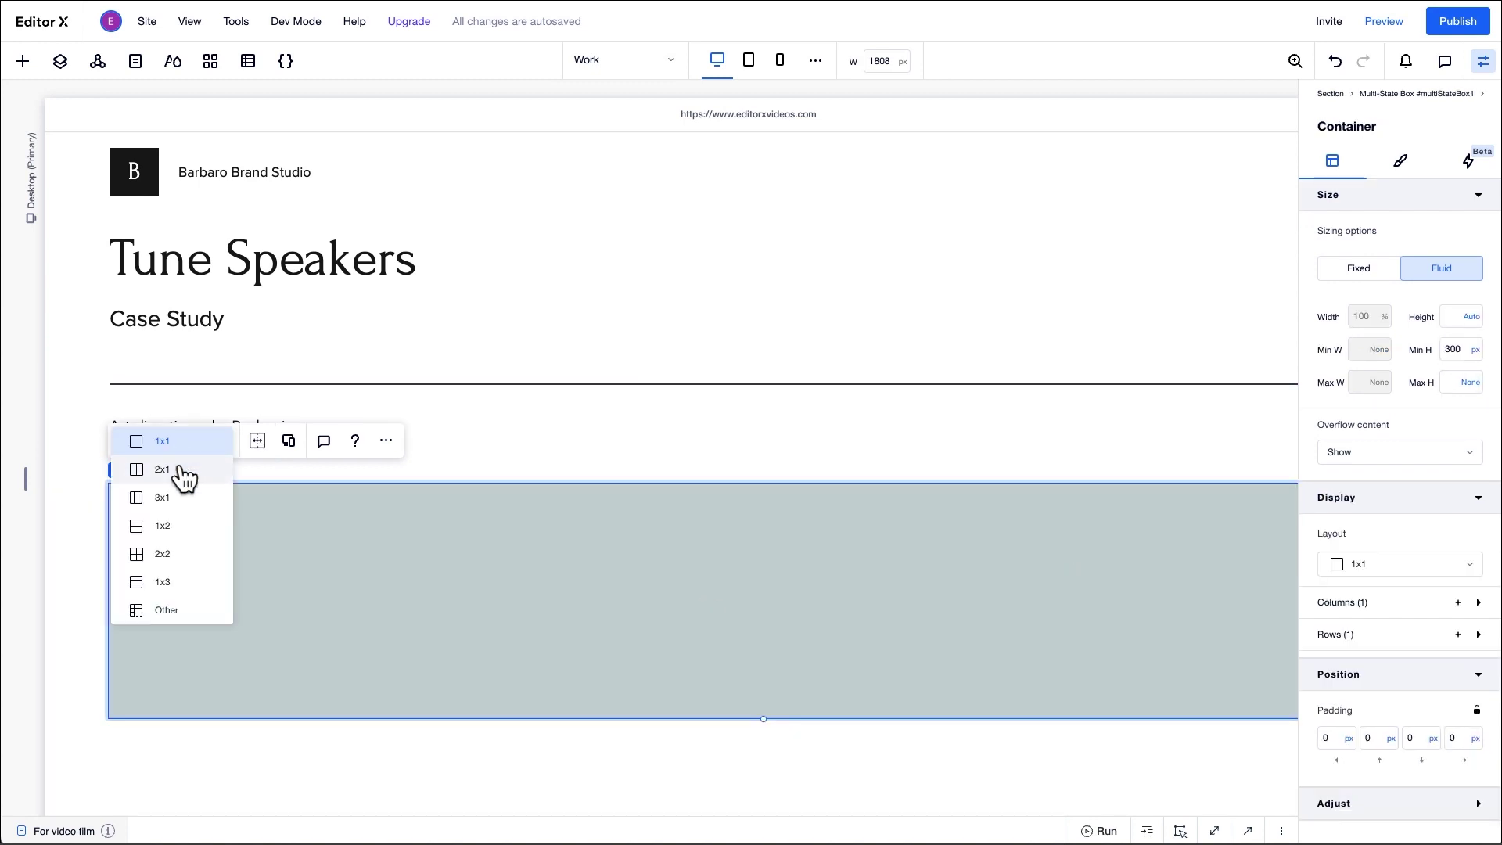
left_click(182, 473)
left_click(1418, 610)
left_click(1345, 680)
type("2.5")
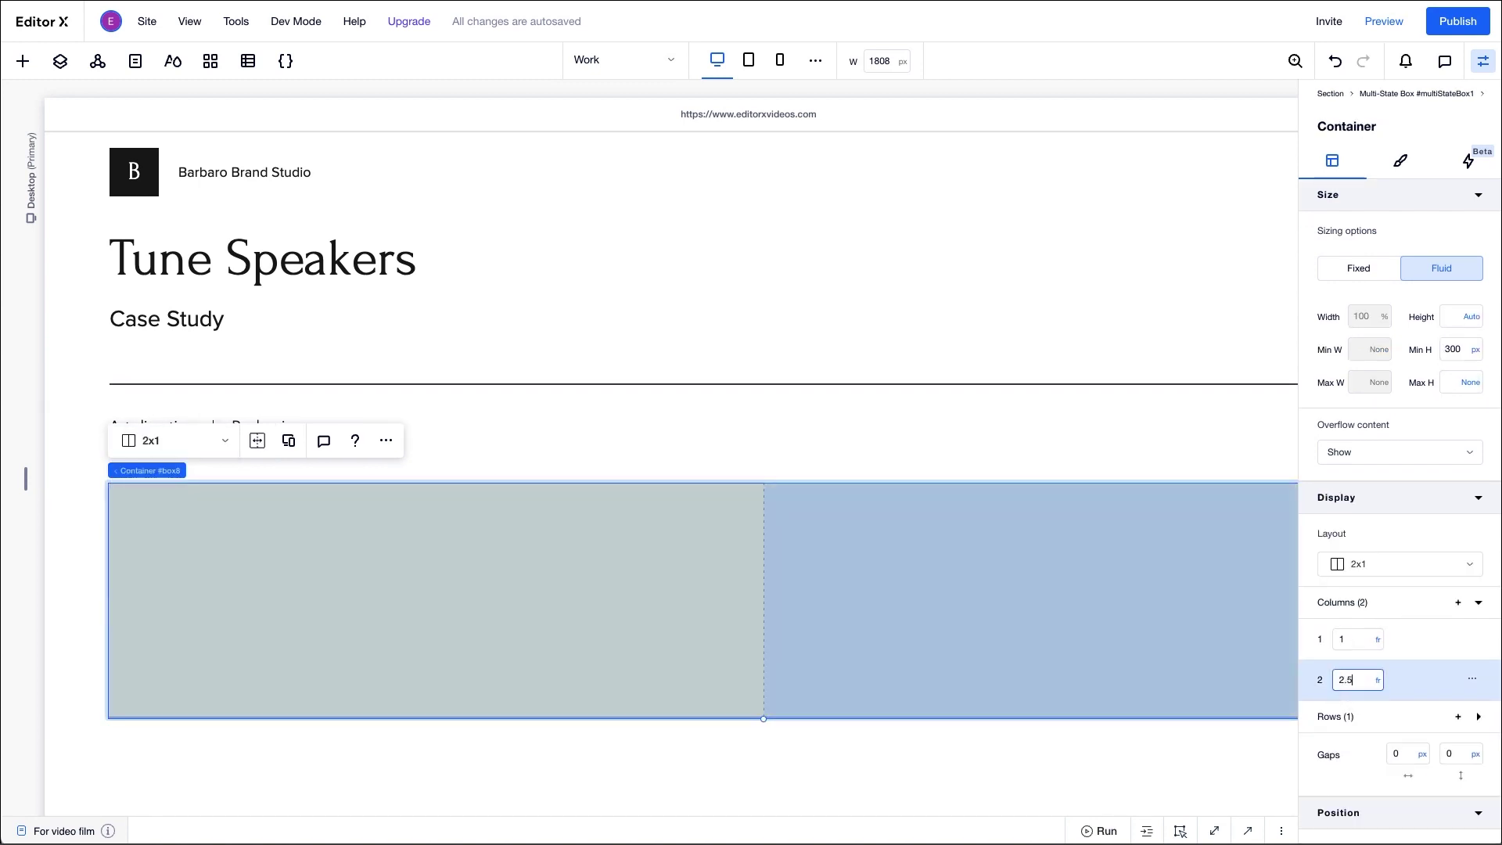
key("Return")
left_click(1400, 161)
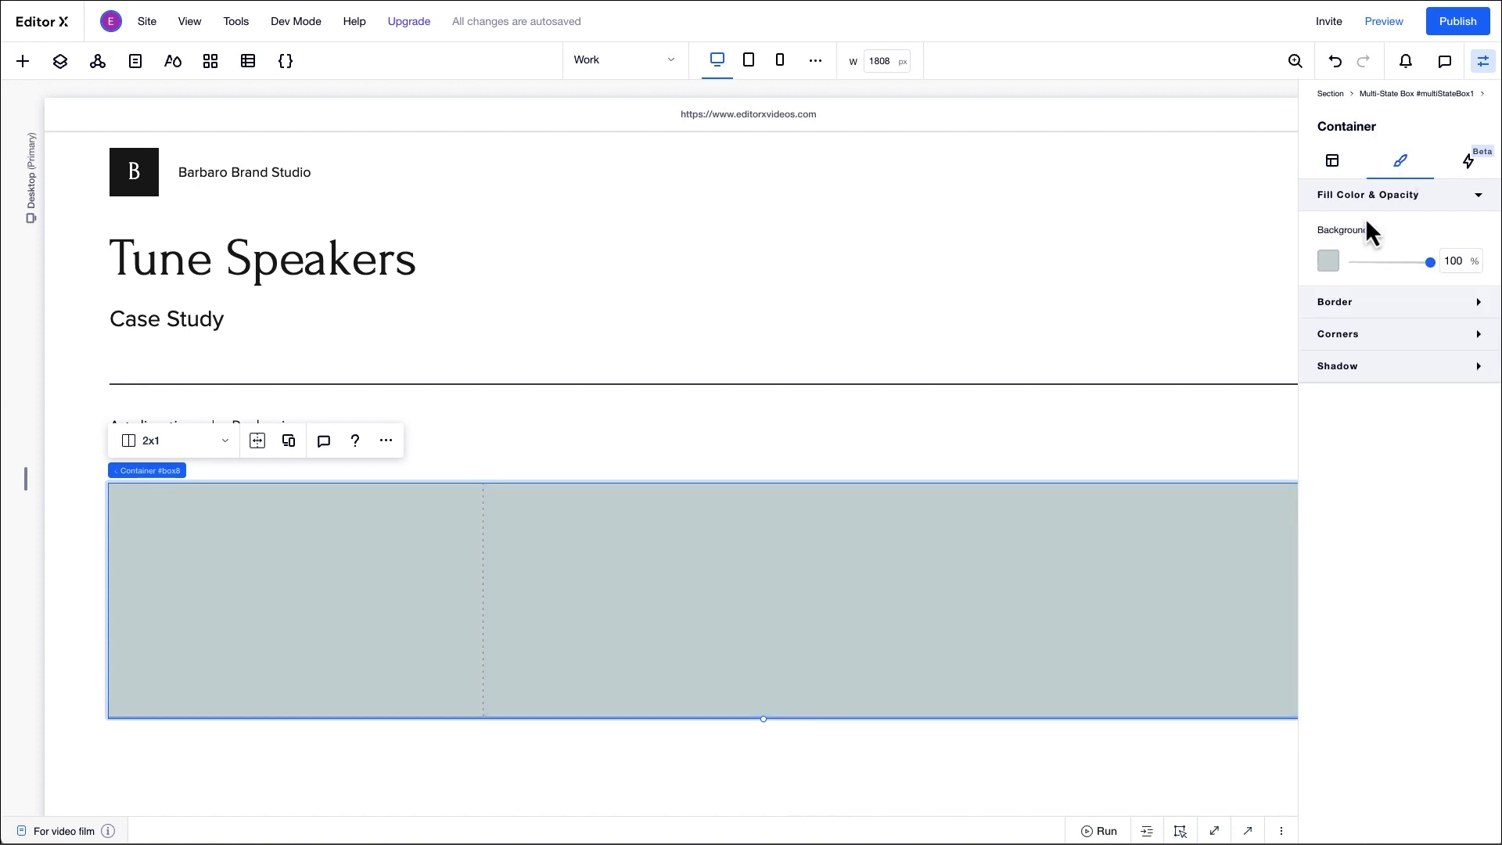
left_click(1328, 261)
left_click(1342, 499)
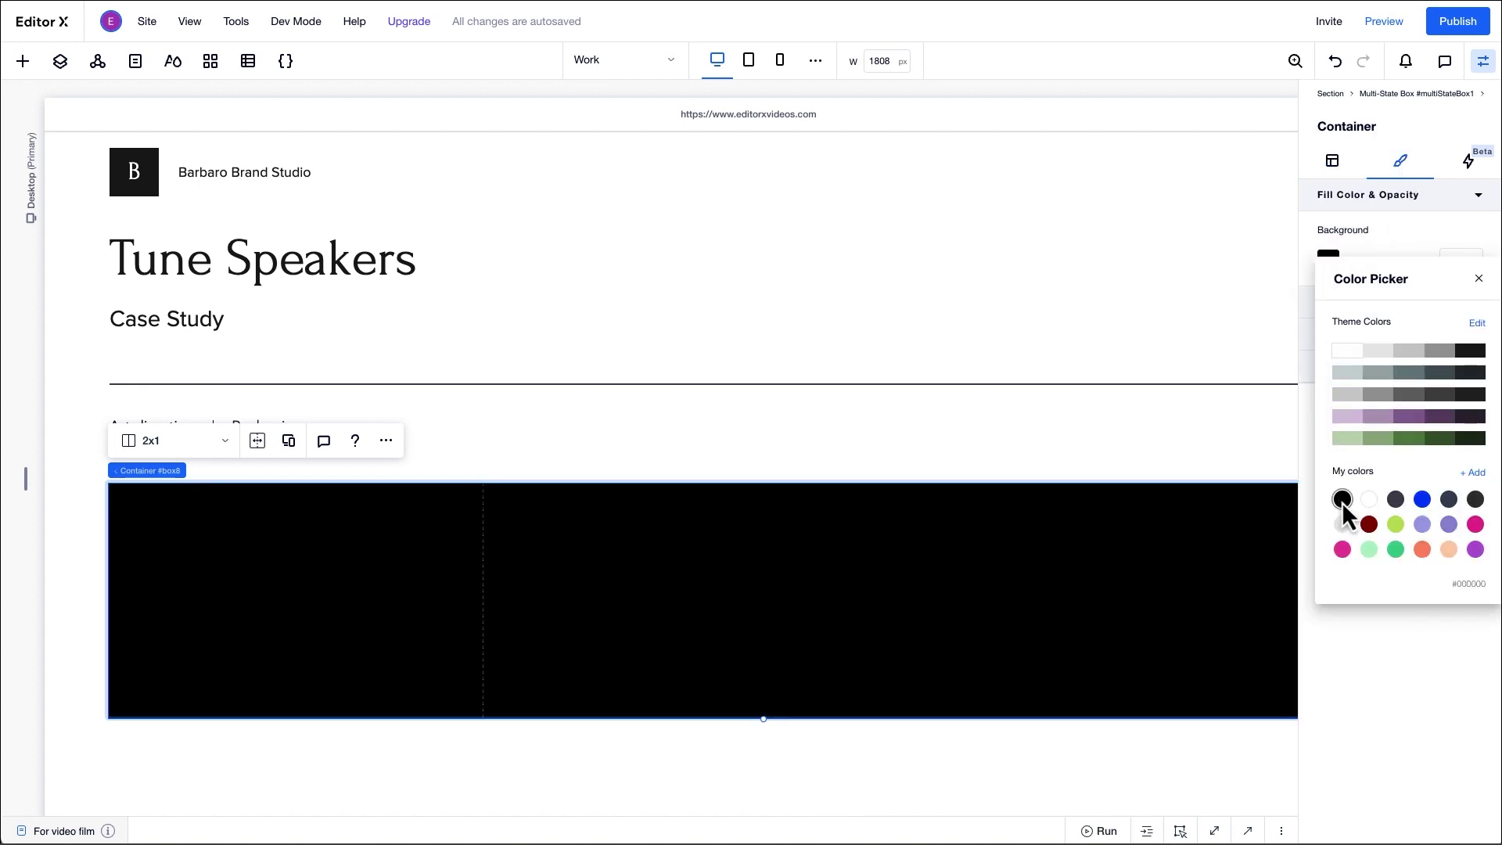
Step: Place the Tune Speakers image in the right column with 0 left and top margins
left_click(23, 61)
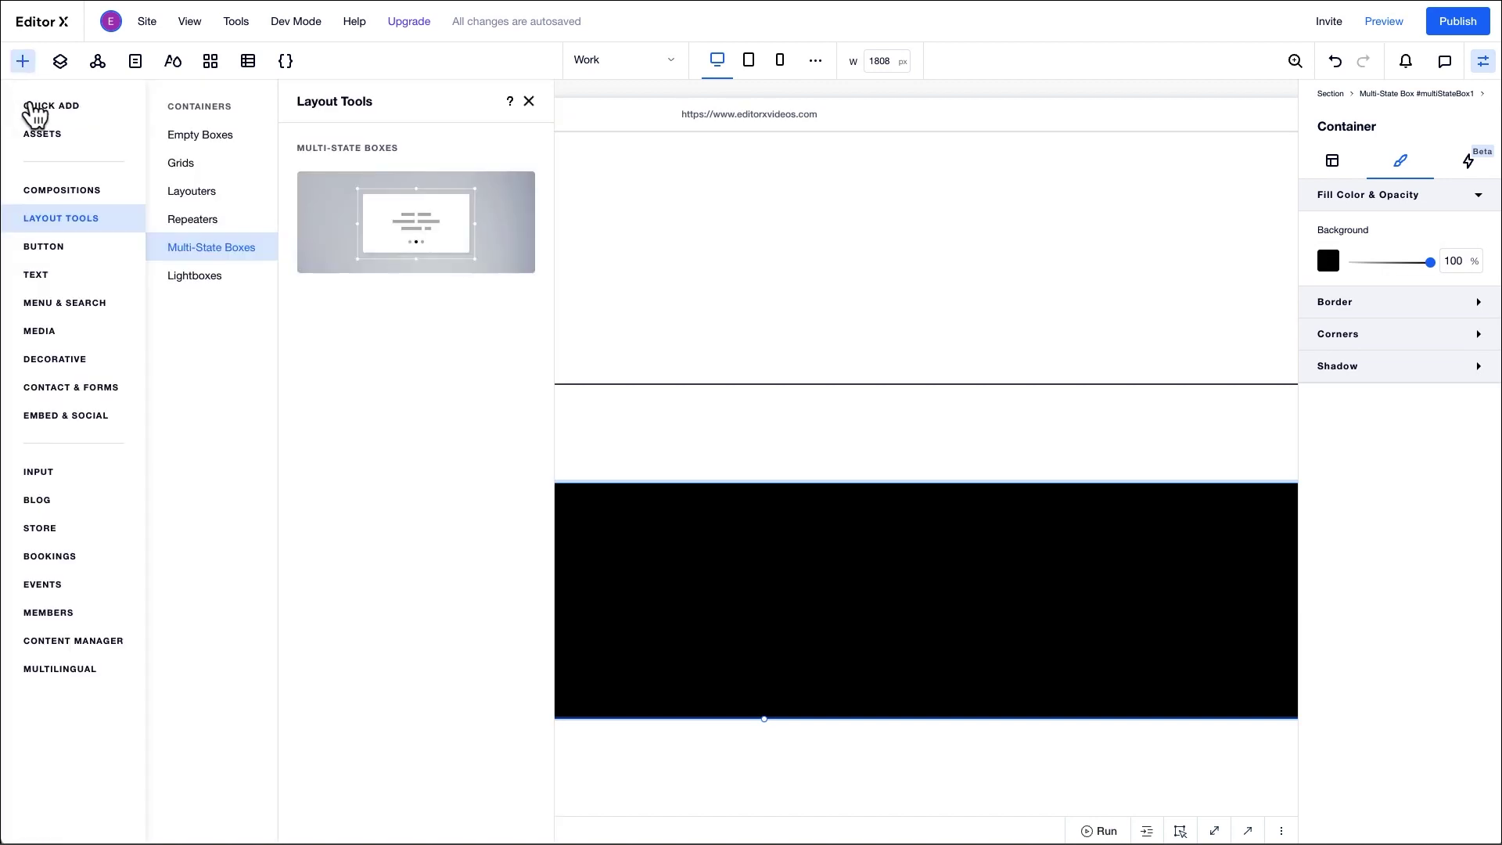
left_click(39, 133)
left_click(196, 346)
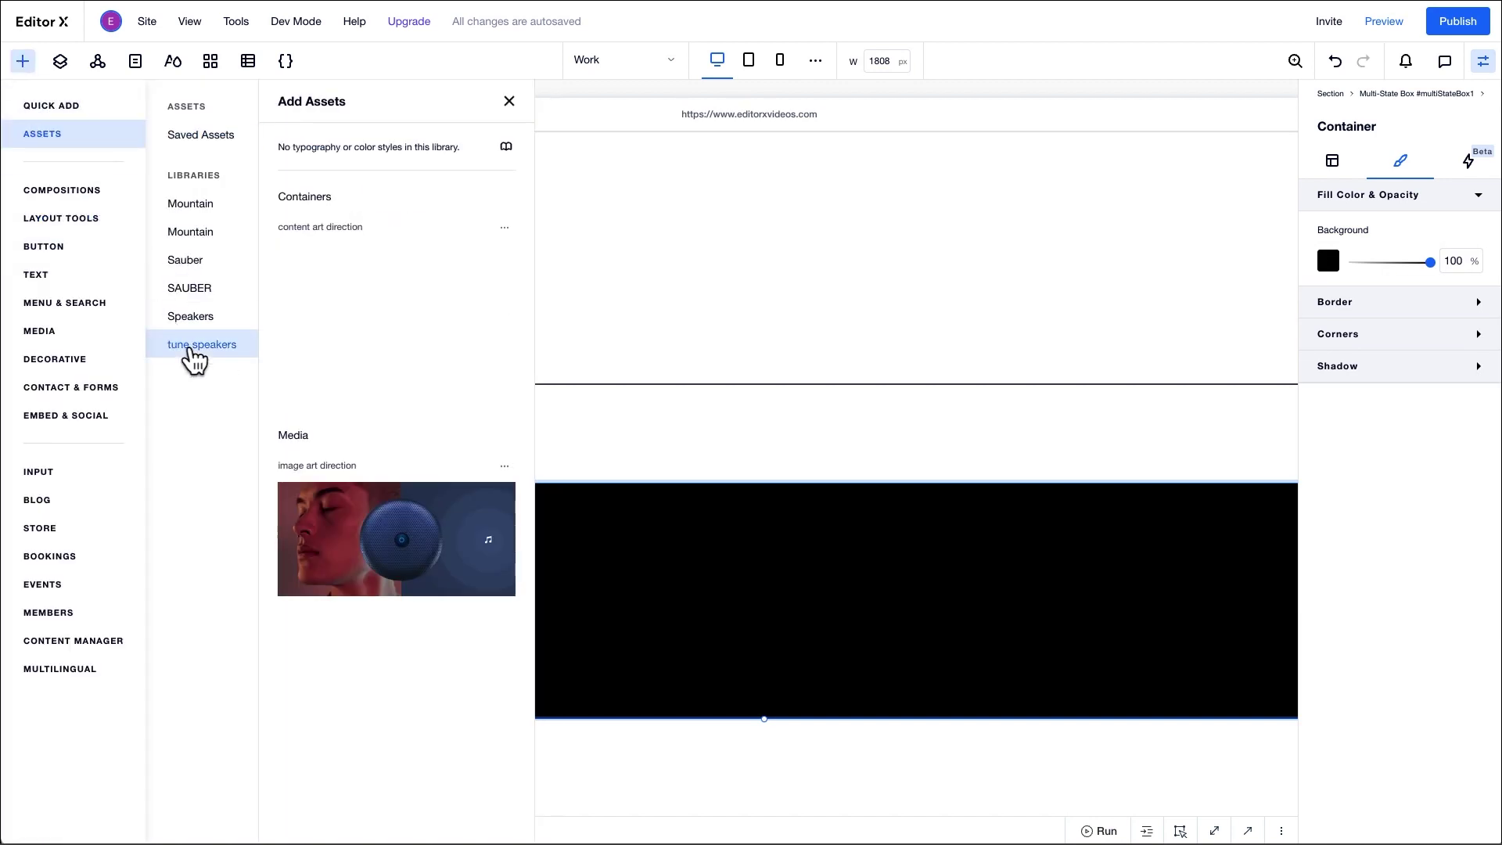
left_click_drag(335, 496, 972, 586)
left_click(1324, 162)
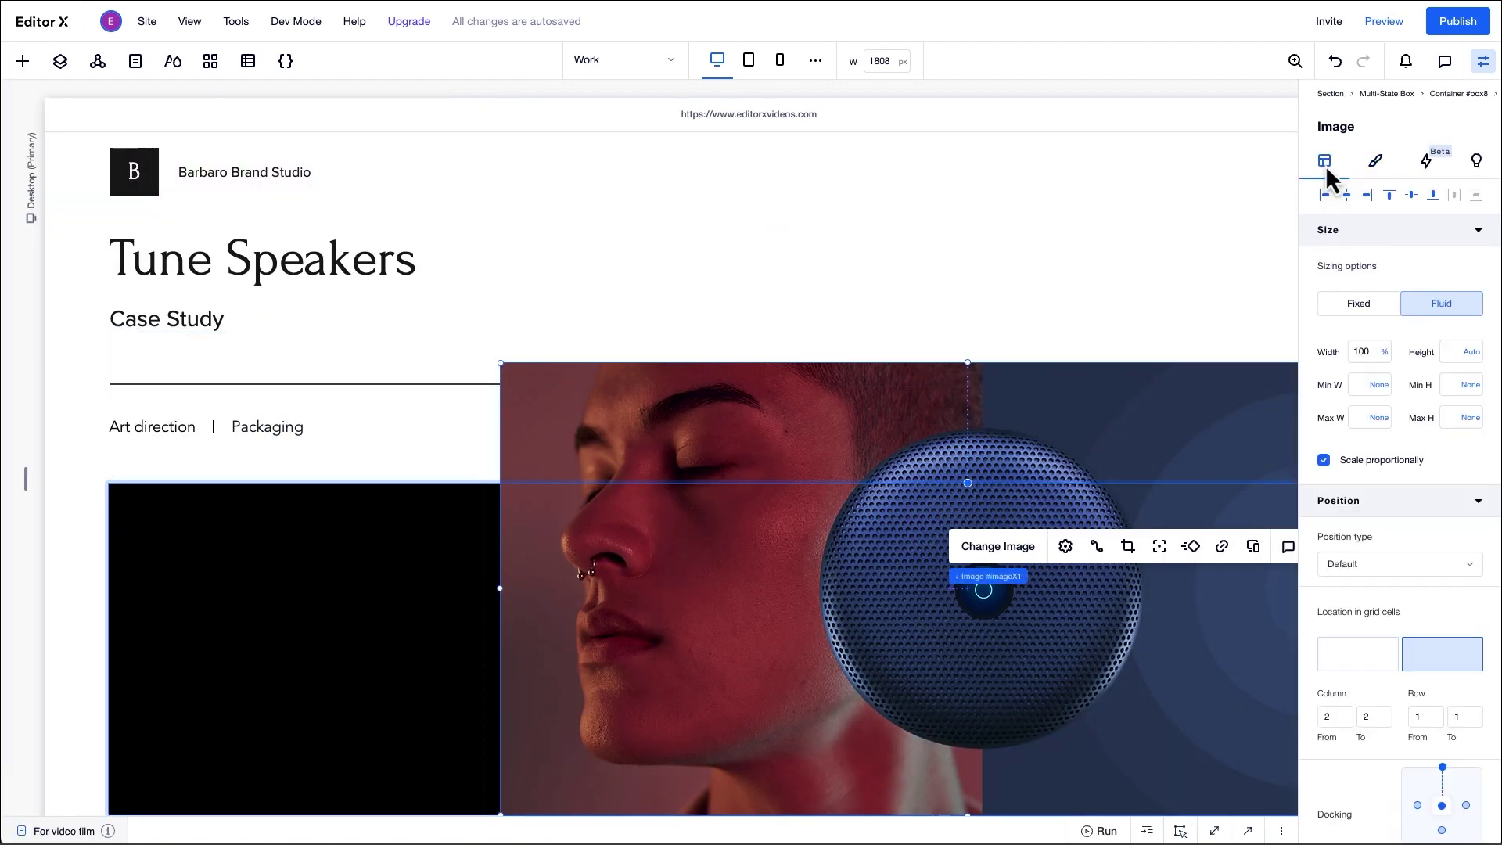
scroll(1421, 644, "down", 3)
left_click(1327, 738)
type("0")
key("Tab")
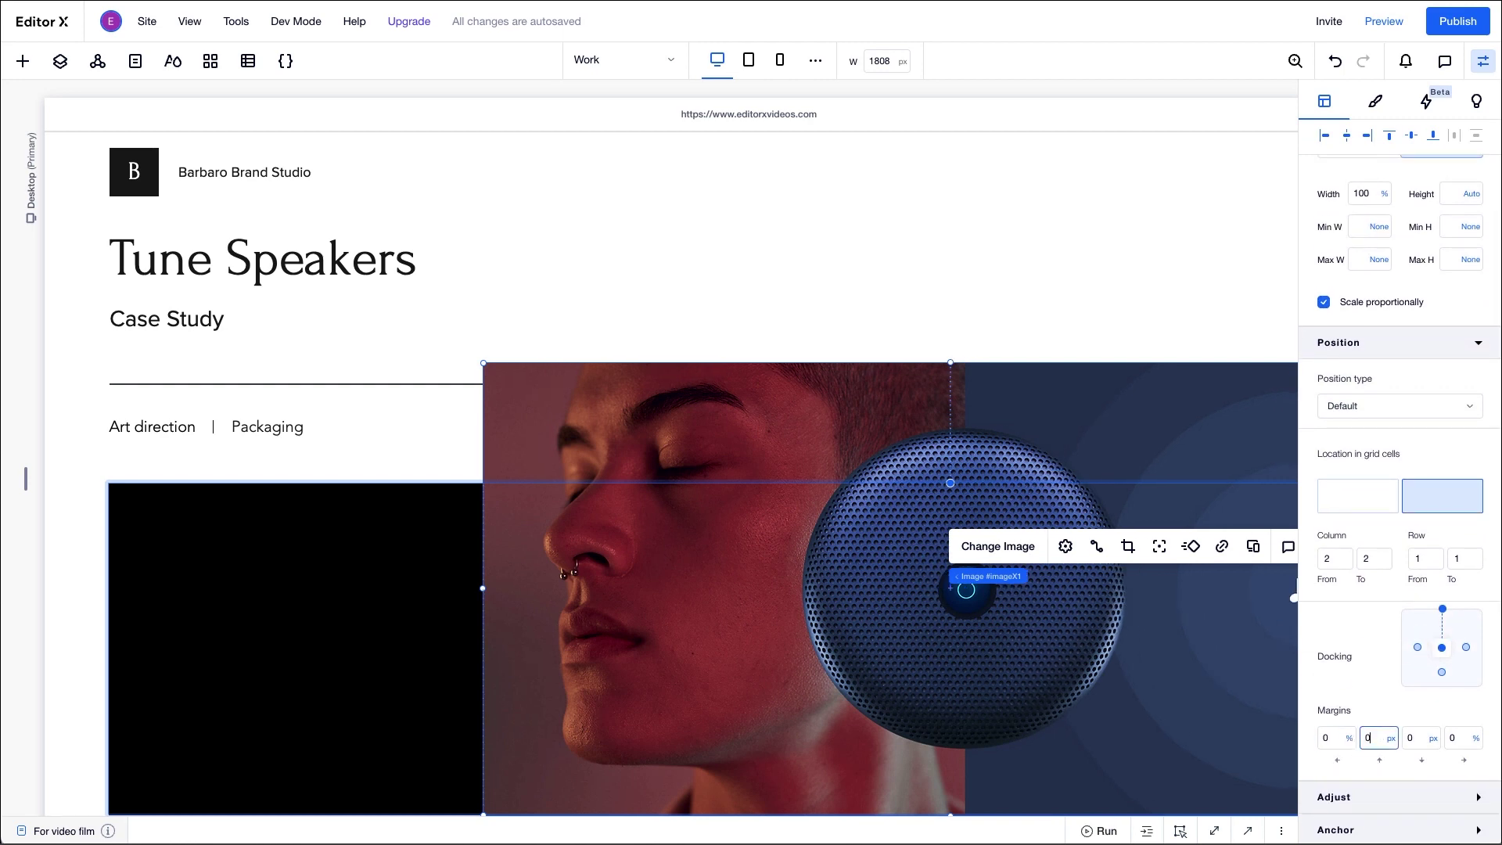
type("0")
key("Return")
Step: Dock the Art direction text stack to the vertical centre
left_click(22, 61)
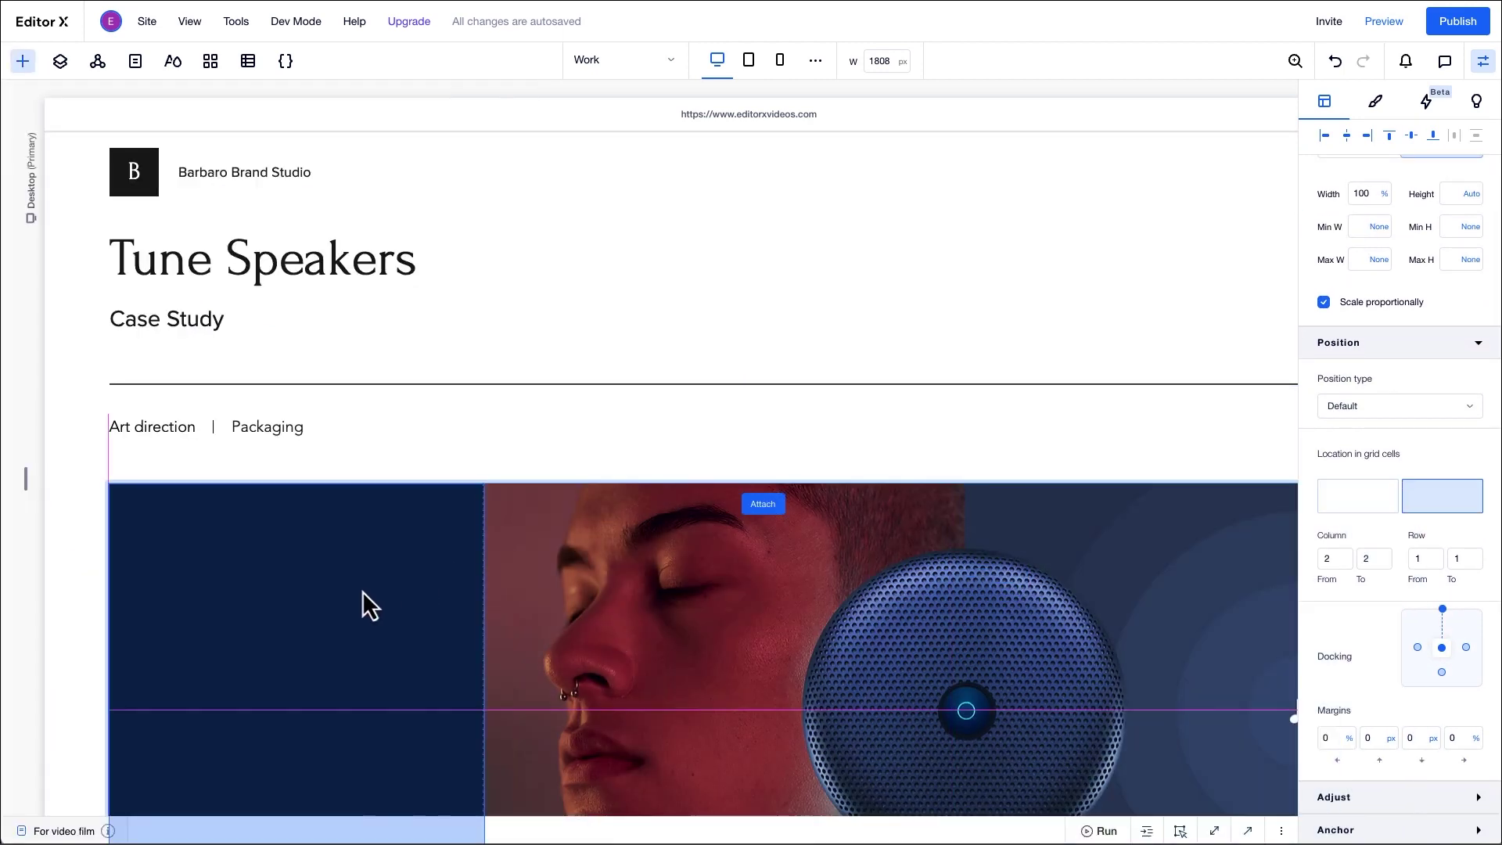
left_click(363, 590)
scroll(368, 548, "down", 1)
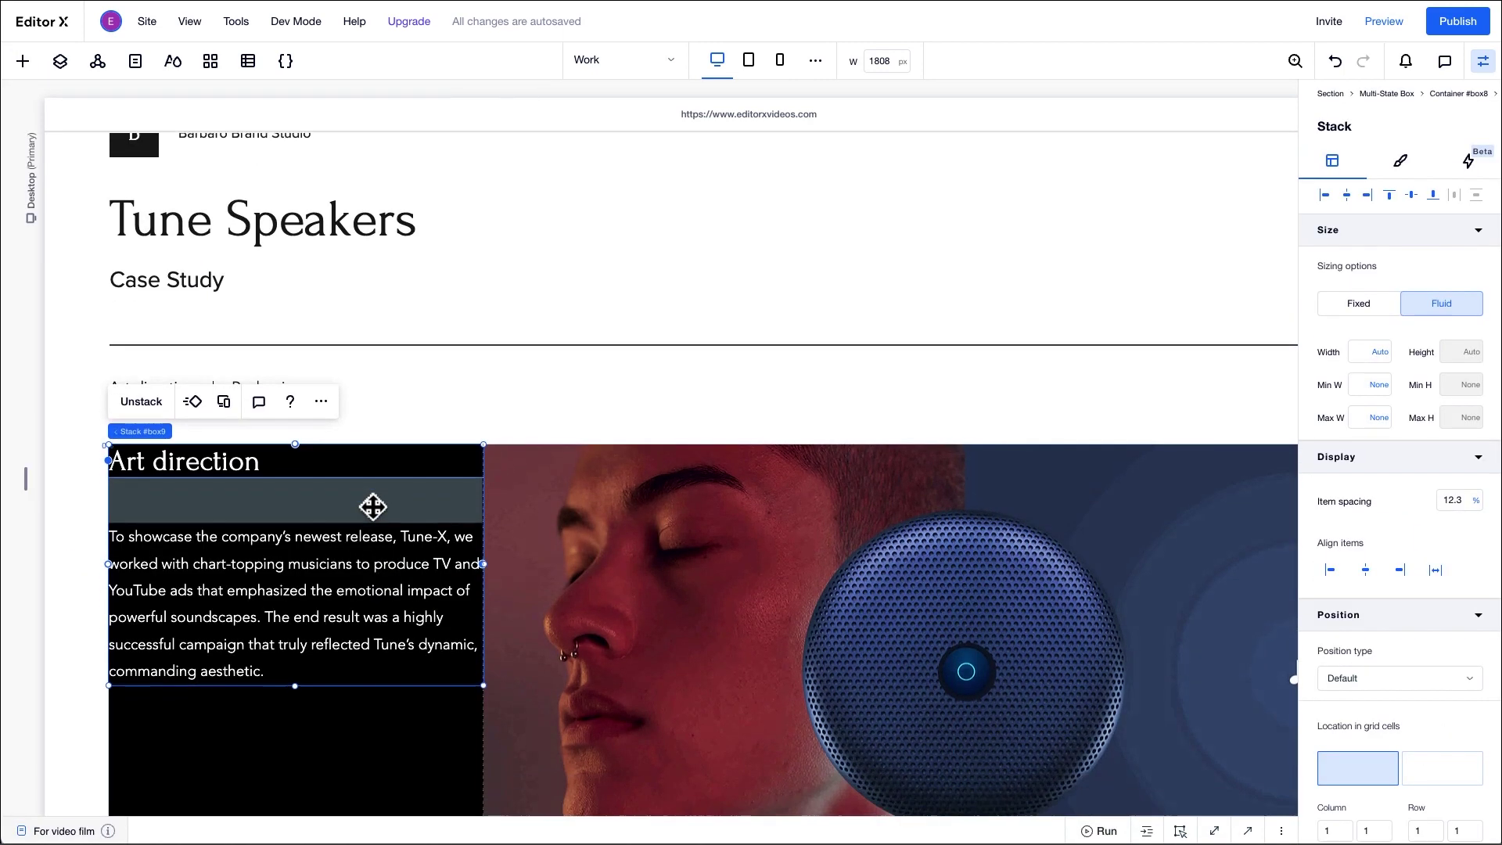
scroll(373, 506, "down", 2)
scroll(1400, 720, "down", 3)
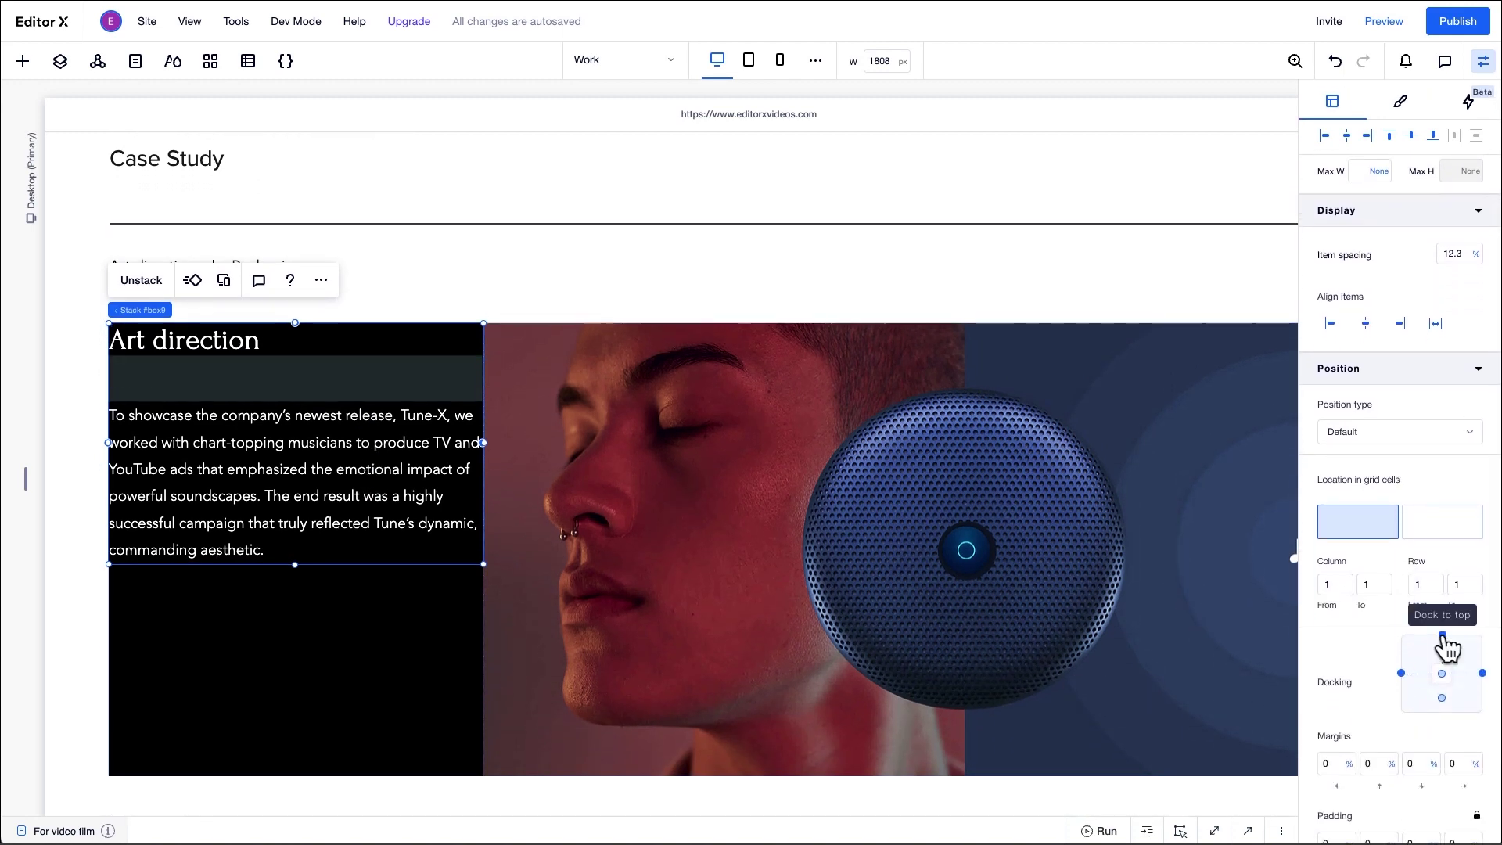
left_click(1442, 636)
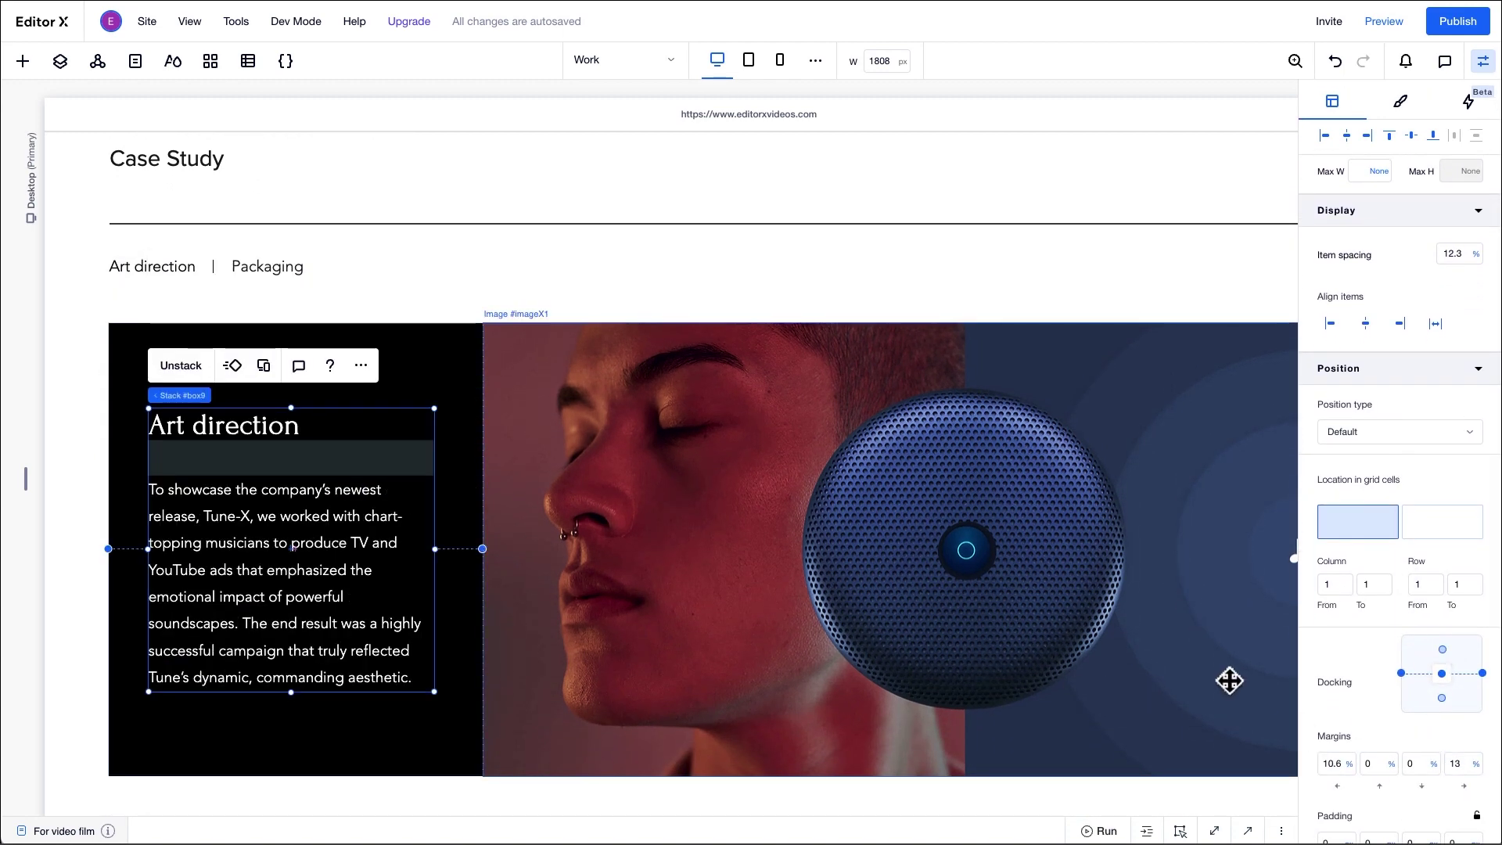
Step: On the Tablet breakpoint, change Container #box8 to a 1x2 layout
left_click(749, 62)
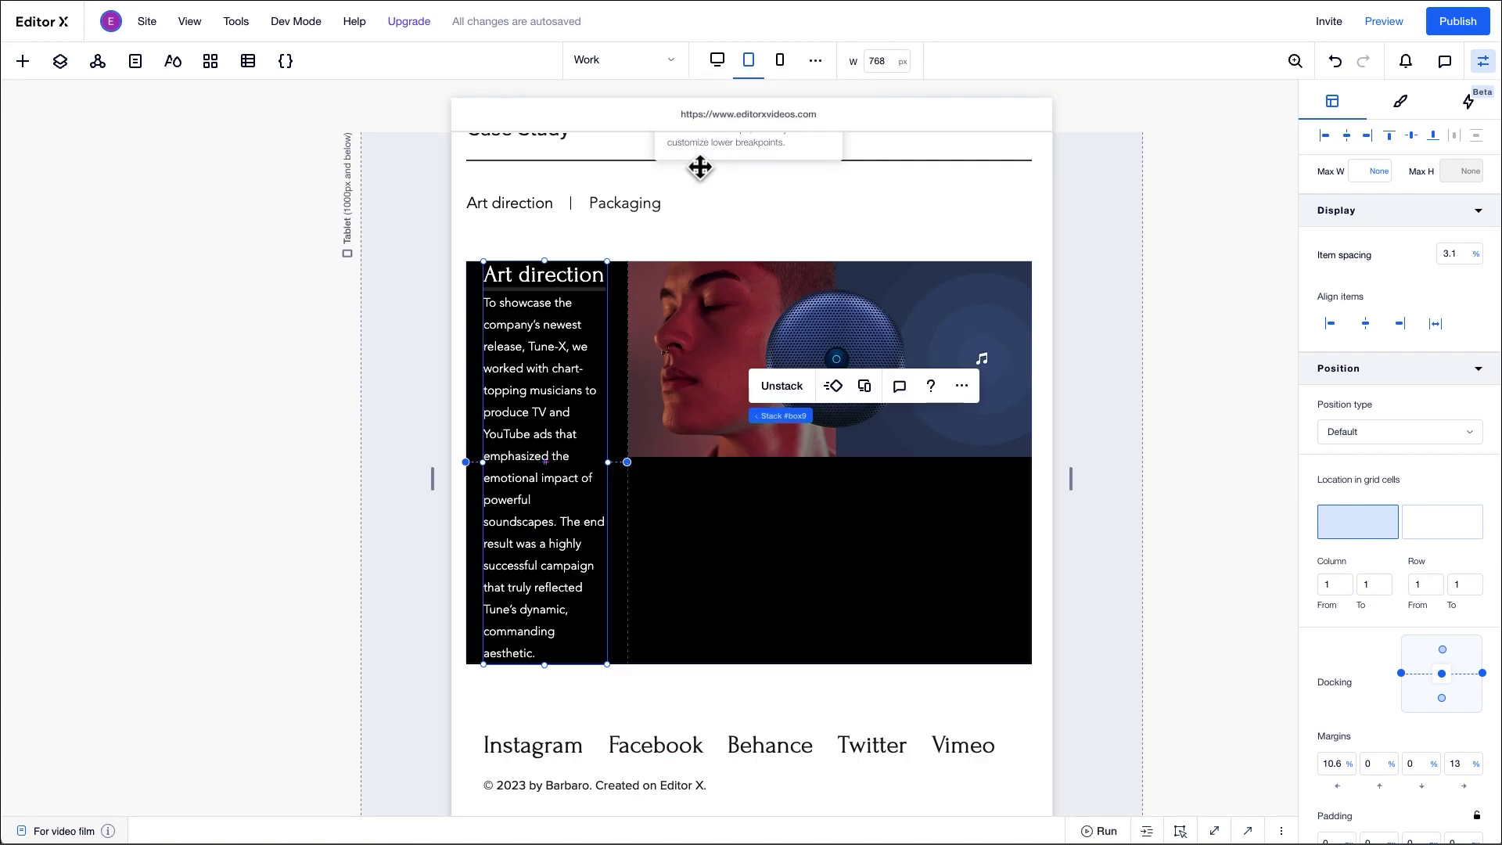
left_click(621, 275)
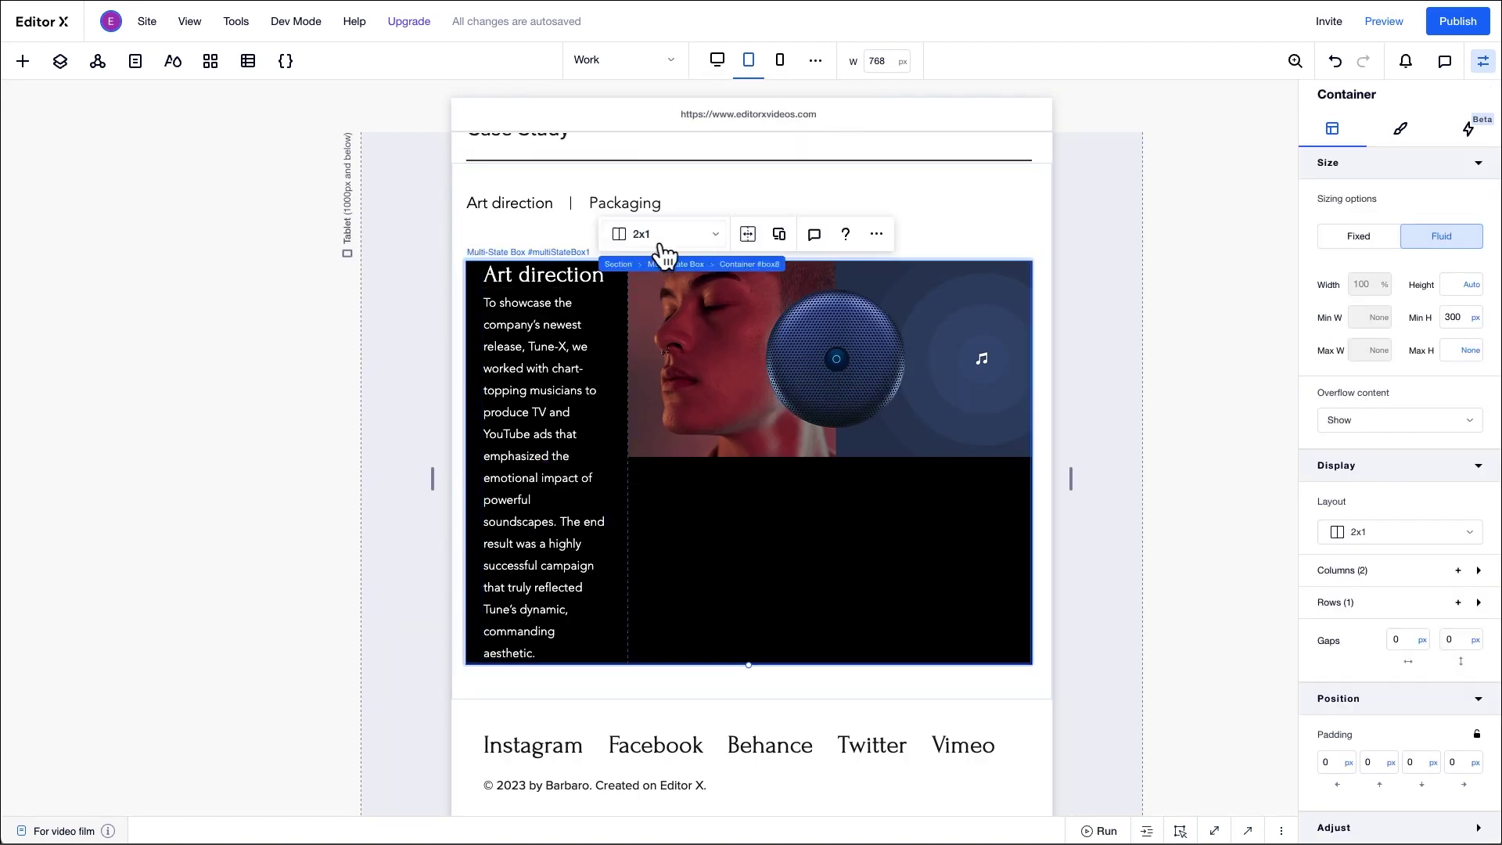
left_click(663, 255)
left_click(670, 209)
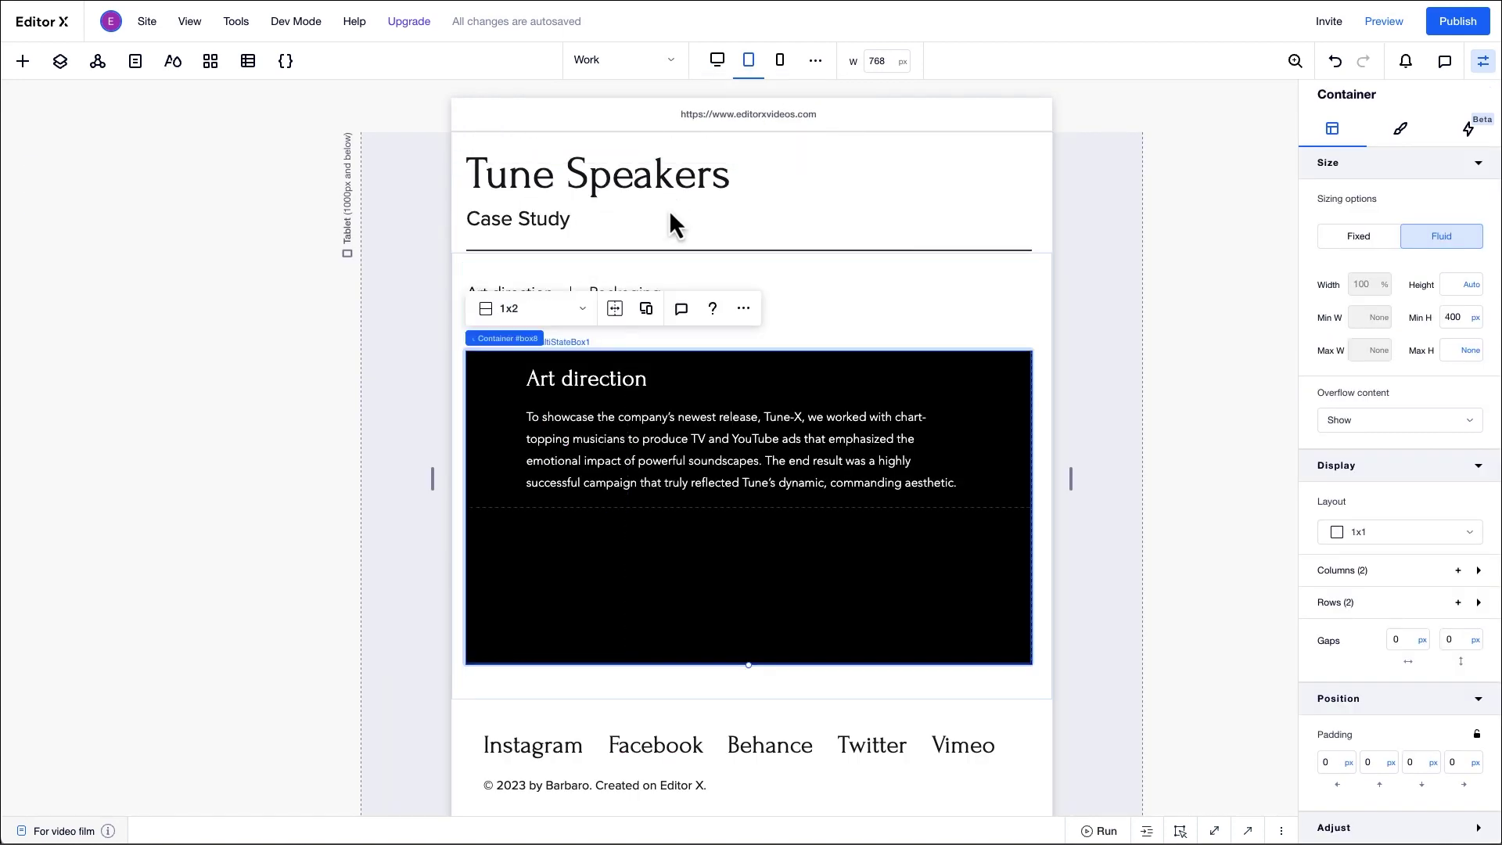
Step: Dock the Art direction stack to the top with margins 50px, 60, 60, 50px
left_click(714, 305)
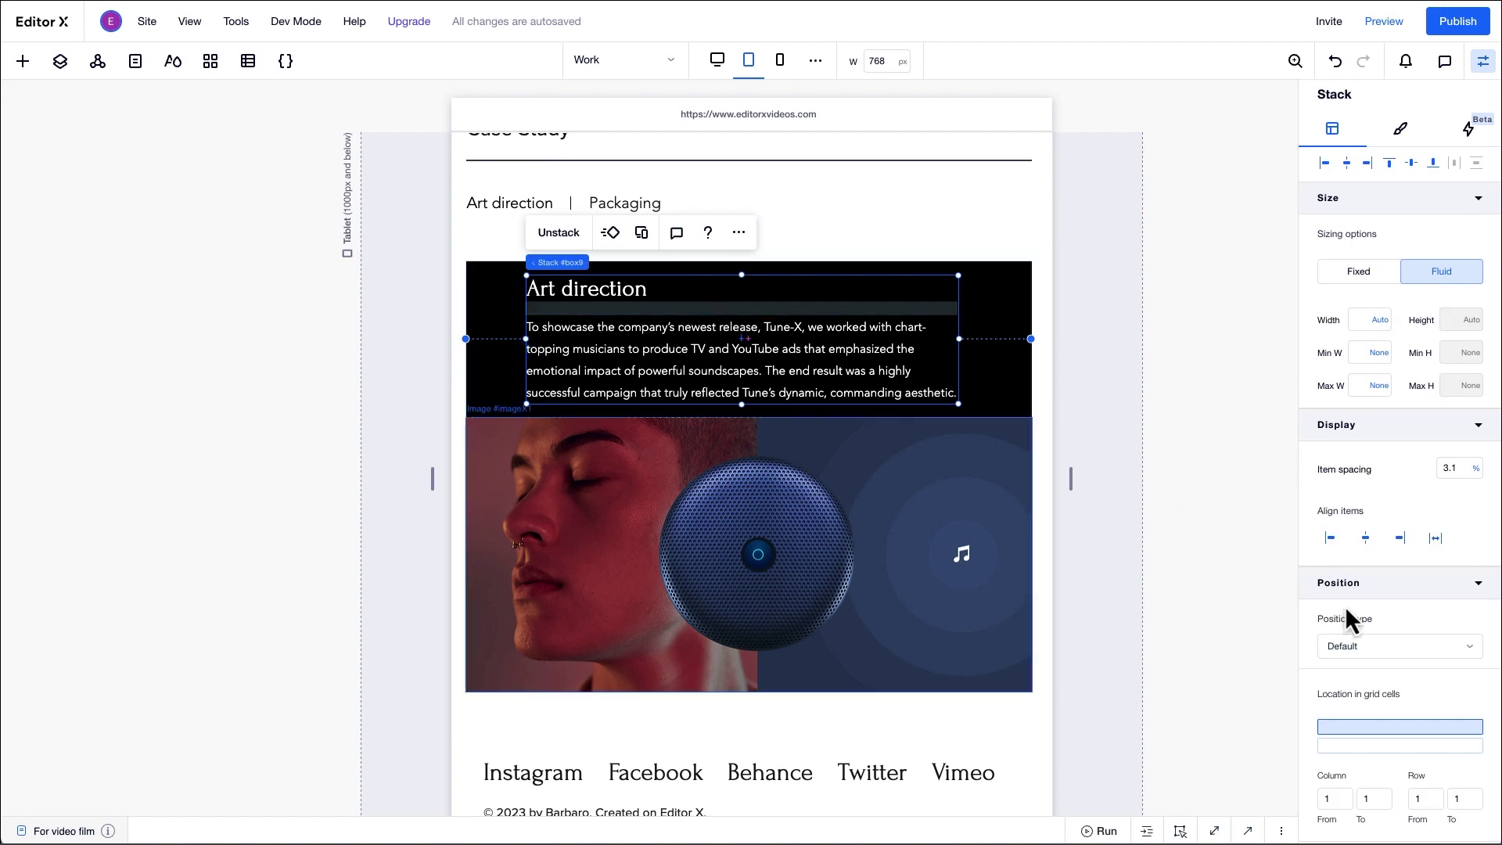
scroll(1344, 605, "down", 4)
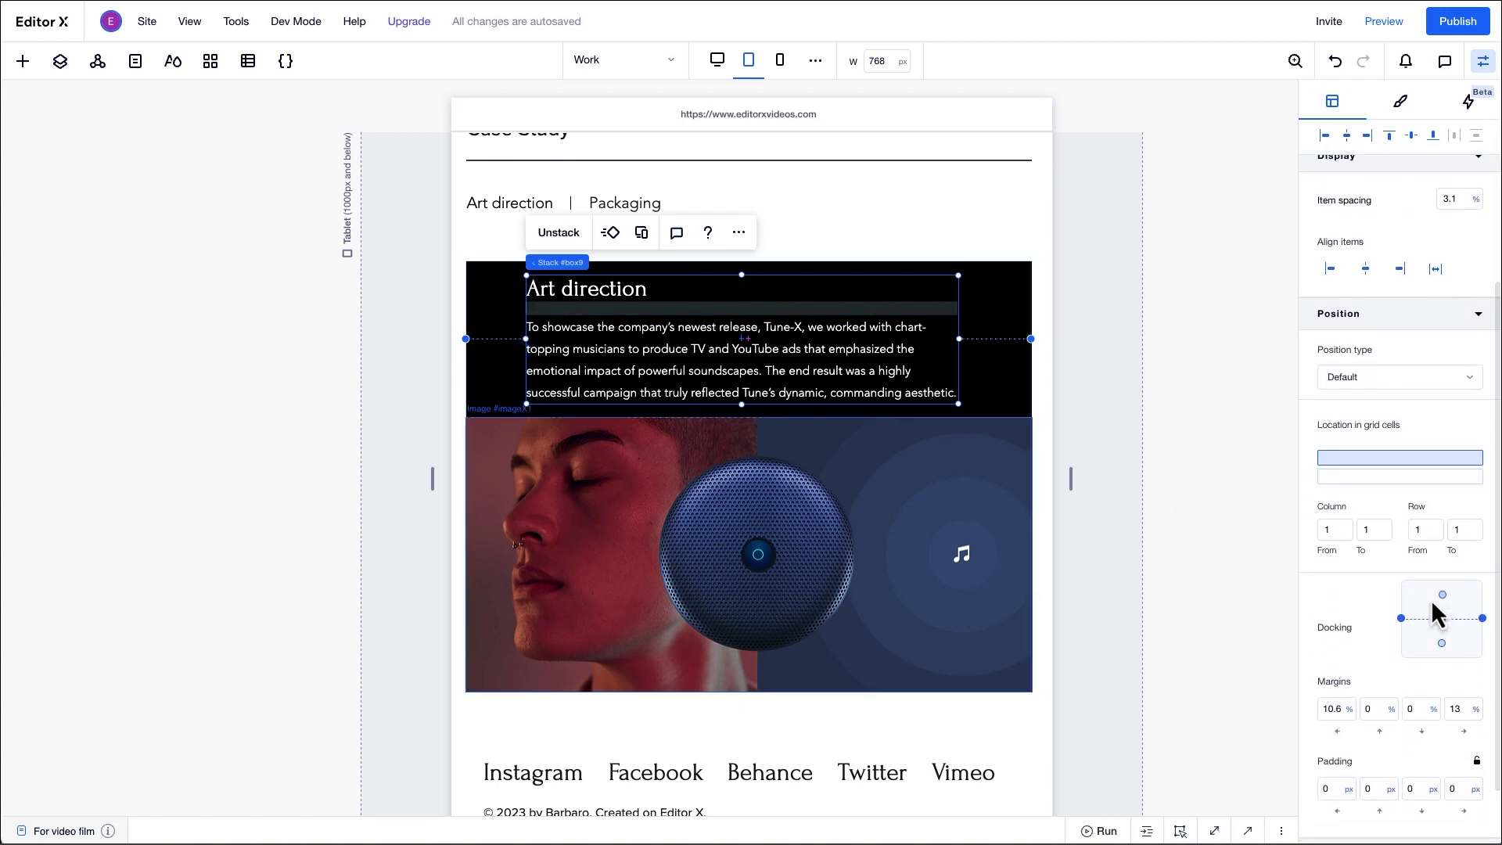
left_click(1441, 594)
left_click(1353, 700)
type("50p")
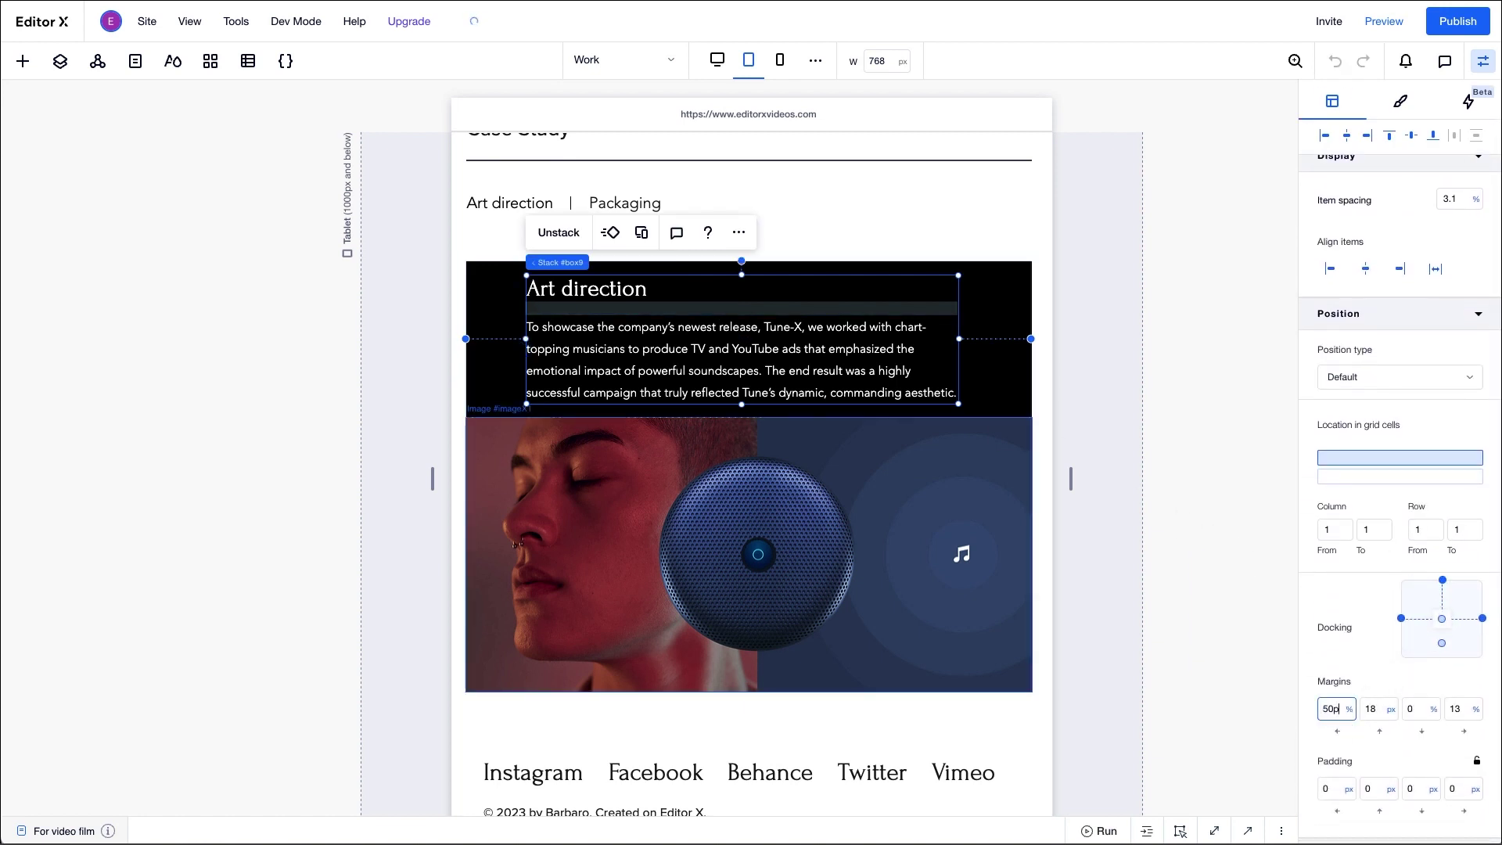
type("x")
key("Tab")
type("60")
key("Tab")
type("60")
key("Tab")
type("50")
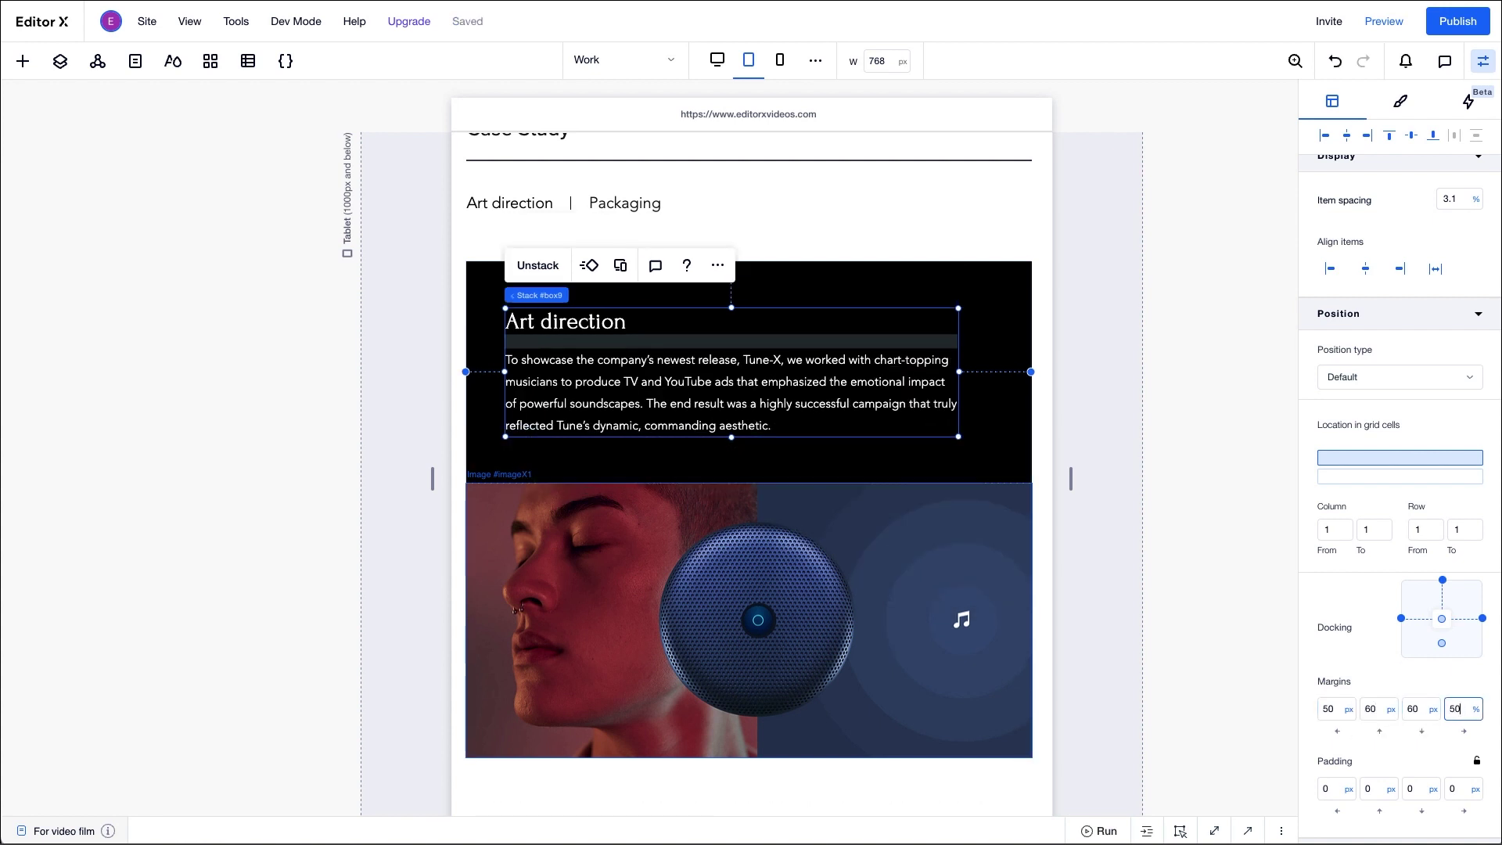
type("px")
Step: Look at the Mobile layout, switch back to Desktop, and show the Layers panel
left_click(780, 62)
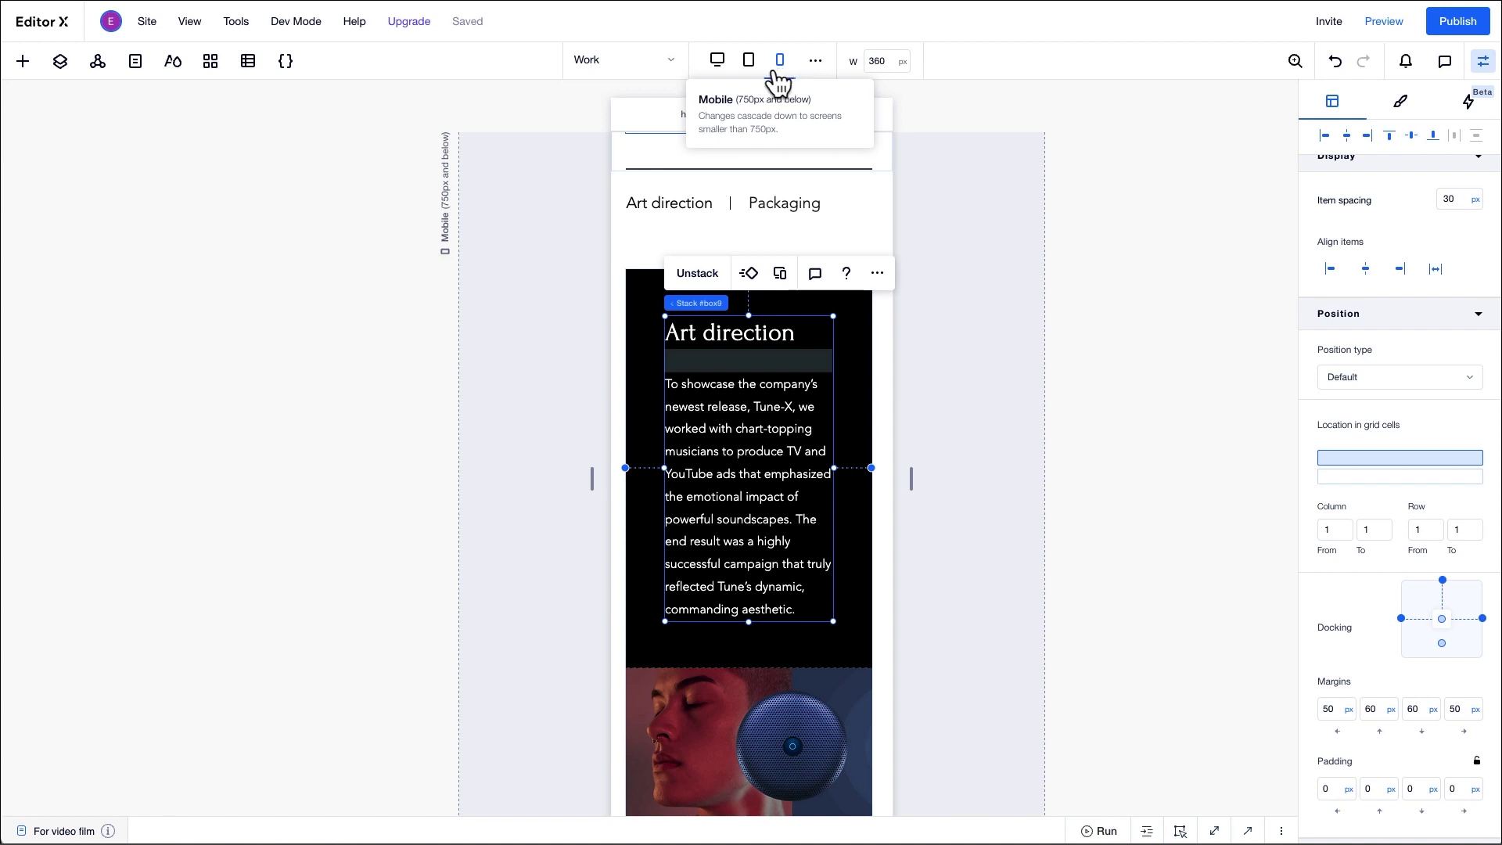
left_click(716, 67)
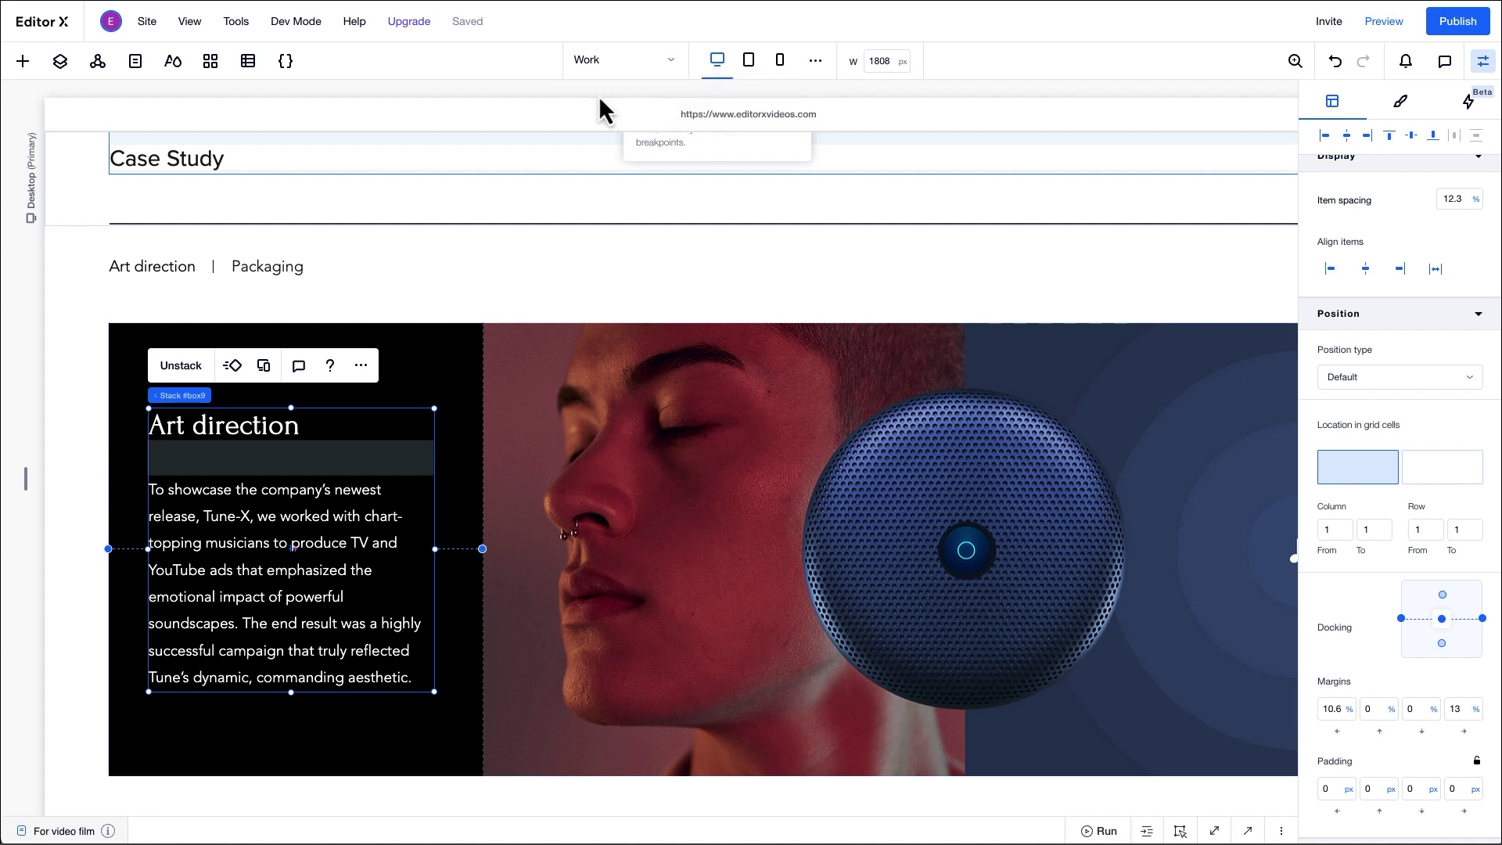
left_click(61, 63)
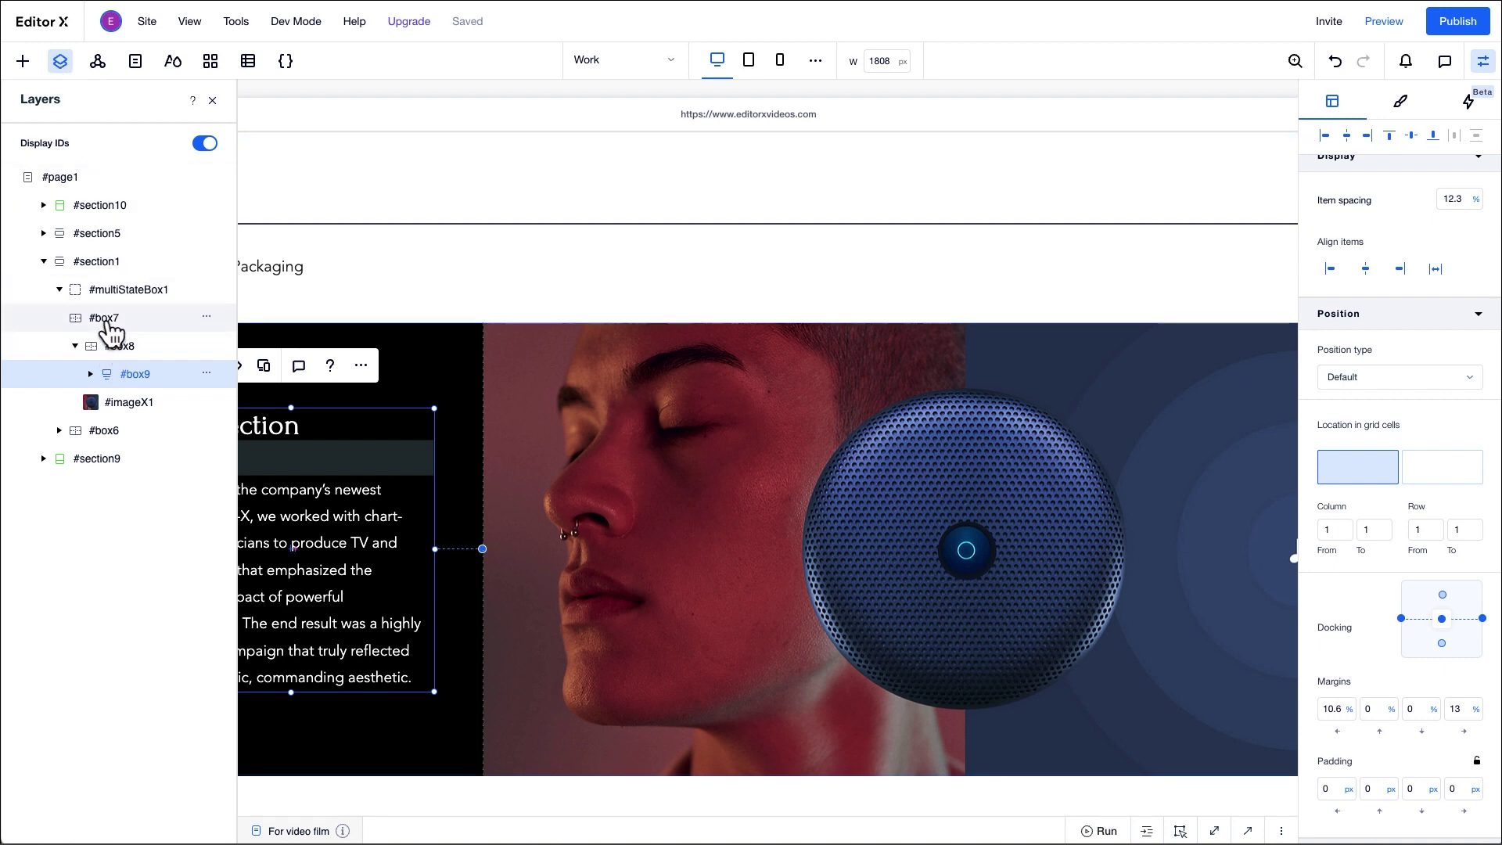
Step: In Manage States for multiStateBox1, duplicate box8 as box11 and delete the green box7 state
left_click(108, 325)
left_click(108, 325)
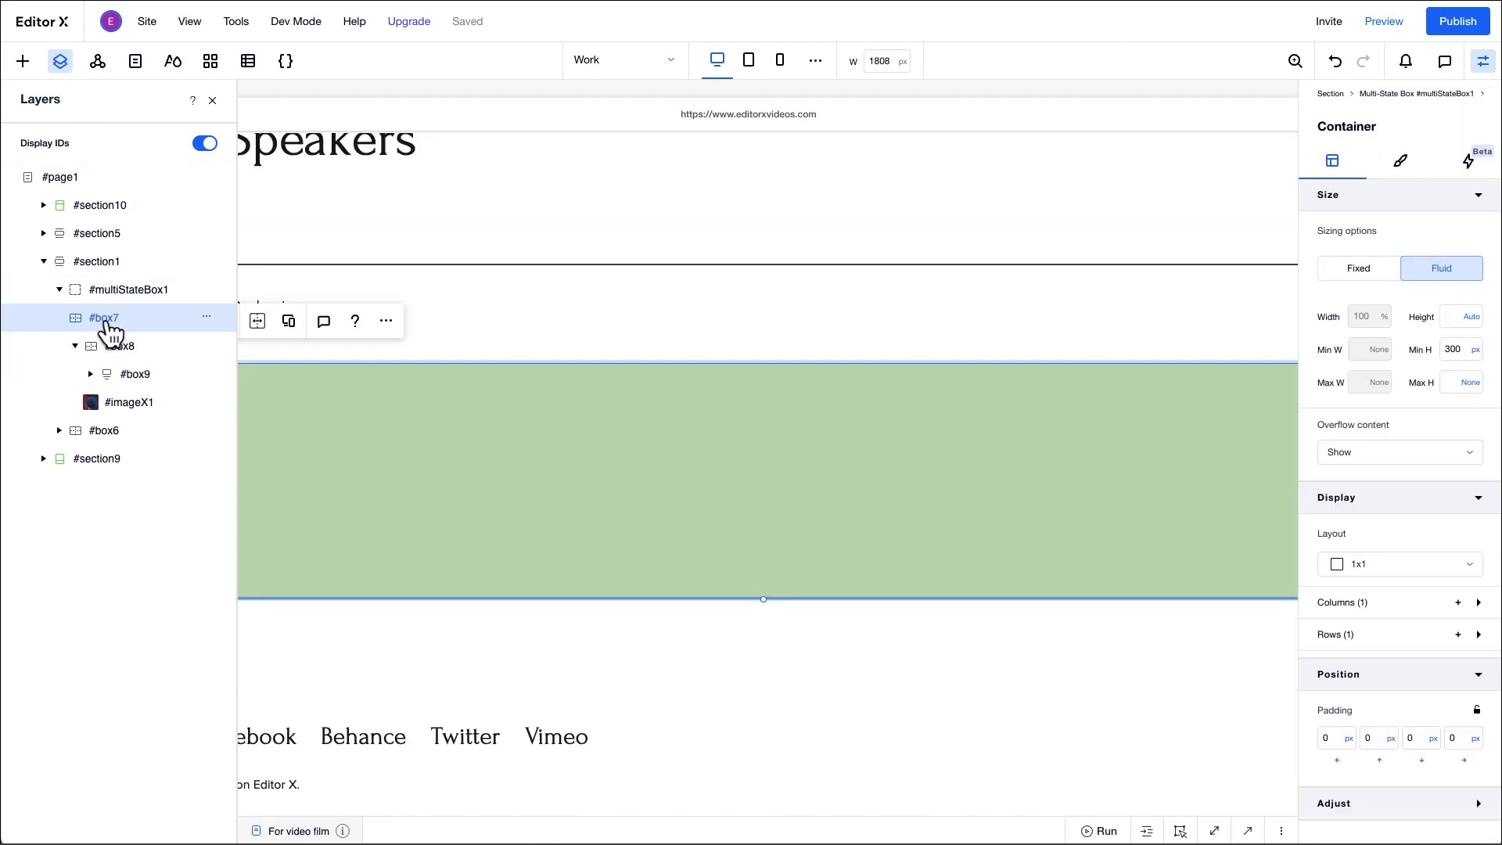
left_click(212, 101)
left_click(170, 352)
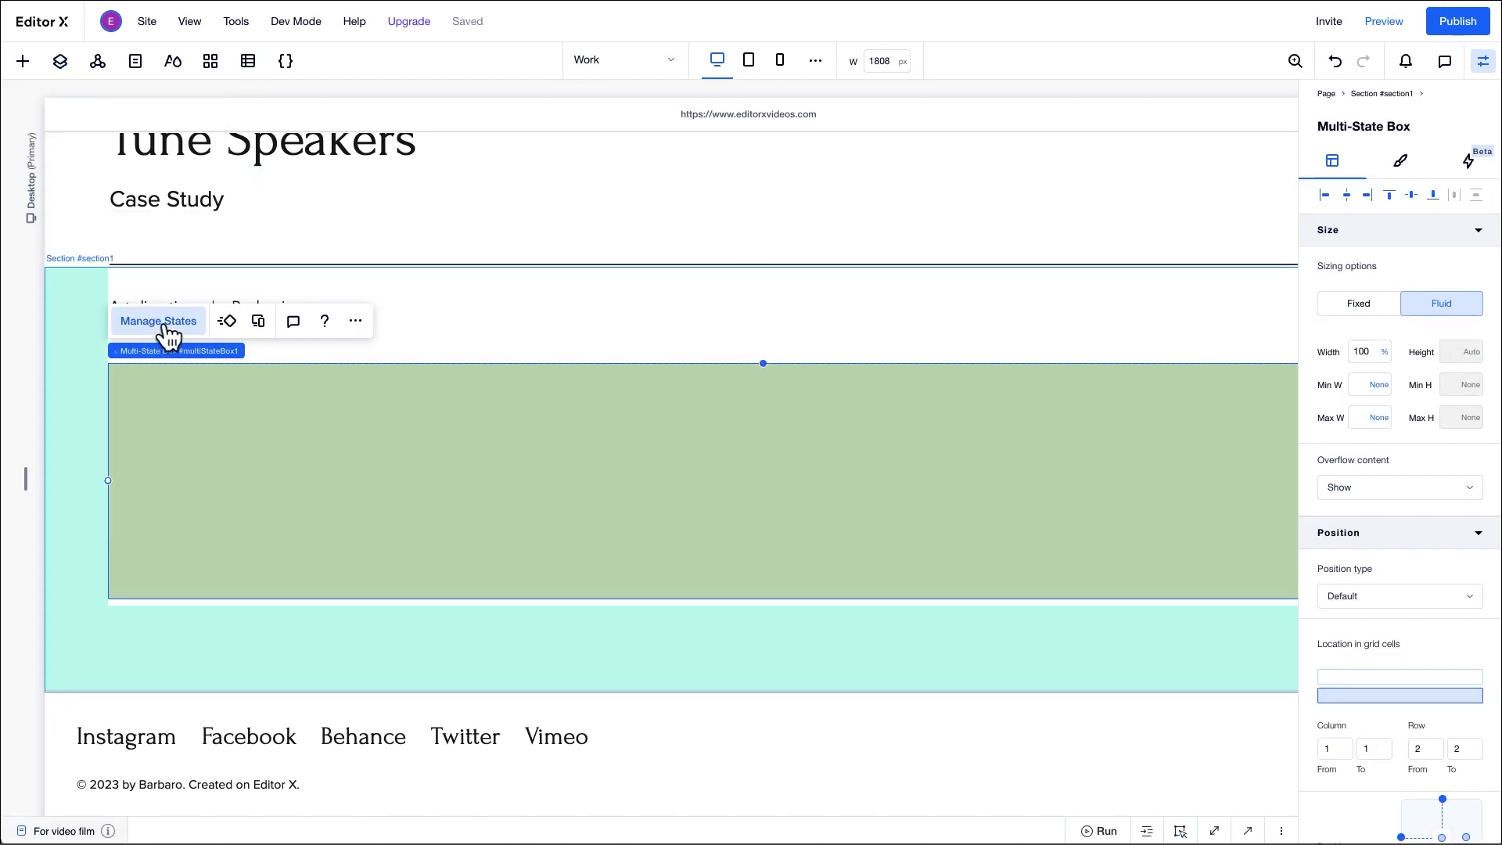
left_click(163, 322)
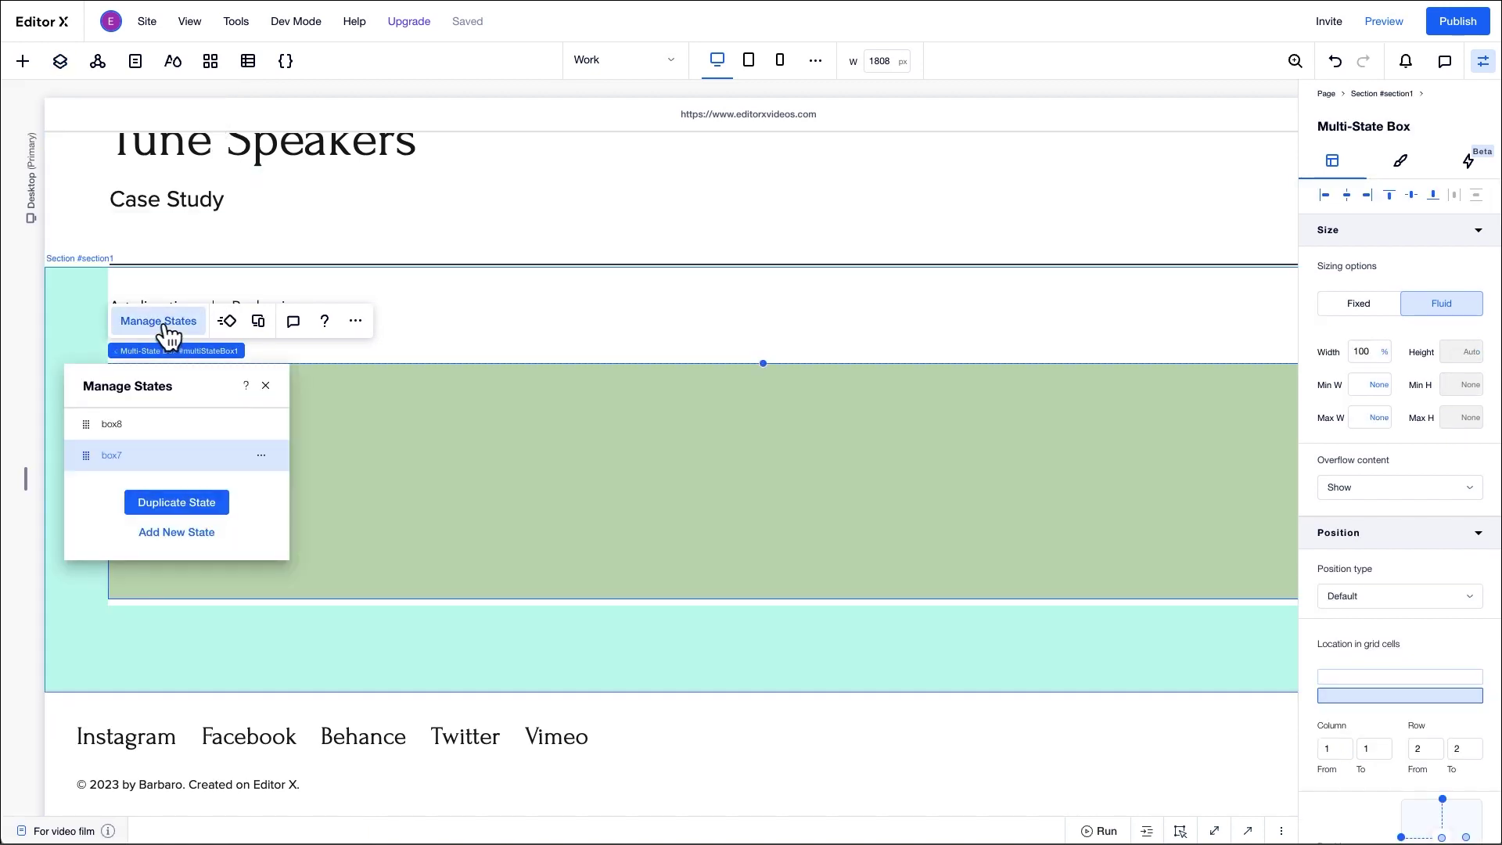
left_click(144, 424)
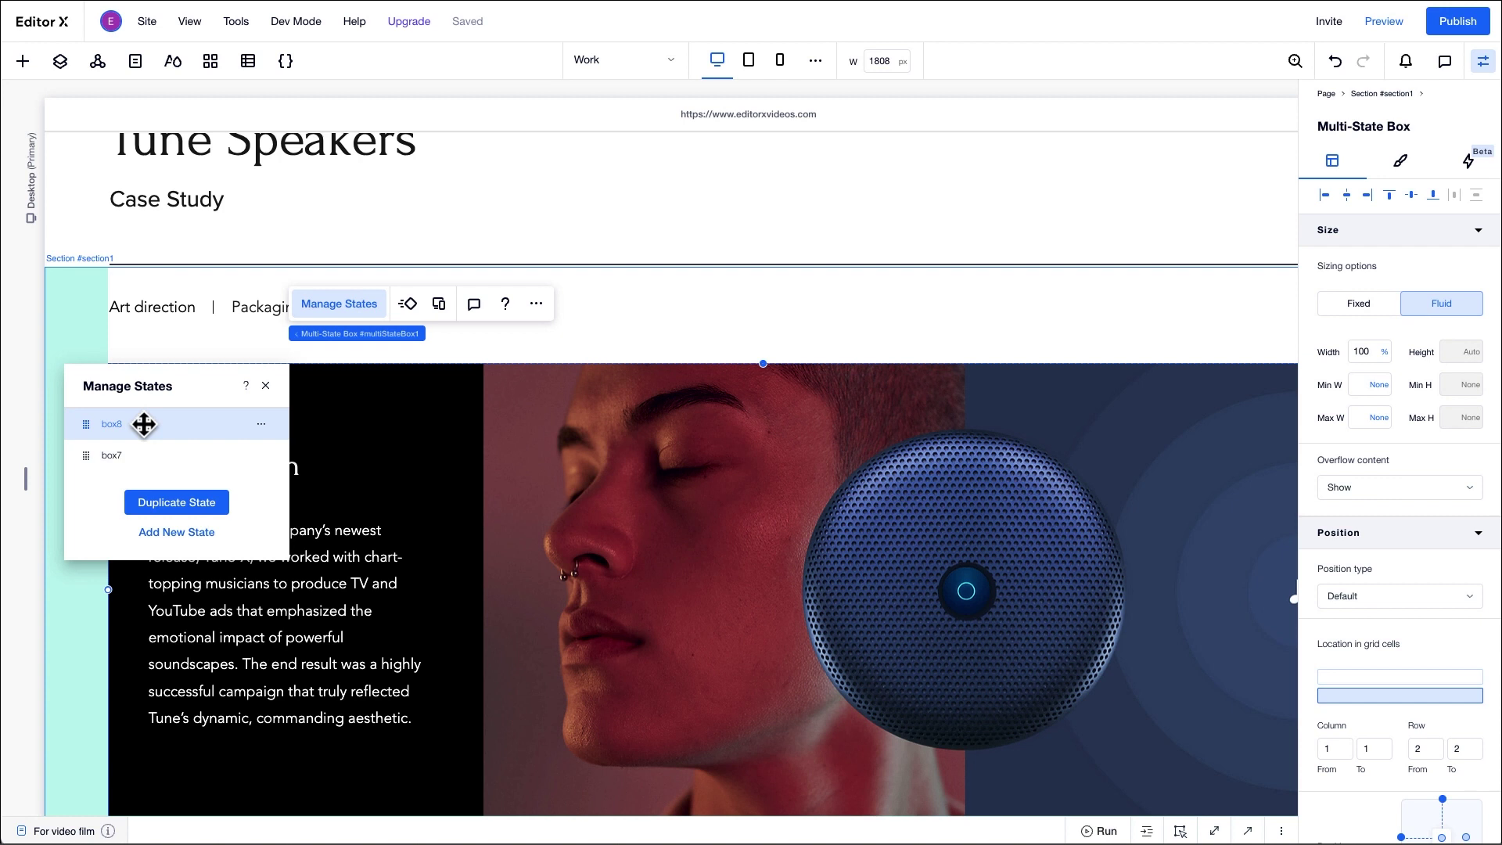
left_click(174, 510)
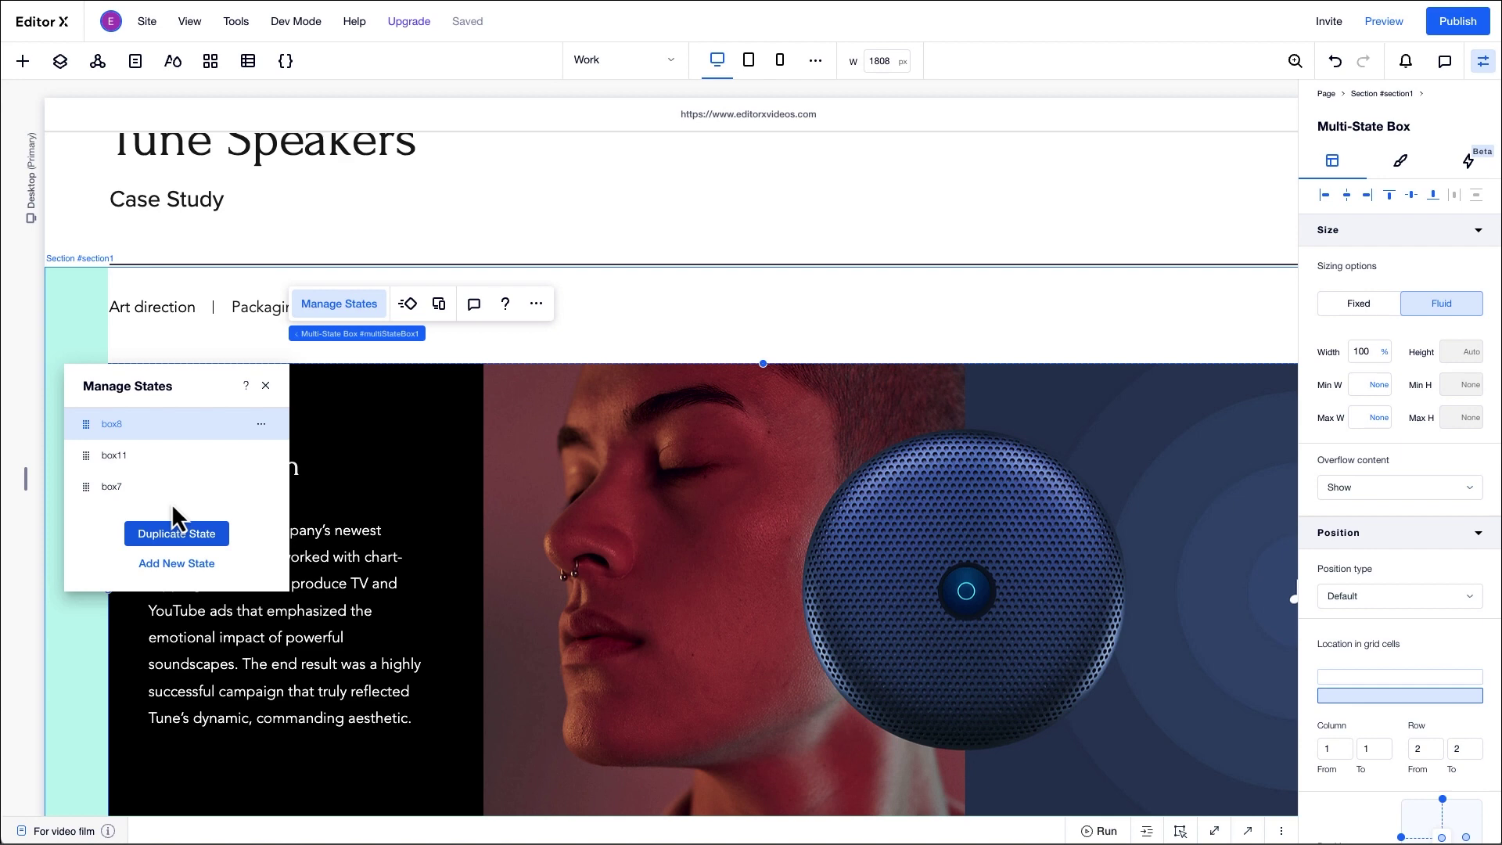
left_click(260, 487)
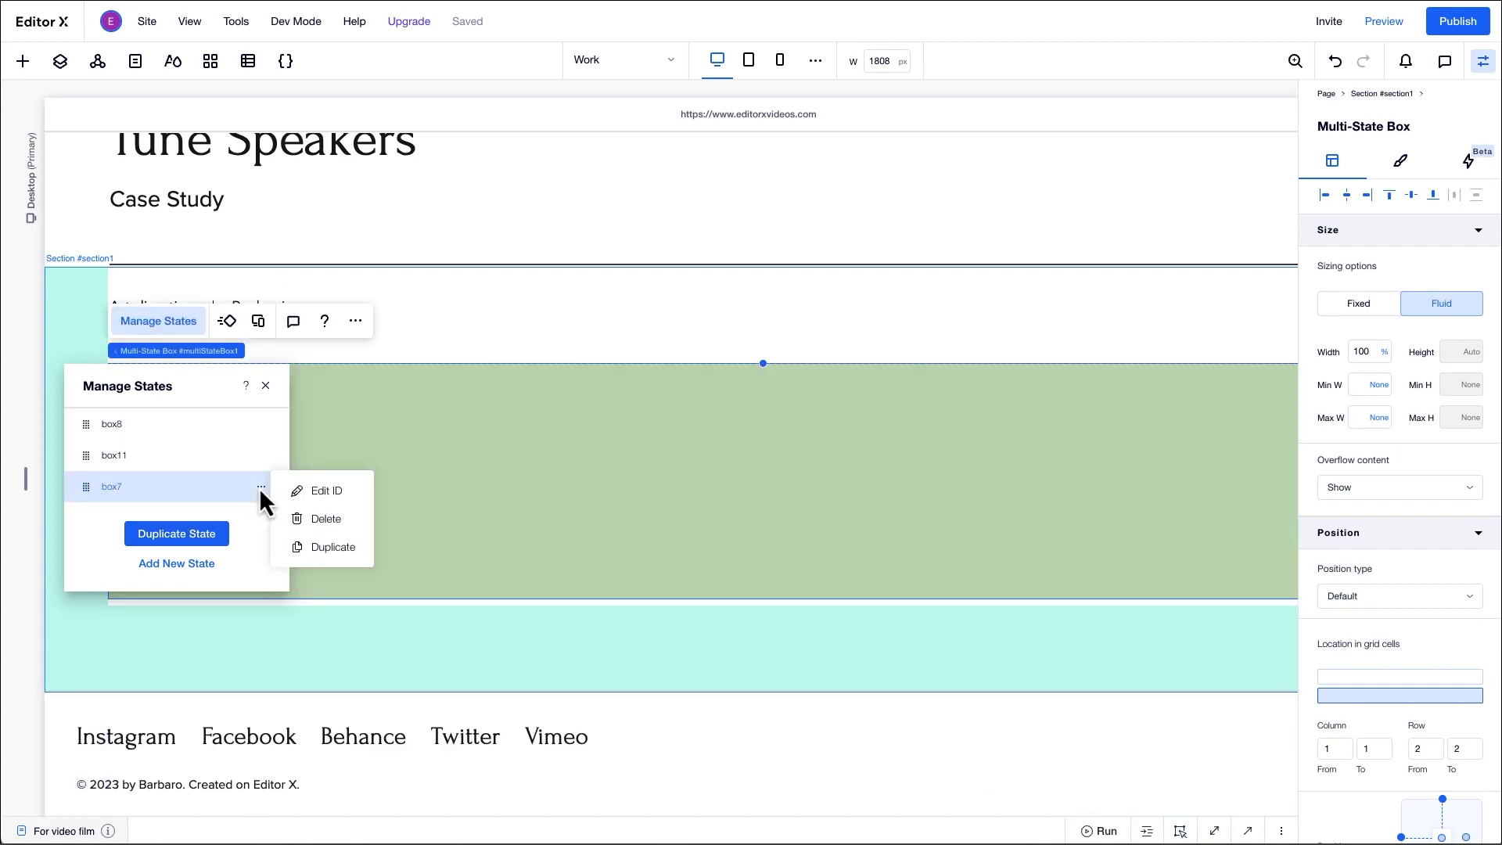
left_click(316, 520)
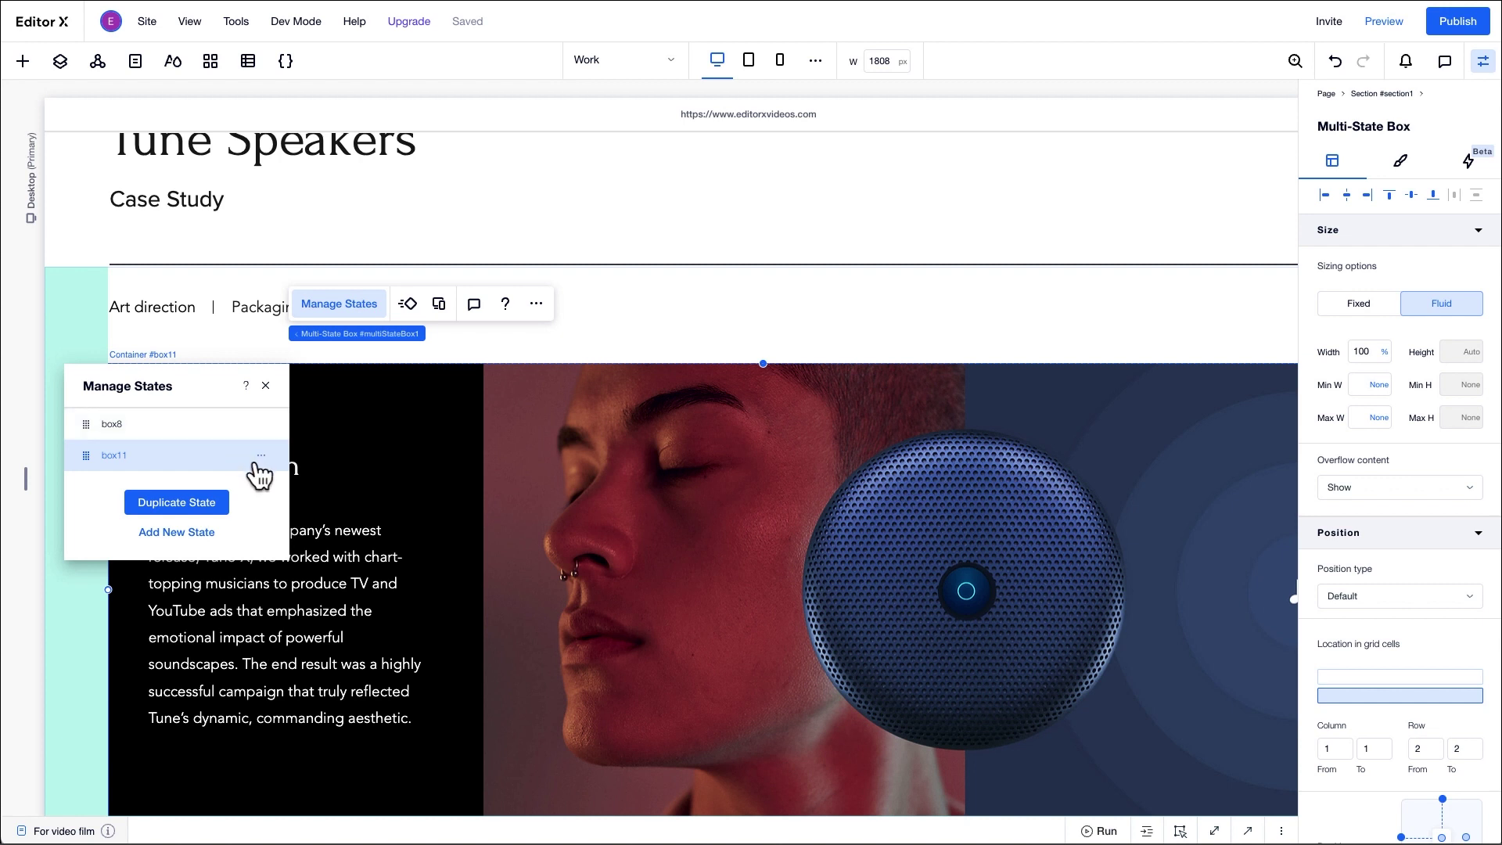
Step: Replace the speaker photo in box11 with Mask Group.png
left_click(563, 521)
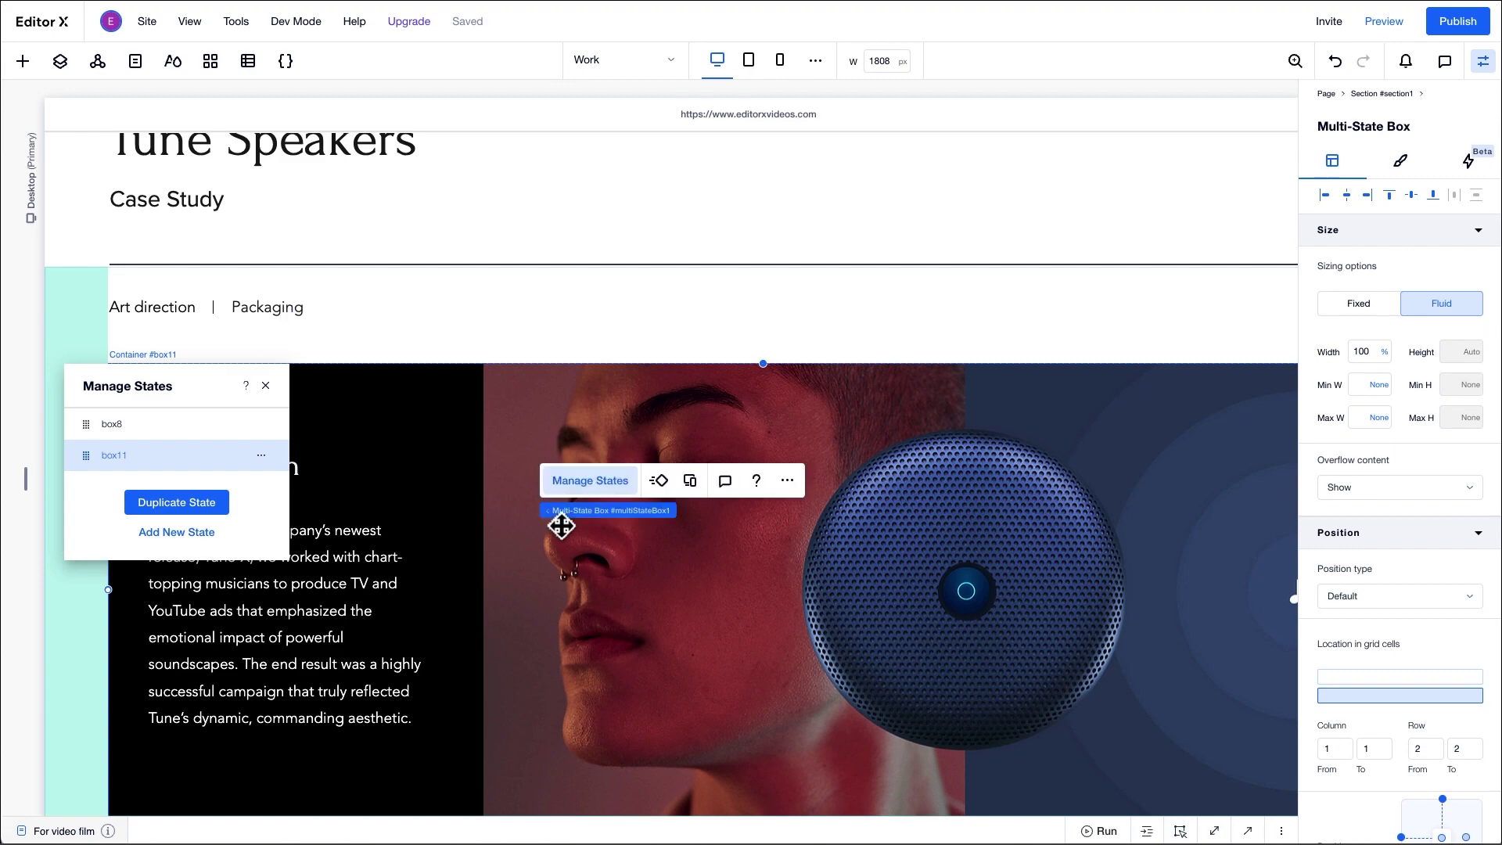
left_click(567, 521)
left_click(596, 531)
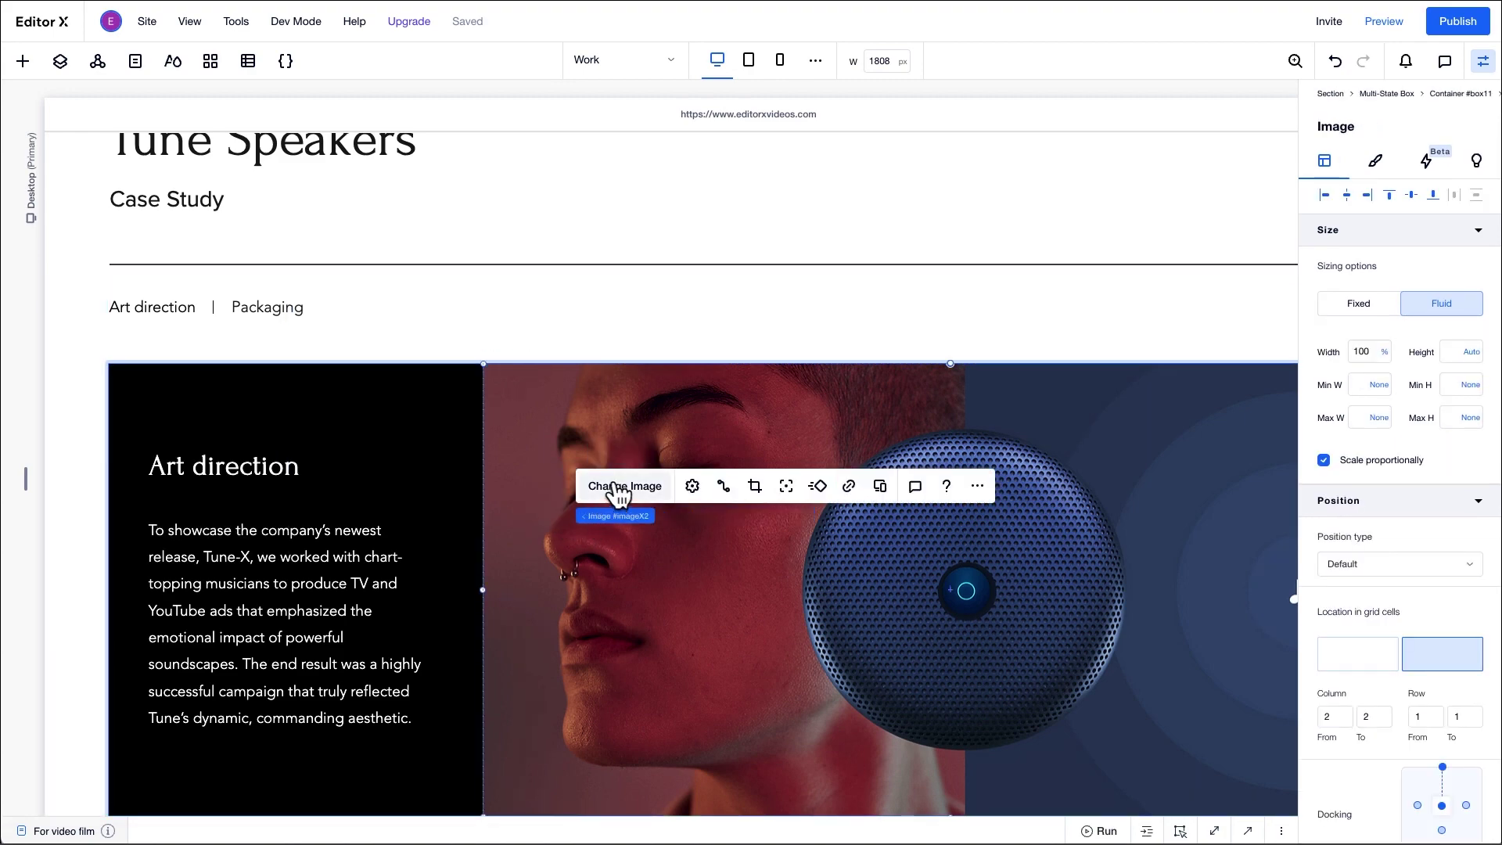
left_click(618, 485)
left_click(529, 338)
left_click(1332, 754)
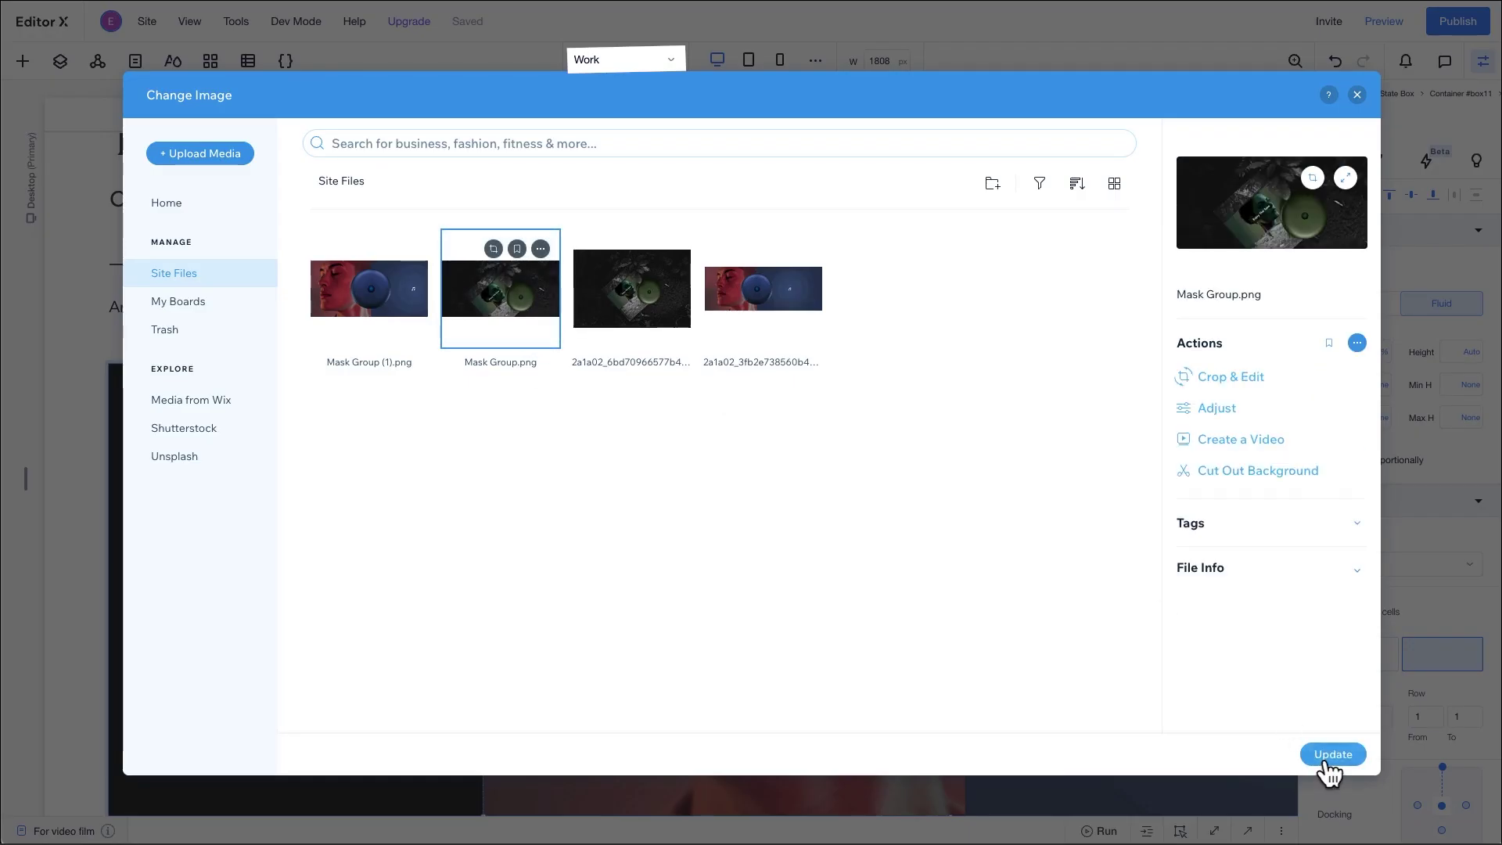
Step: Change the heading to Packaging Design and paste in the packaging description paragraph
double_click(242, 473)
type("Packaging D")
triple_click(227, 610)
type("To maximize impact on Tune’s compact, eco-friendly packaging, we chose a minimalist approach. By infusing visuals from our in-house photographers with the product’s color palette, our design welcomes customers into Tune’s world of rich, powerful sound.")
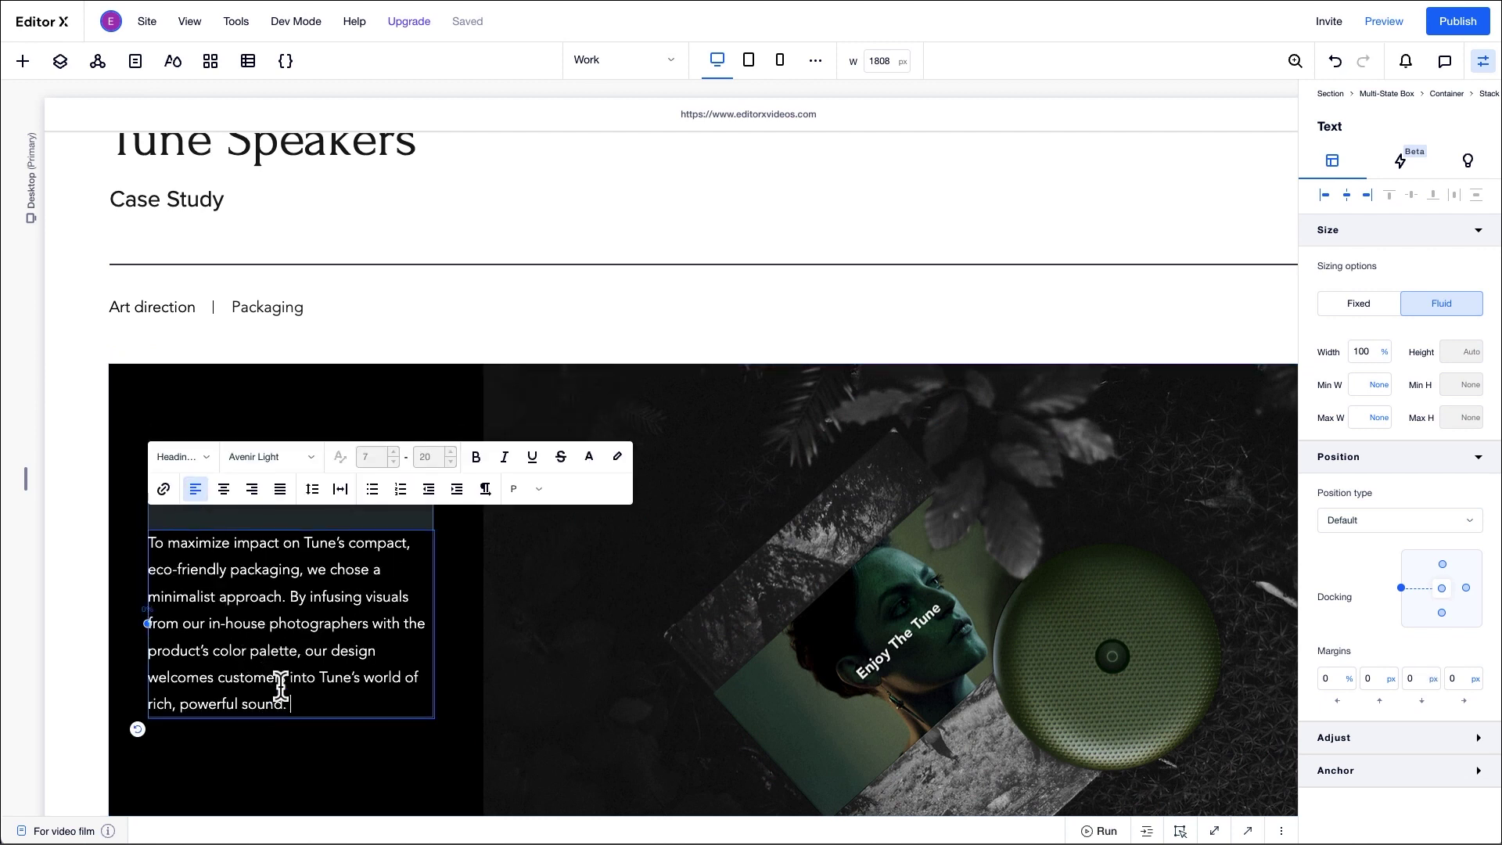
left_click(362, 411)
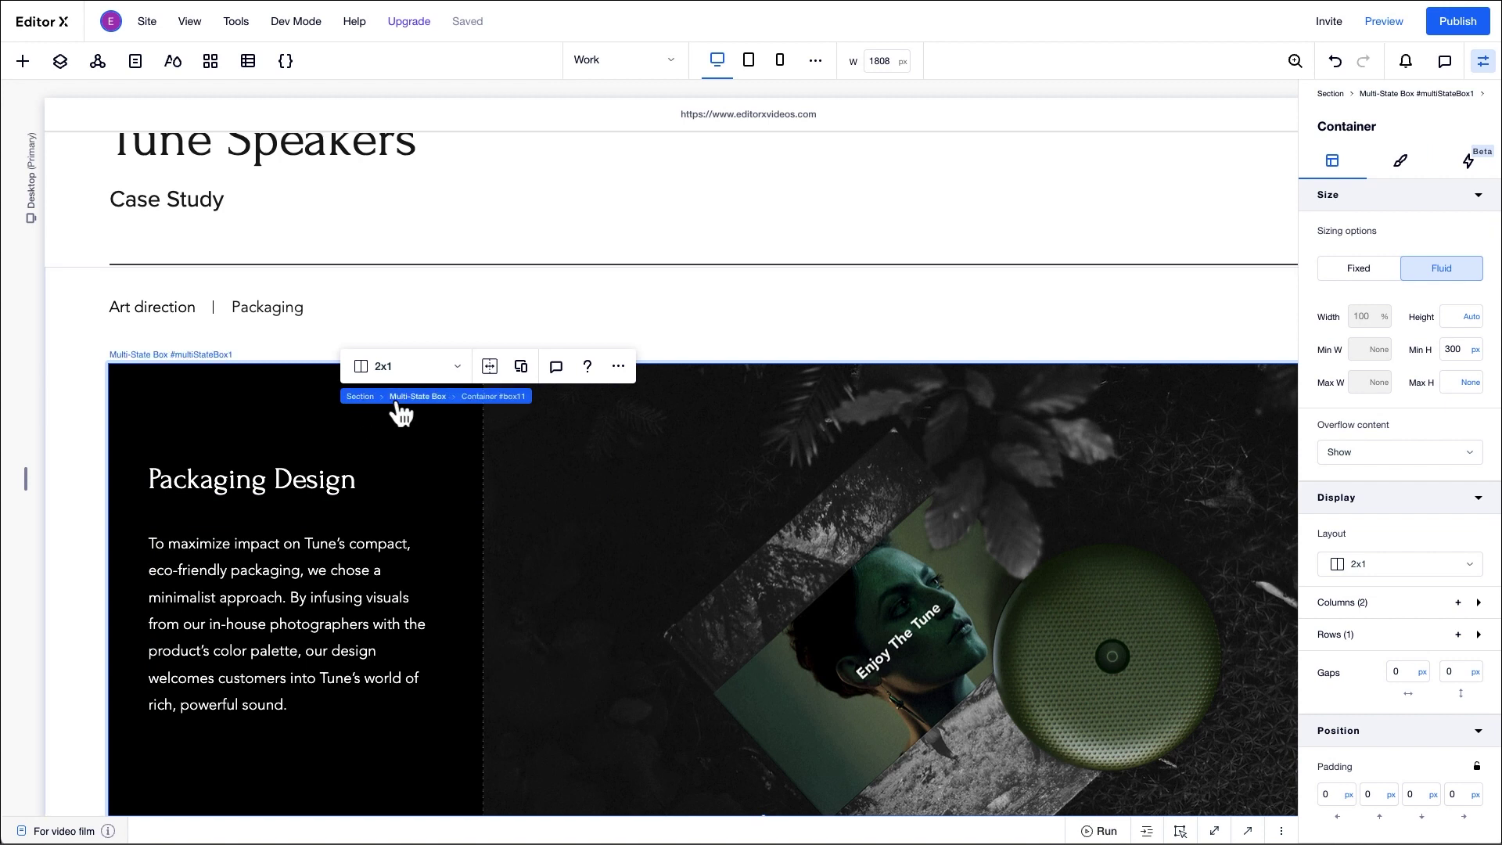
Step: Rename the box8 state to artDirection through Manage States
left_click(405, 399)
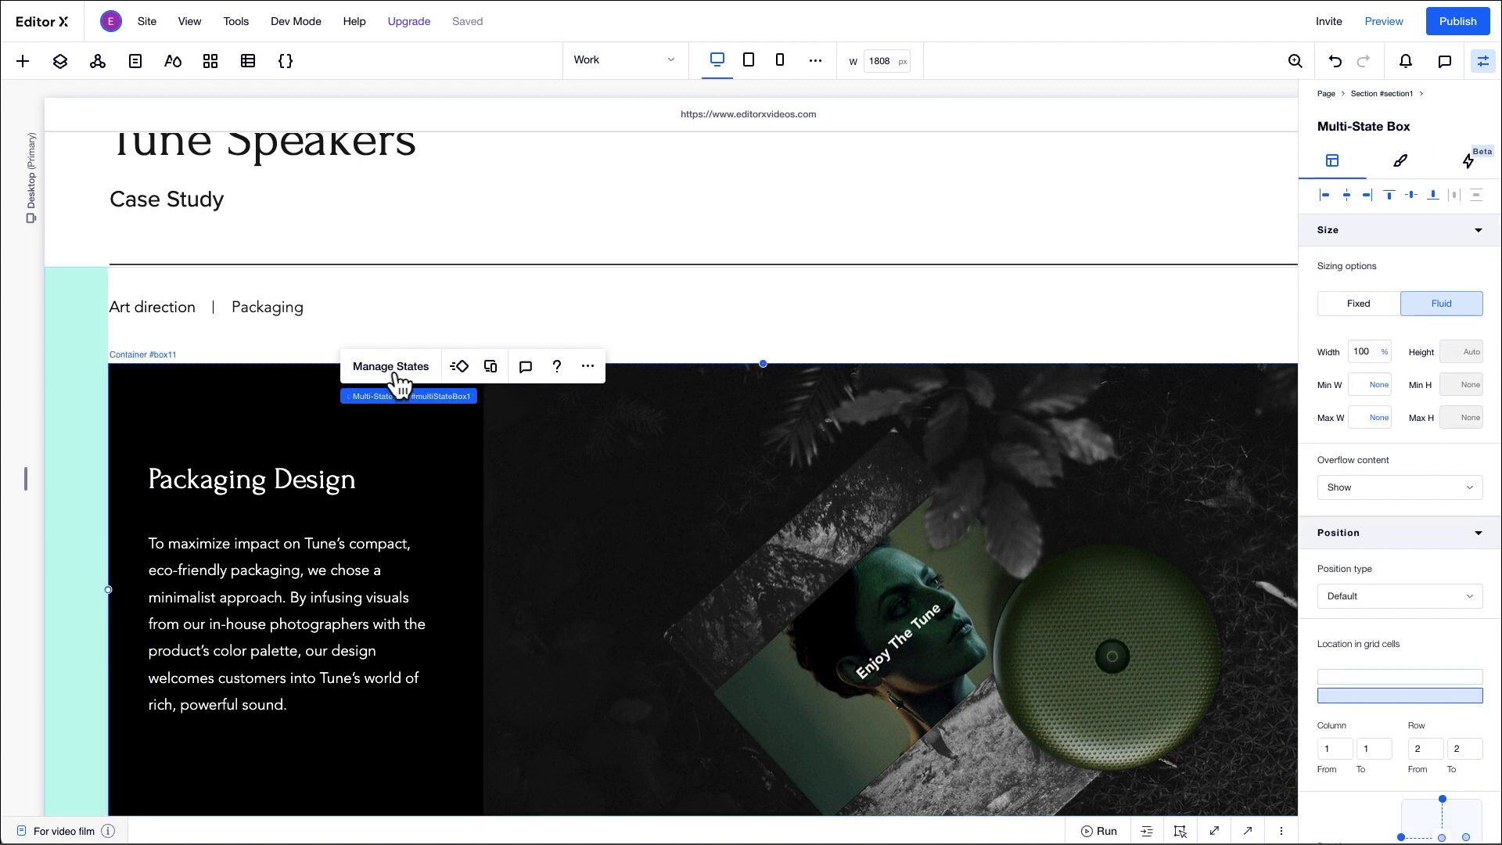
left_click(393, 371)
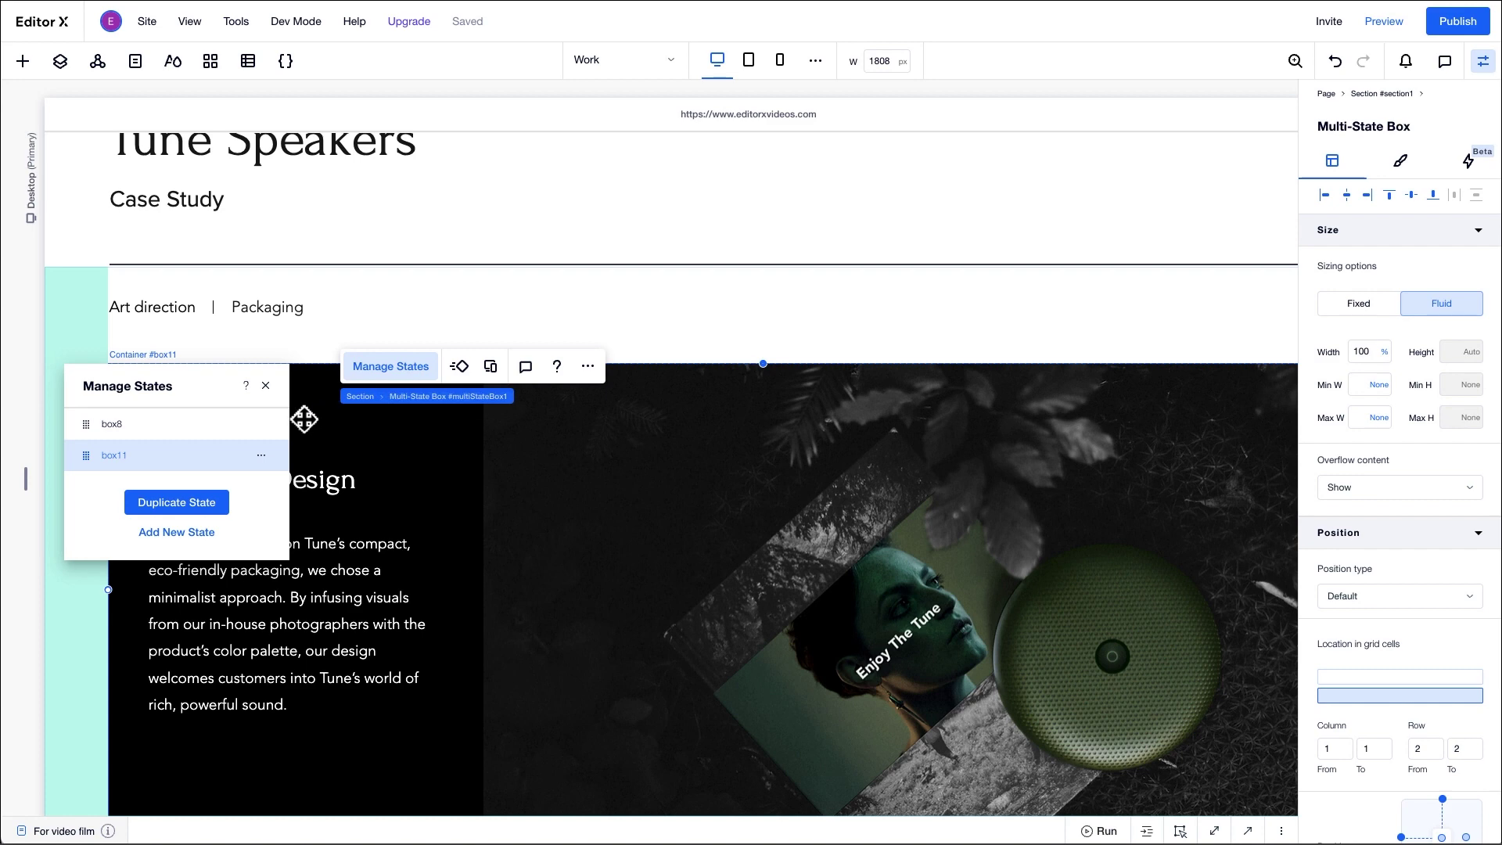
left_click(235, 440)
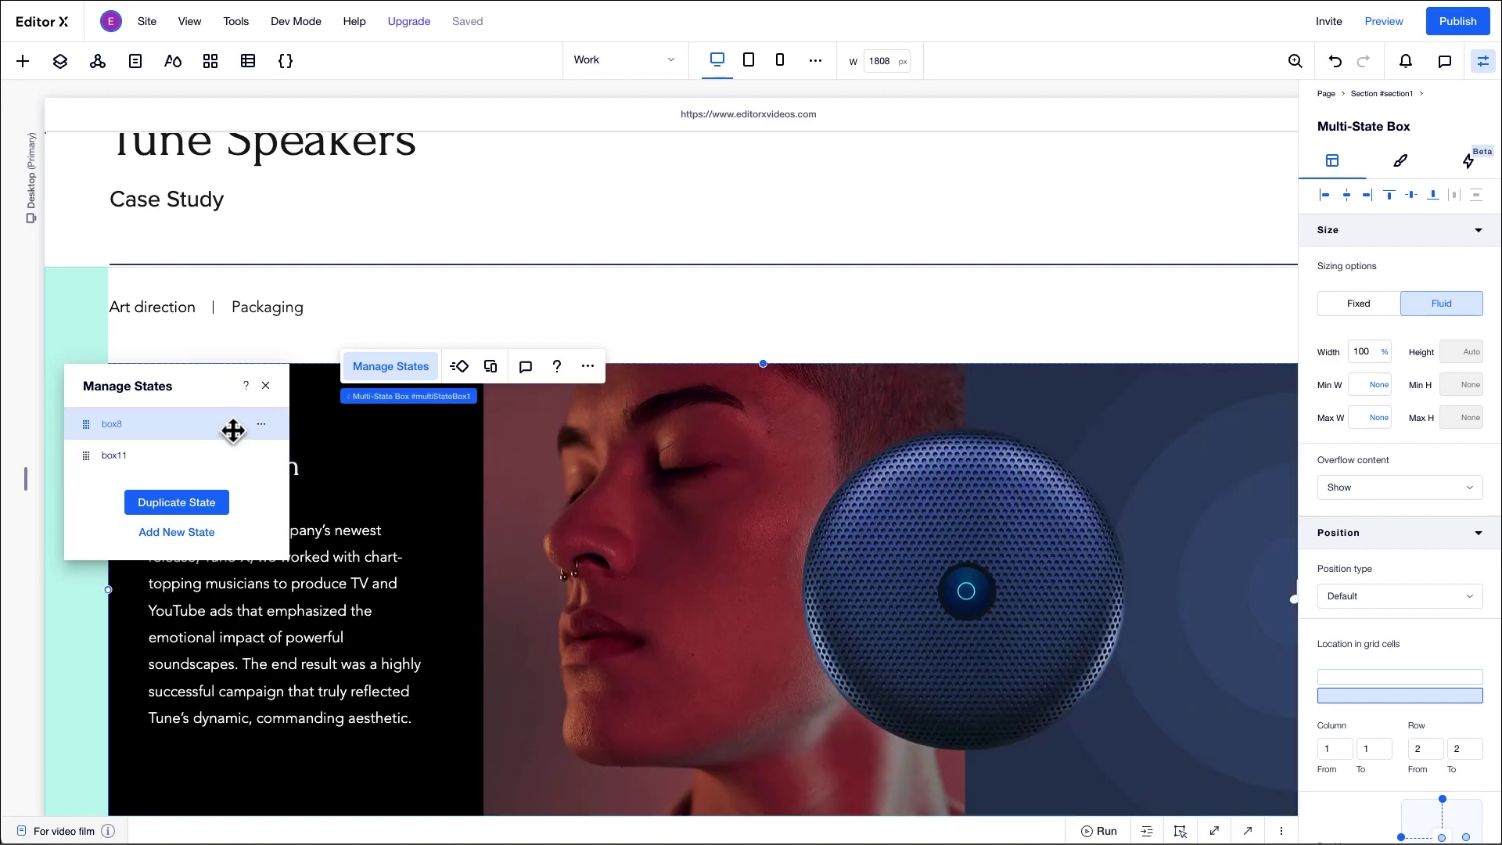
left_click(261, 425)
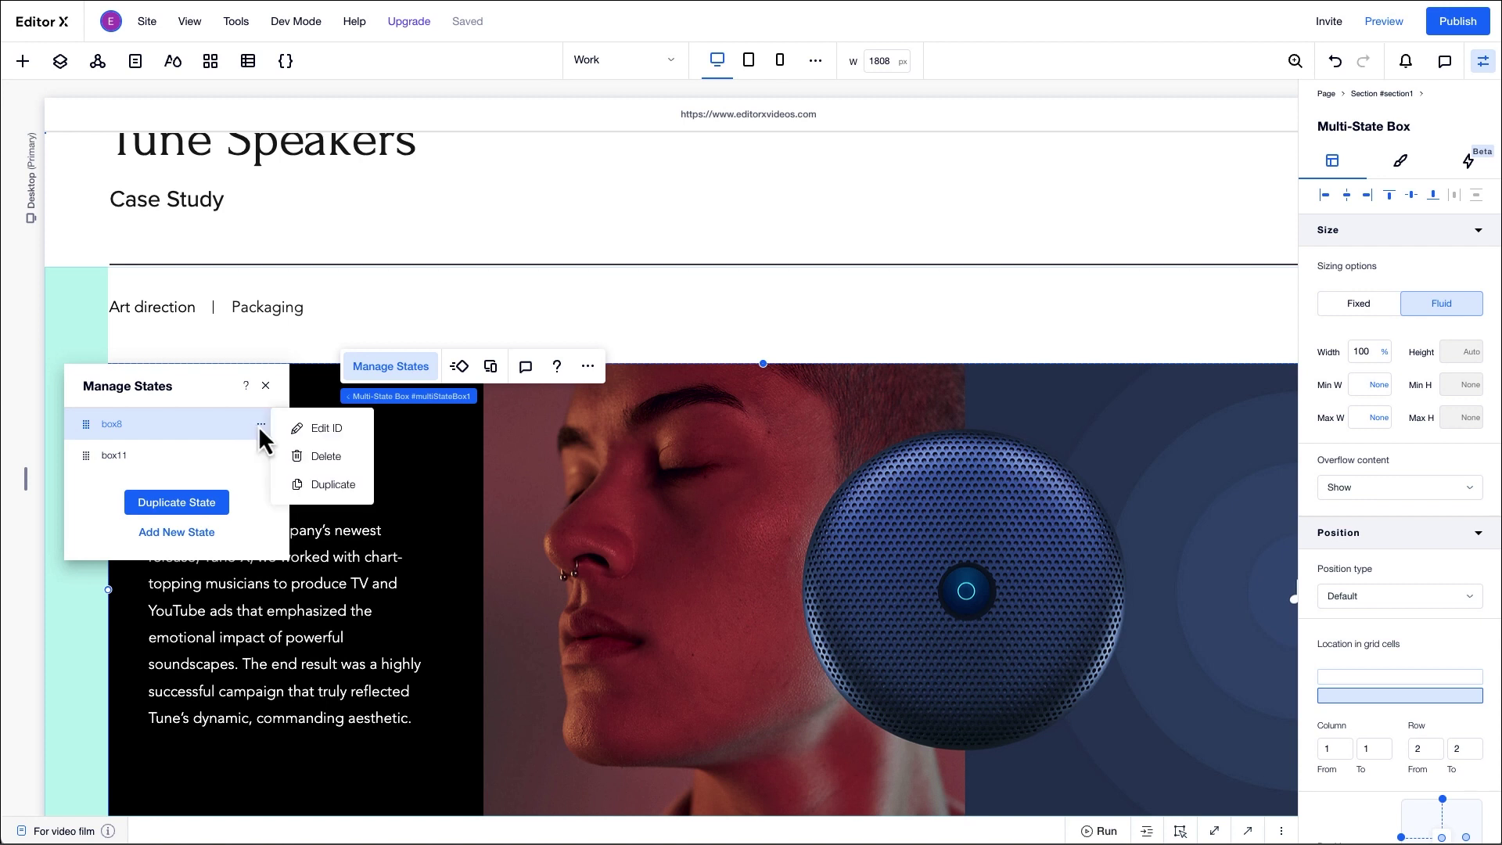
left_click(297, 429)
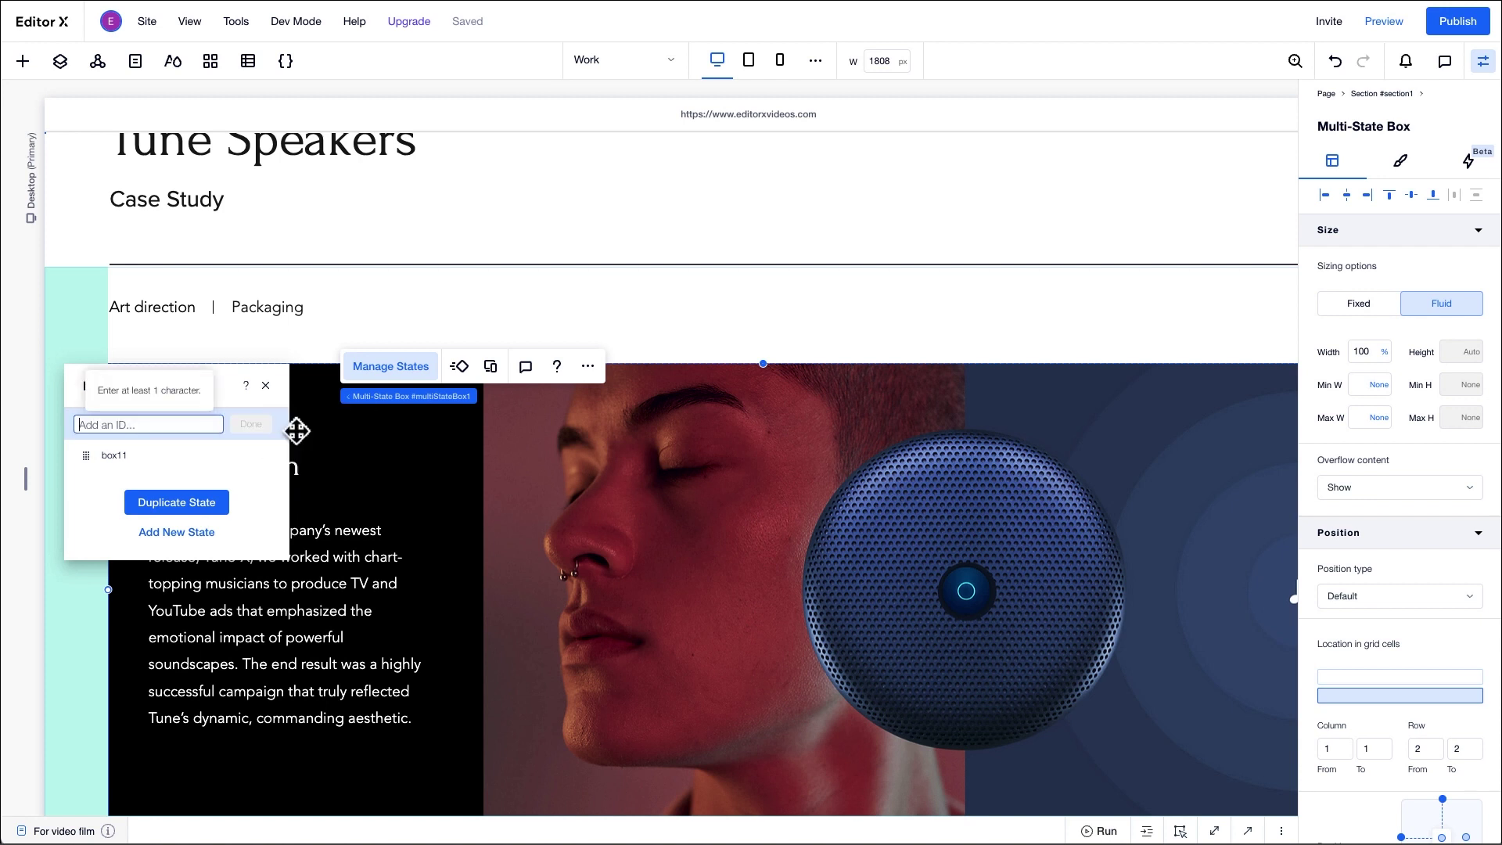
type("art")
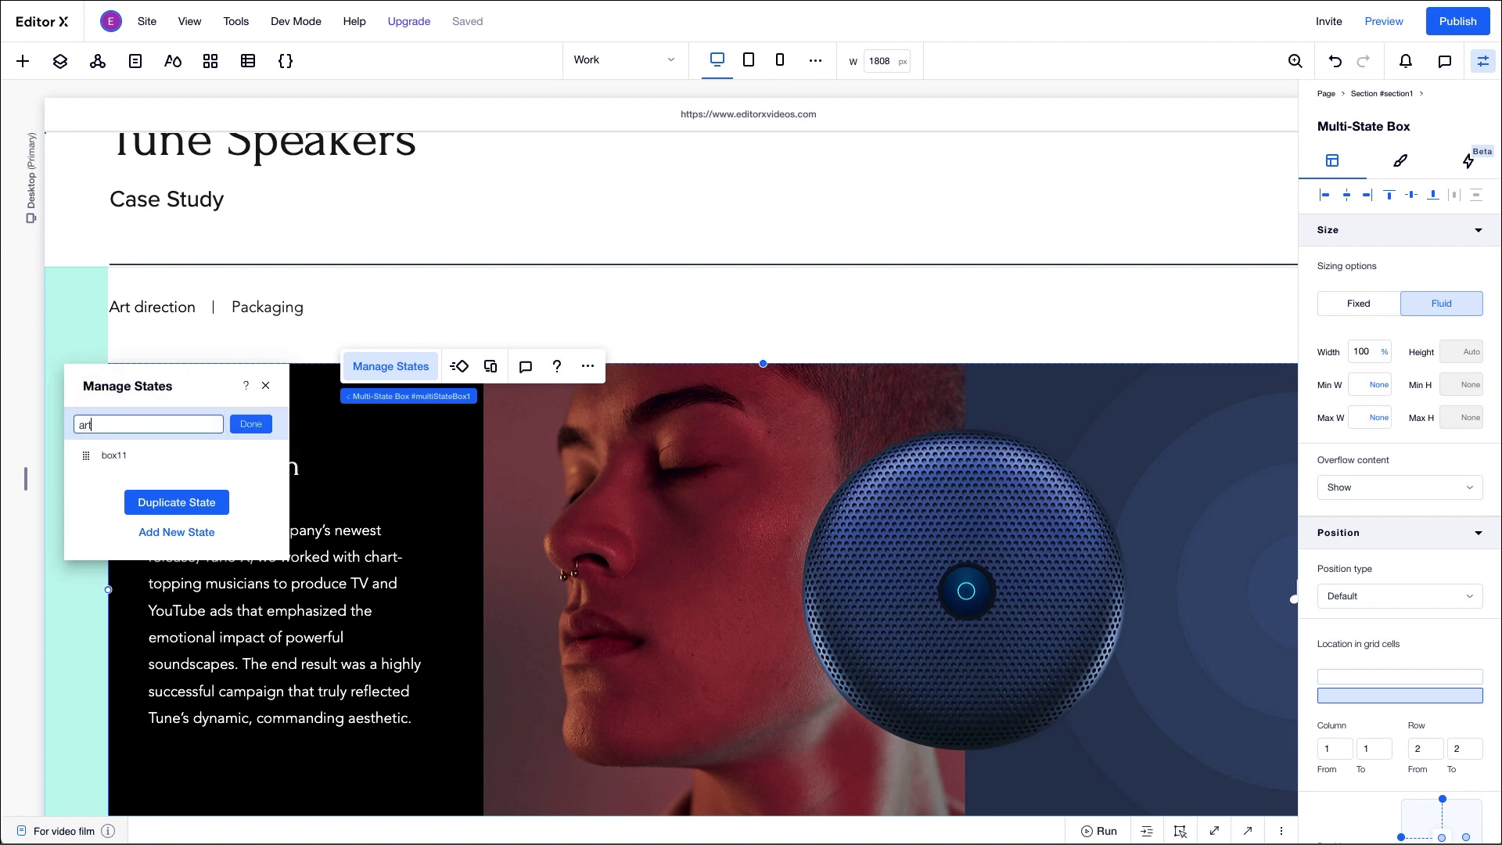
type("Direction")
key("Return")
Step: Rename the box11 state to packaging
left_click(262, 456)
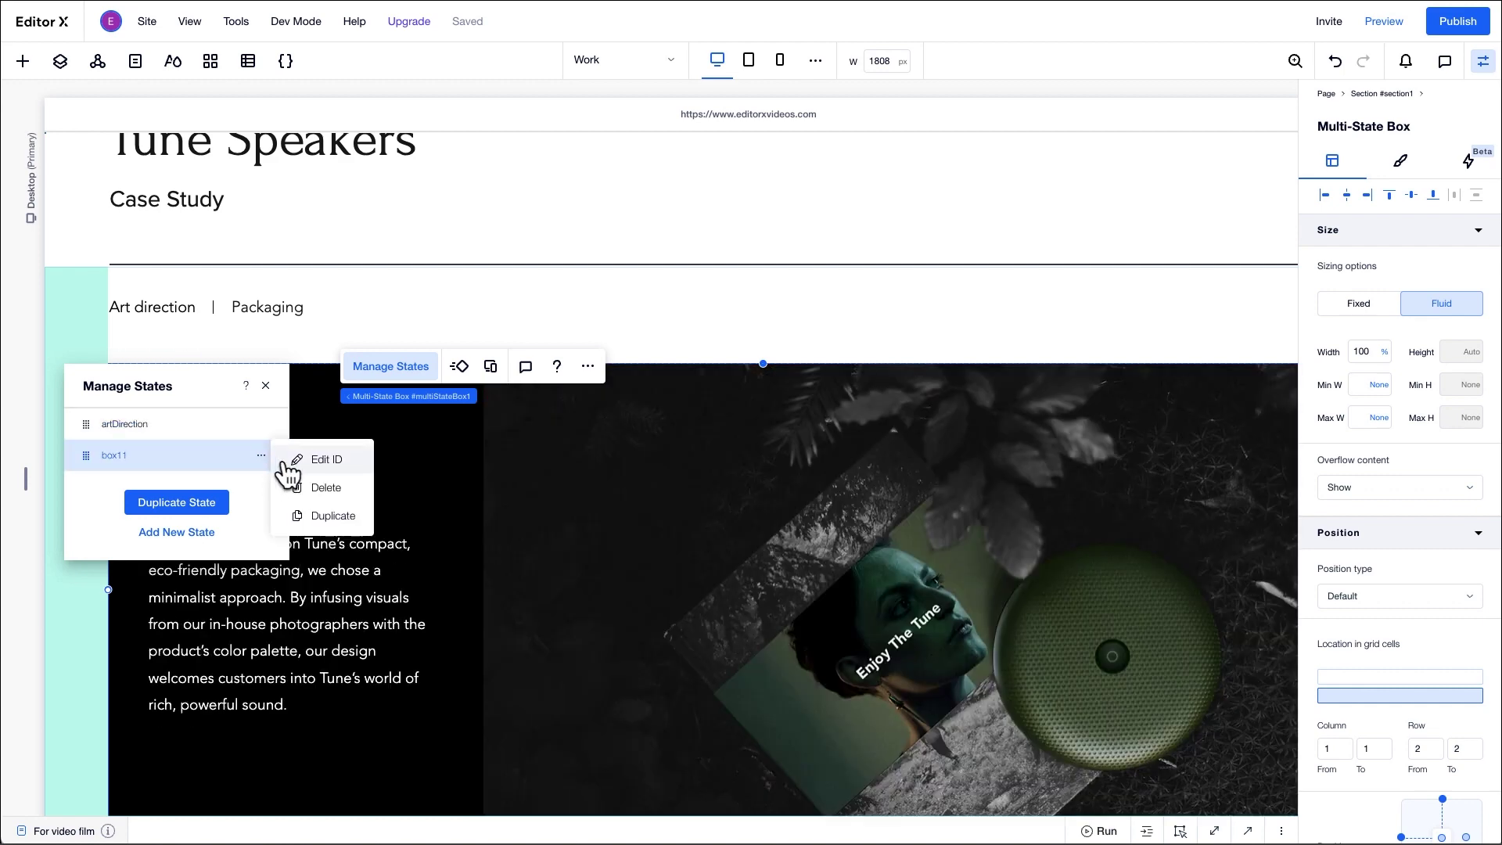
left_click(289, 463)
type("packaging")
key("Return")
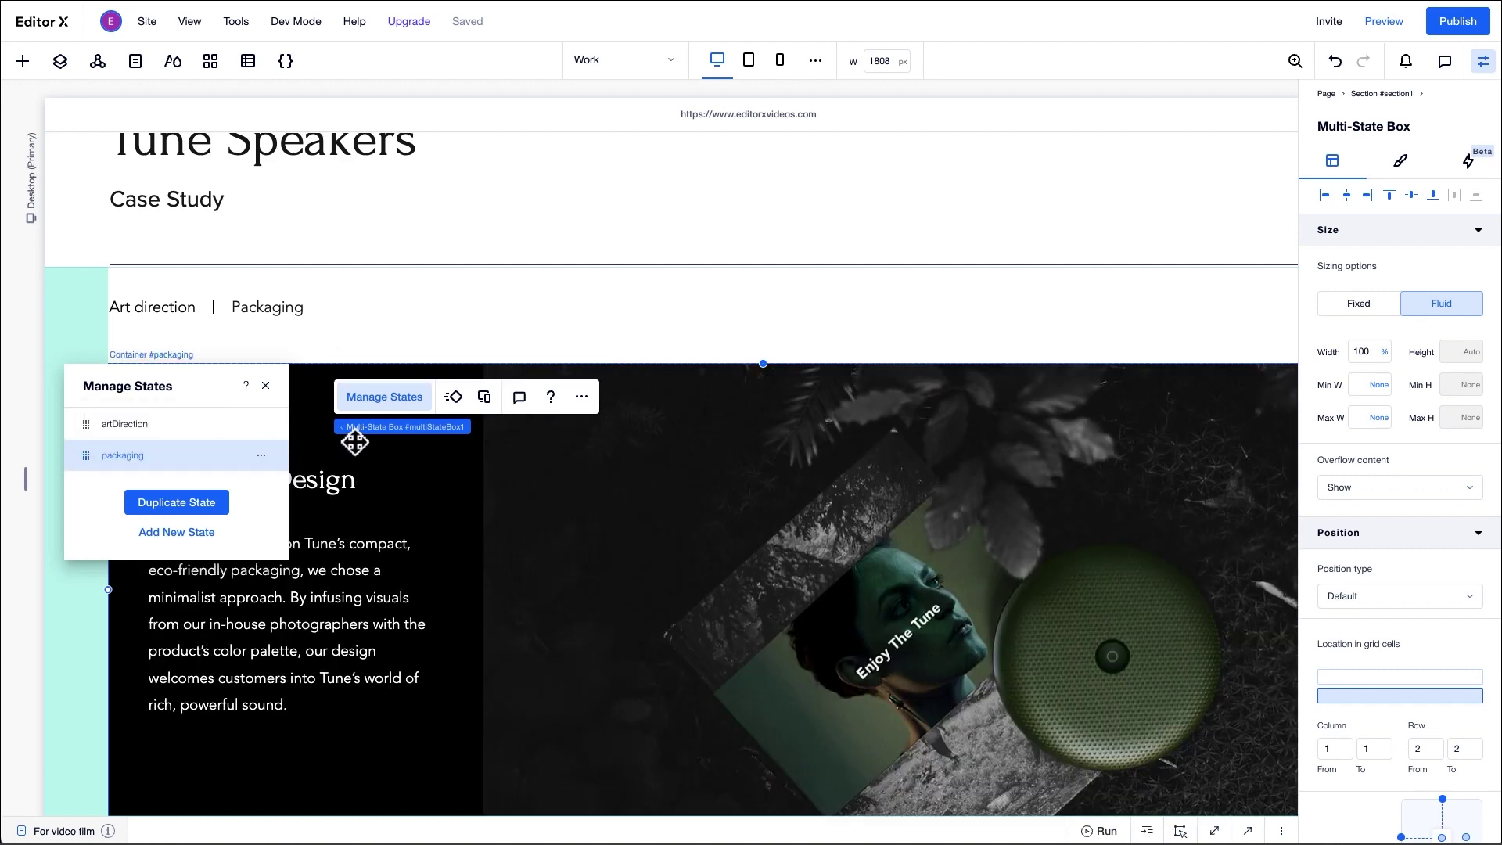
left_click(355, 443)
Step: Change the multi-state box ID from multiStateBox1 to multiStateBox
left_click(1247, 831)
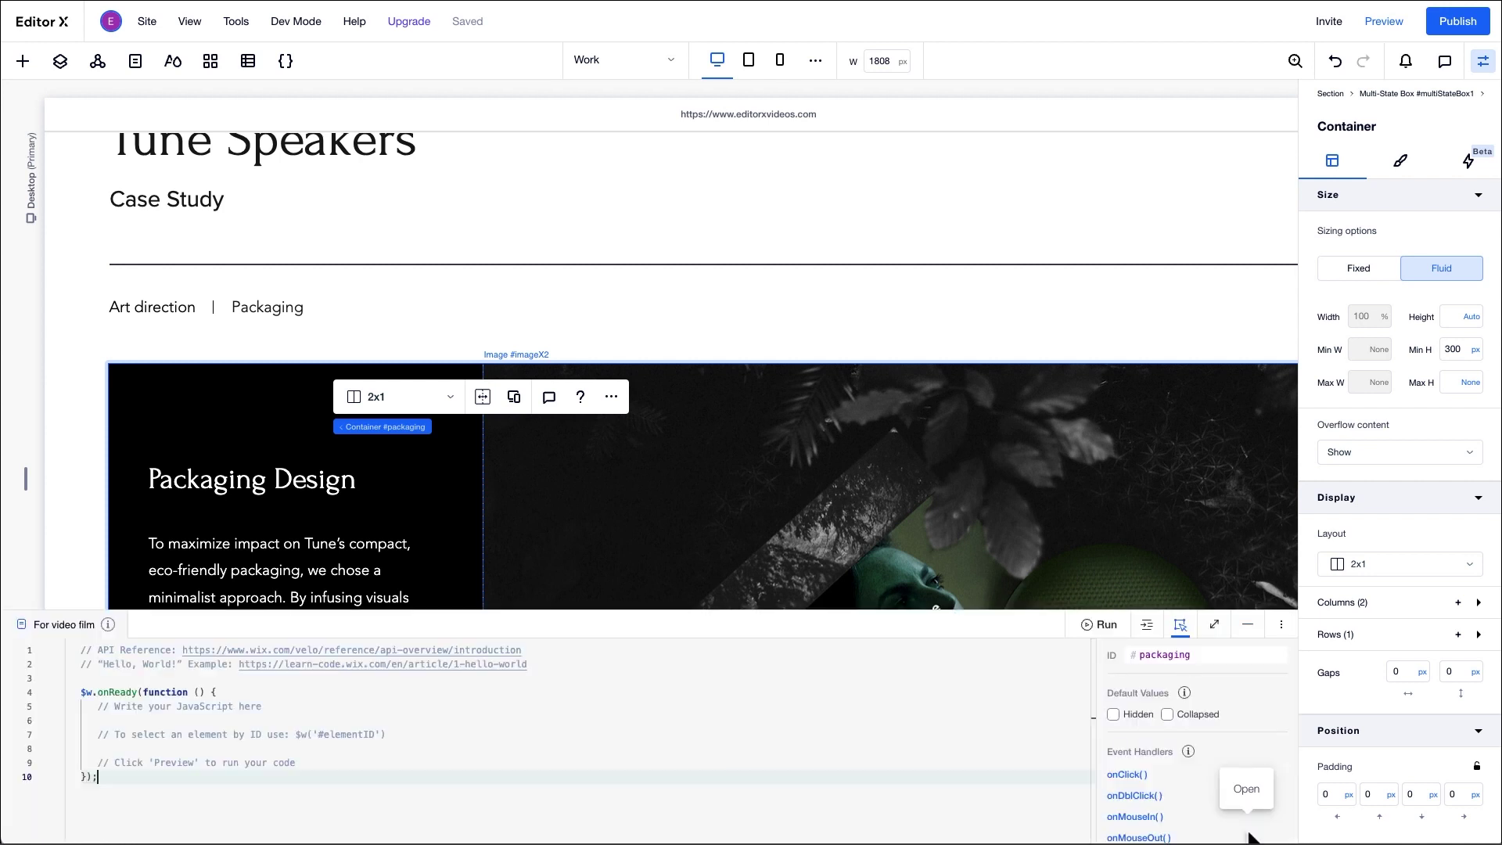
left_click(1179, 656)
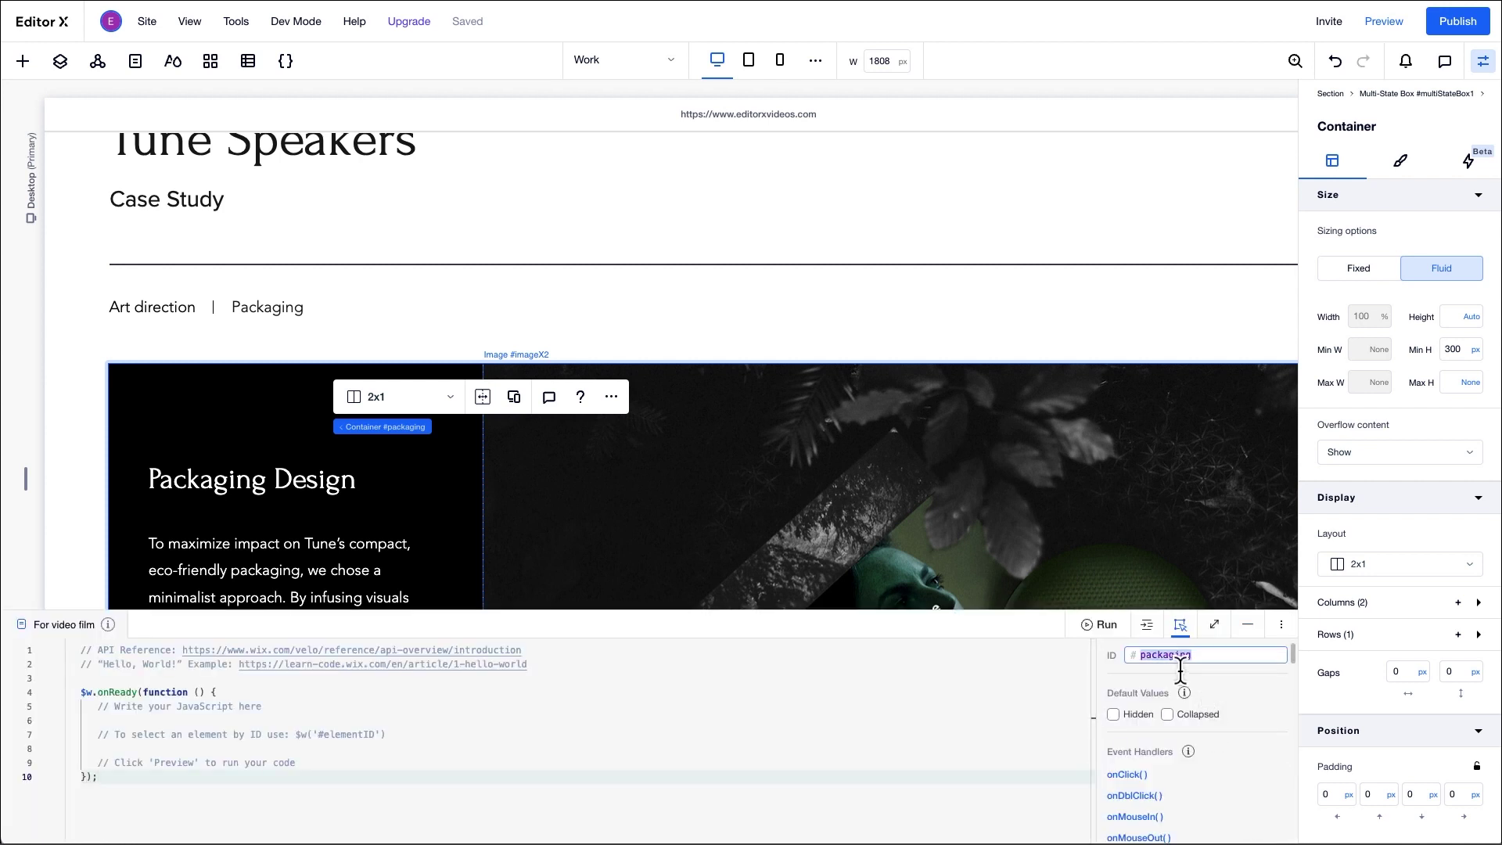
left_click(392, 429)
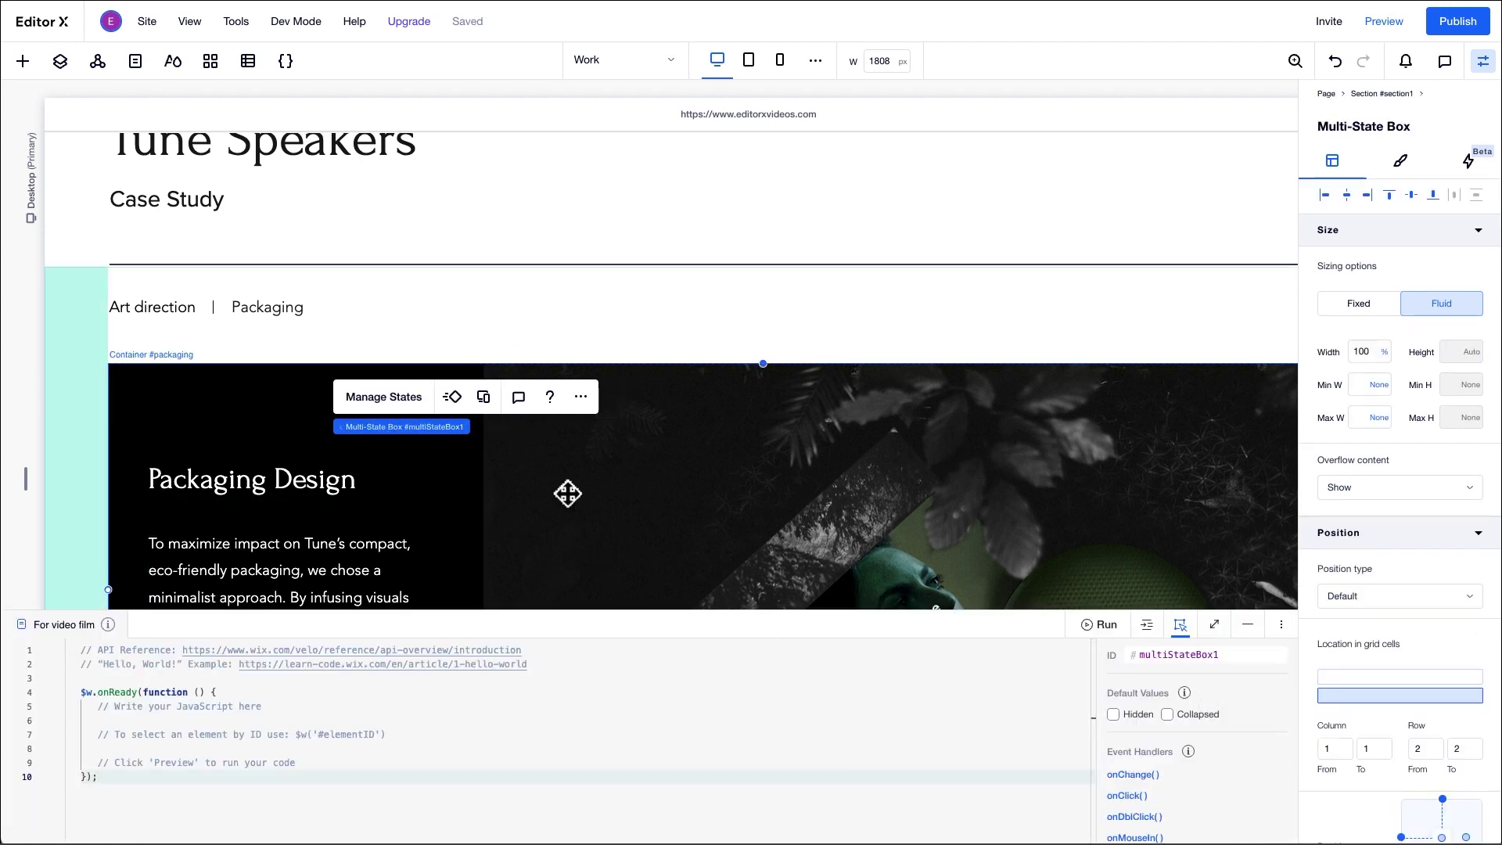
left_click(1205, 657)
left_click(1214, 655)
key("BackSpace")
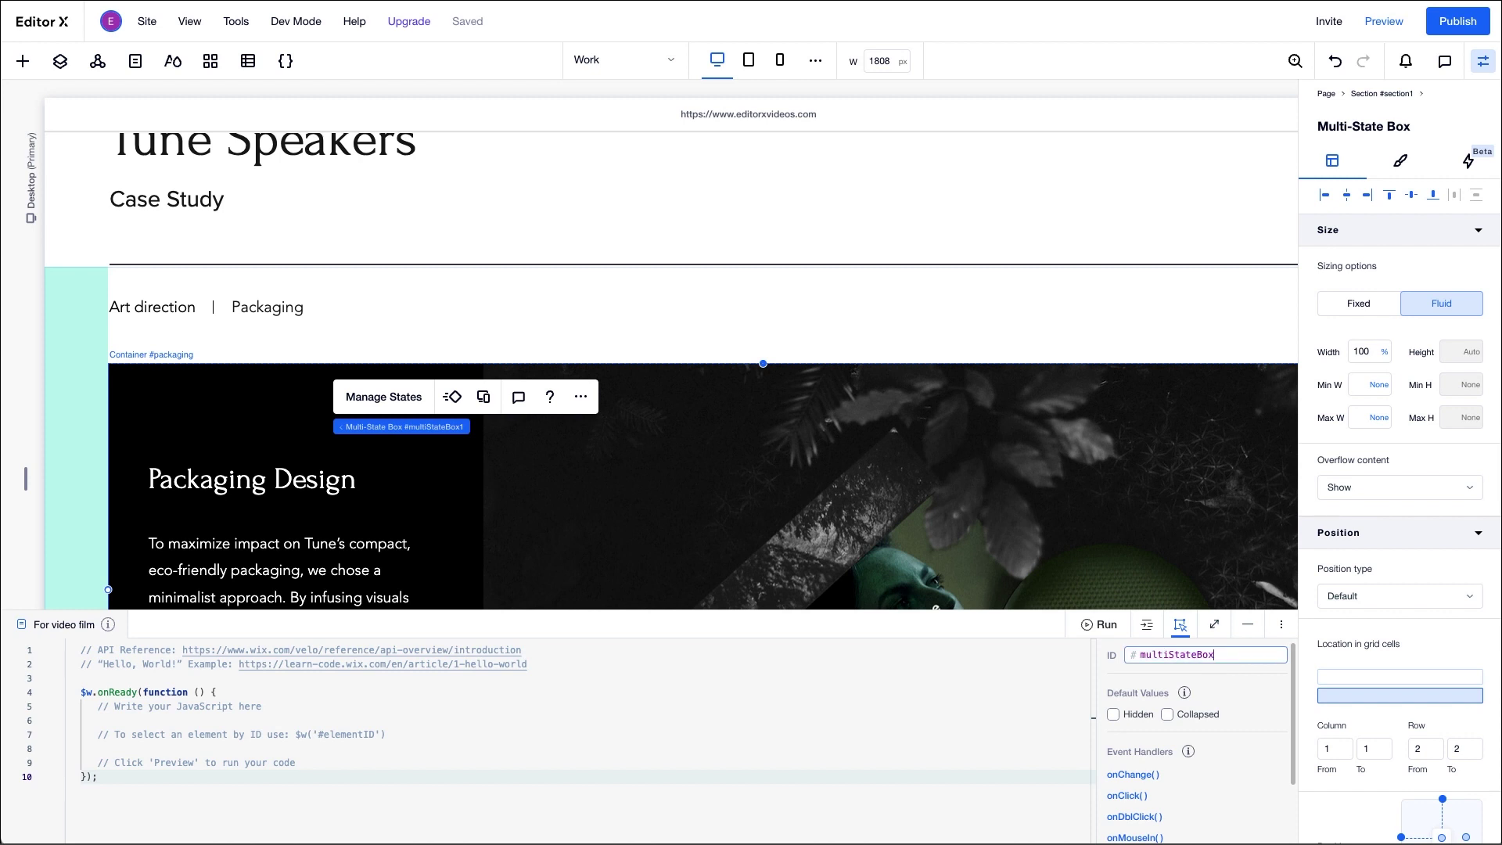
left_click(1481, 62)
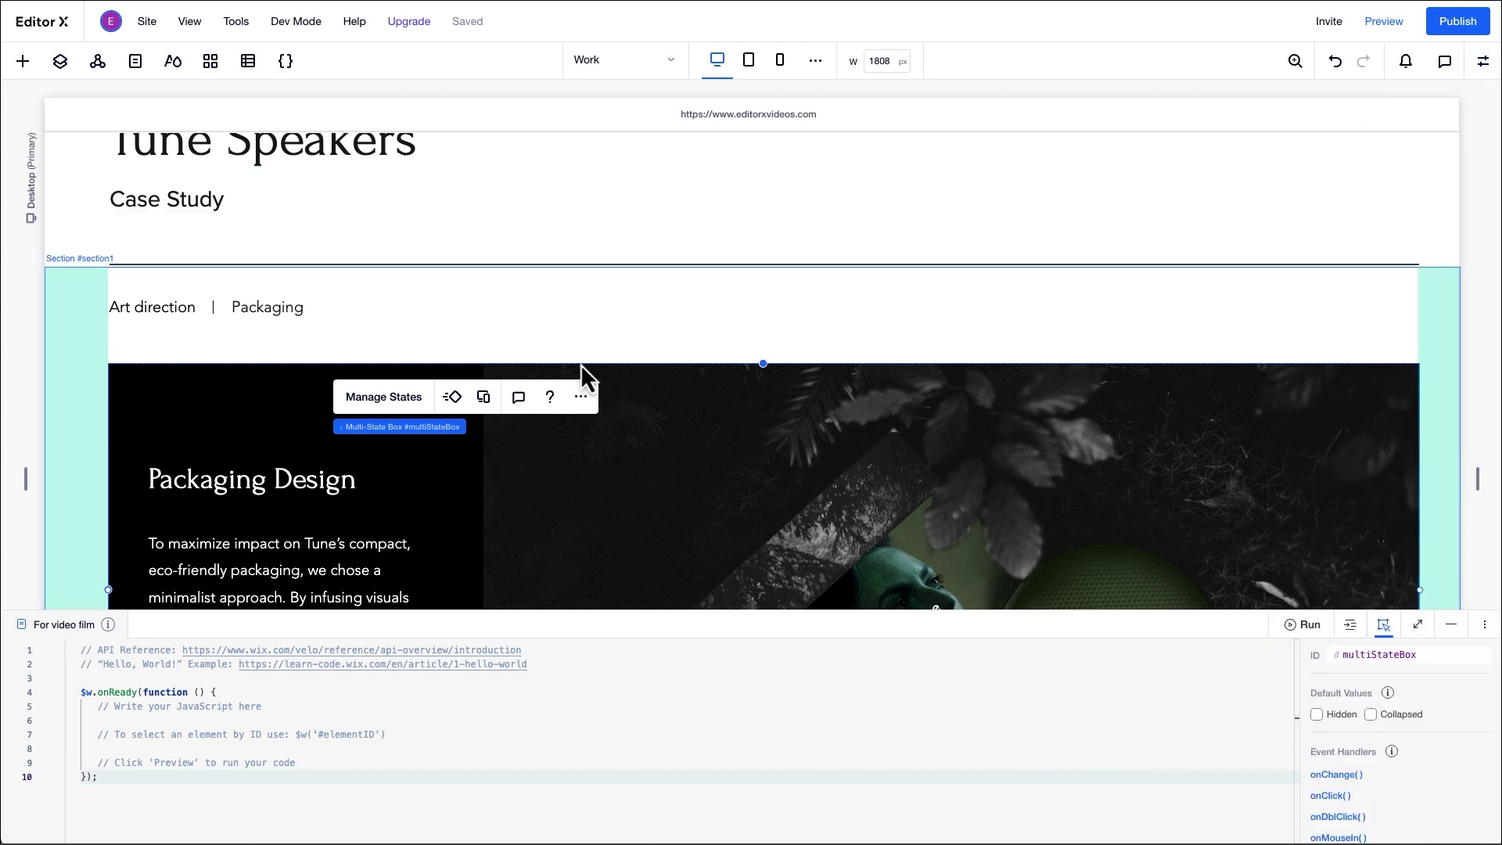
Step: Set the Art direction and Packaging button IDs to artDirectionBtn and packagingBtn
left_click(148, 312)
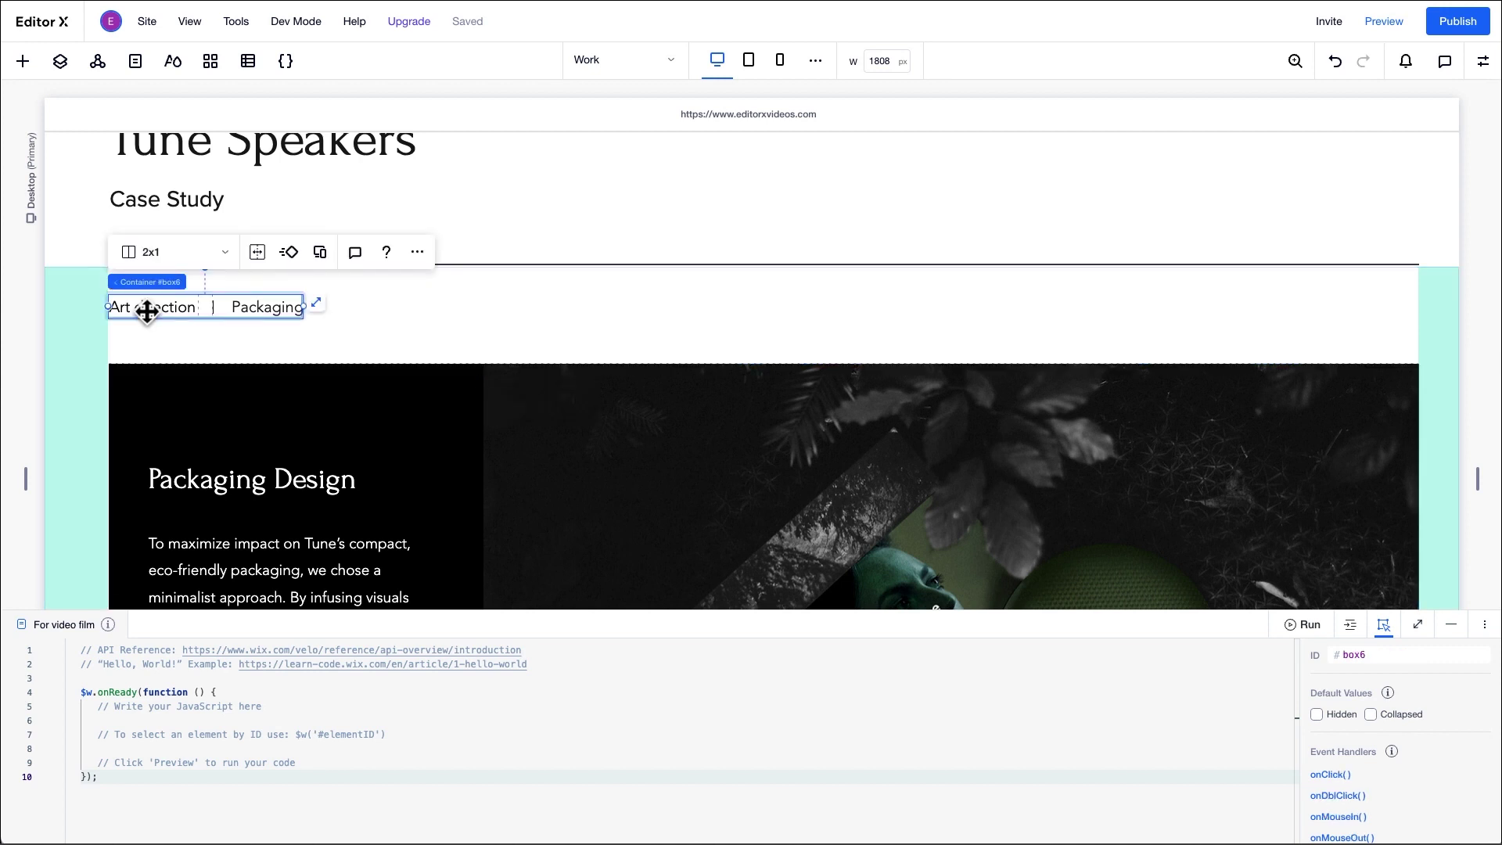
left_click(154, 308)
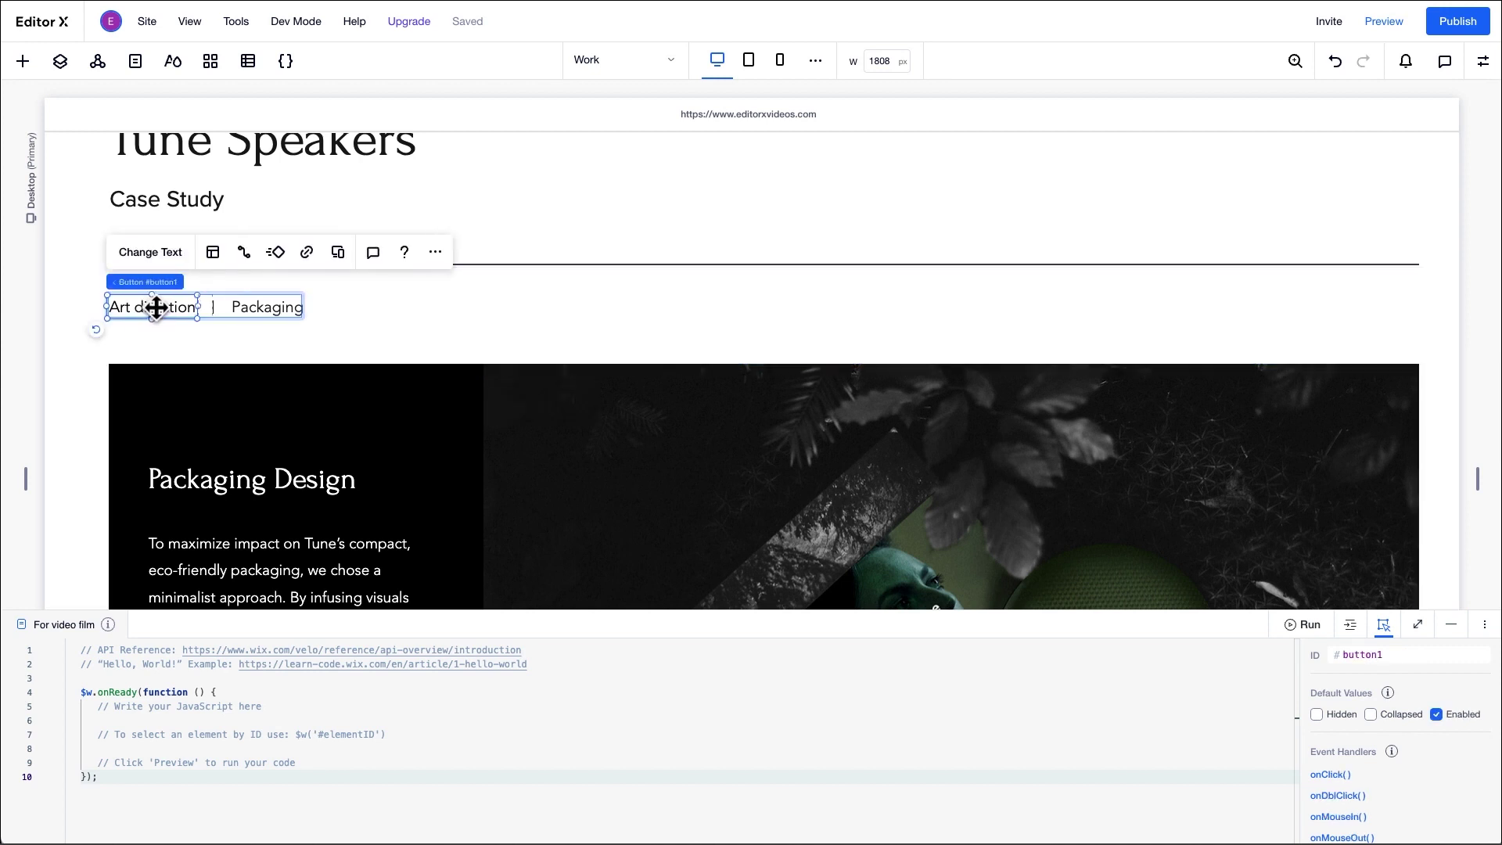
left_click(257, 309)
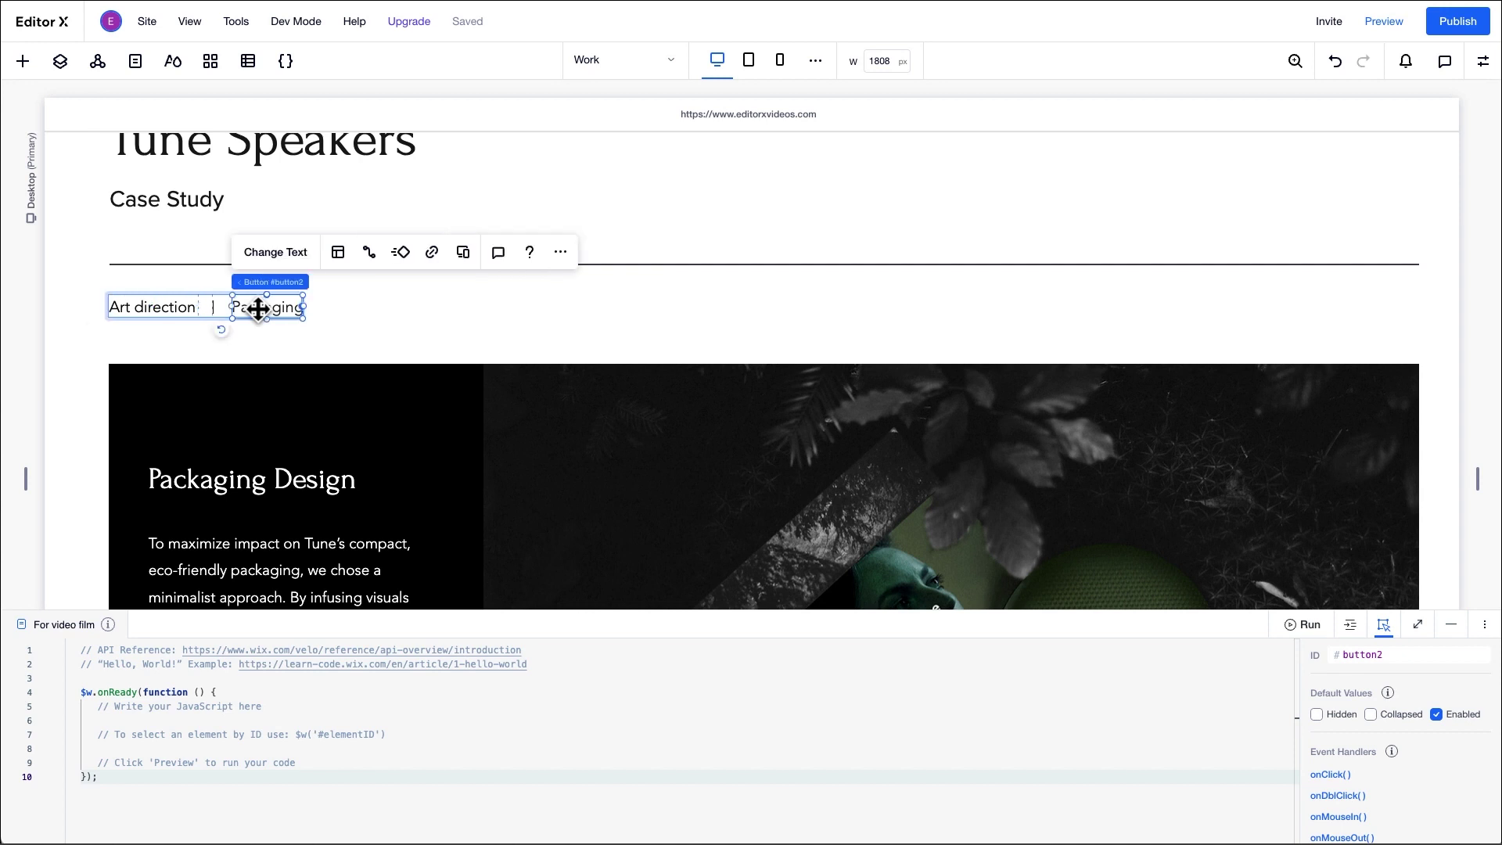
left_click(173, 310)
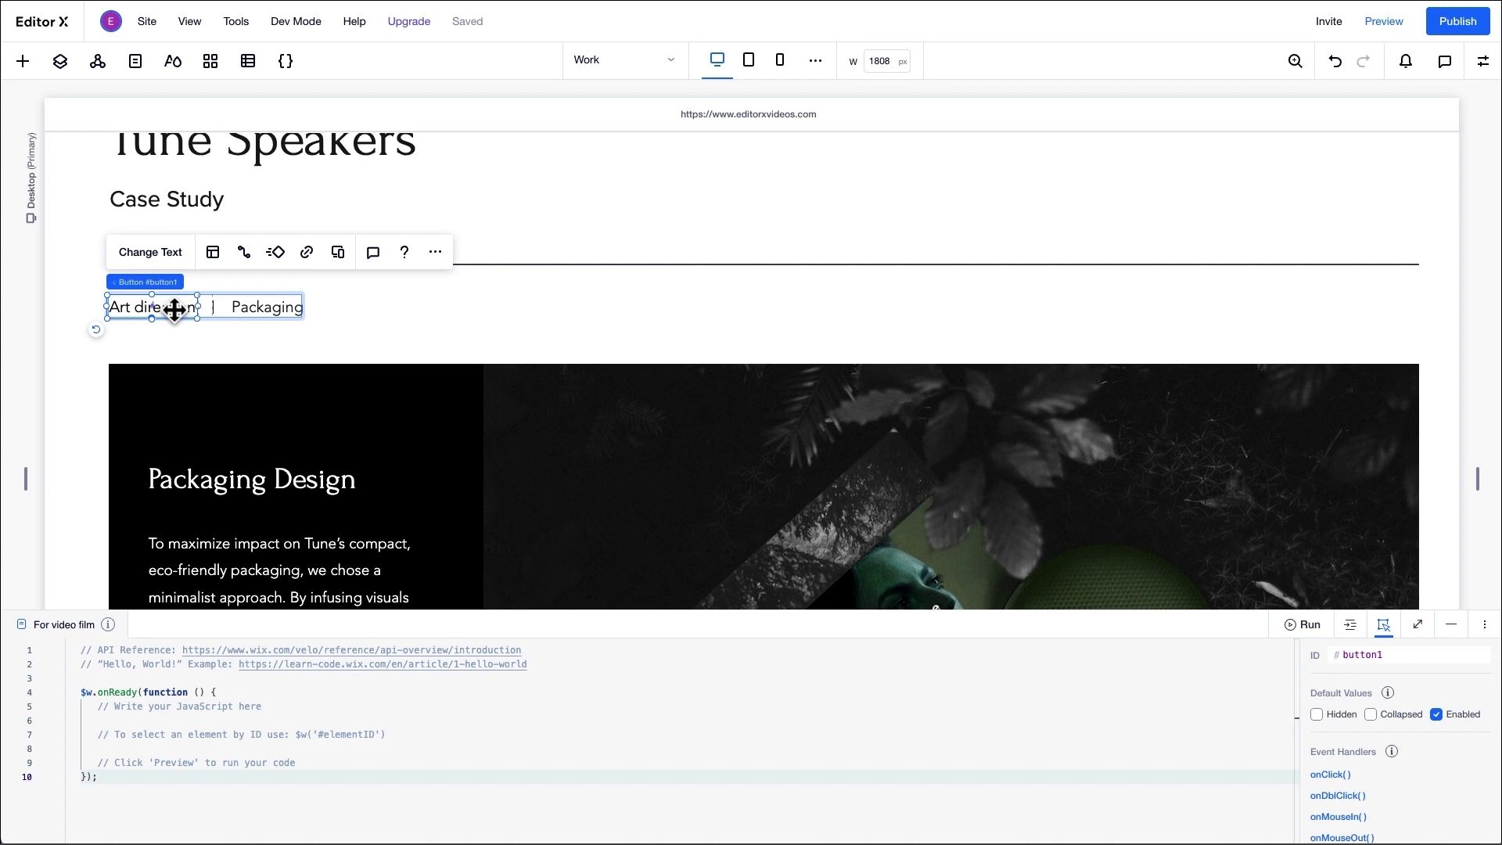
left_click(1356, 666)
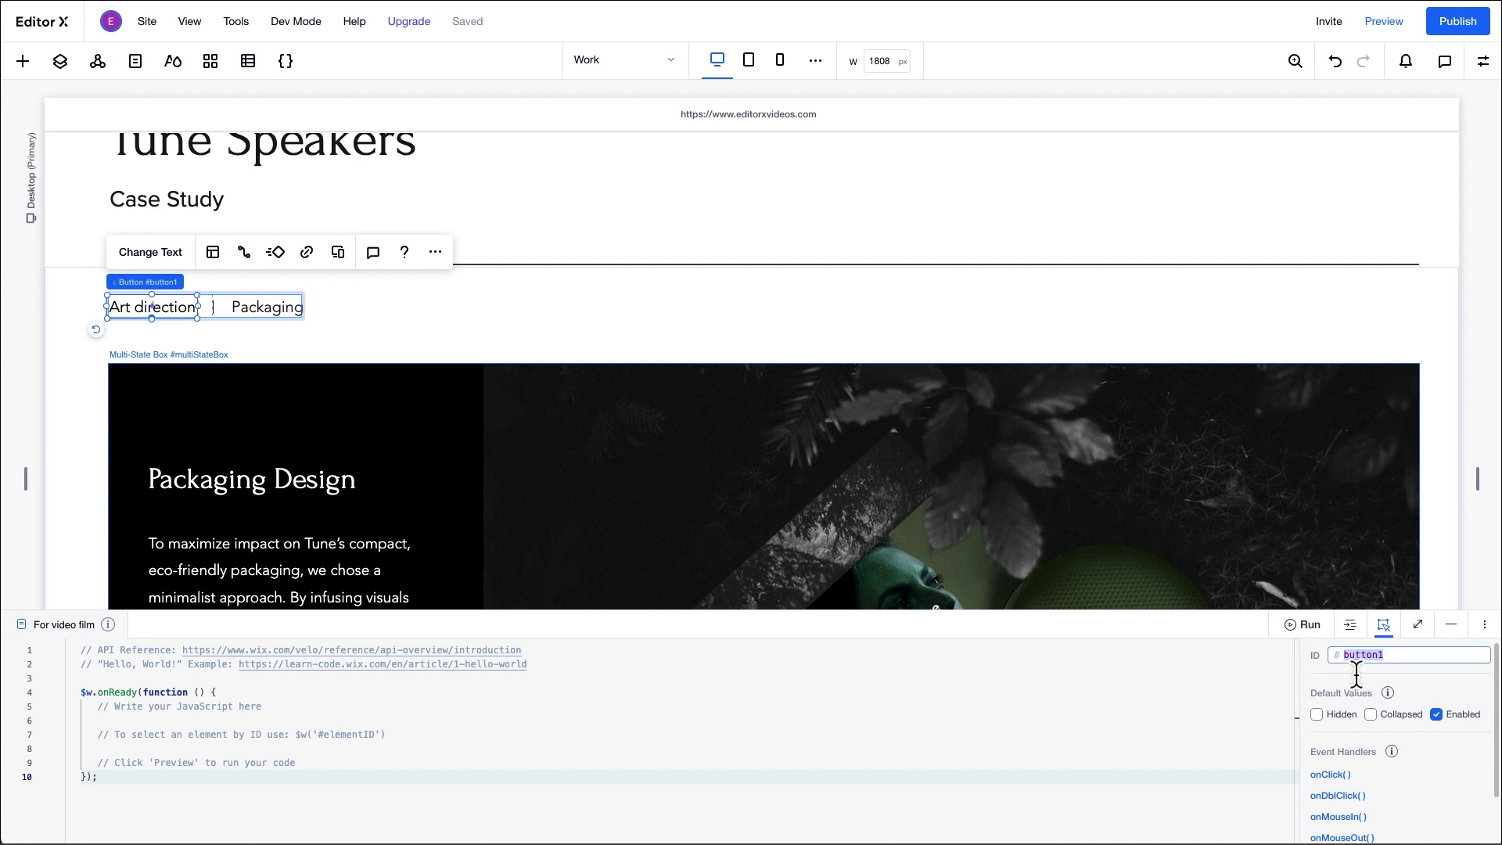
type("artDirectionBtn")
left_click(270, 311)
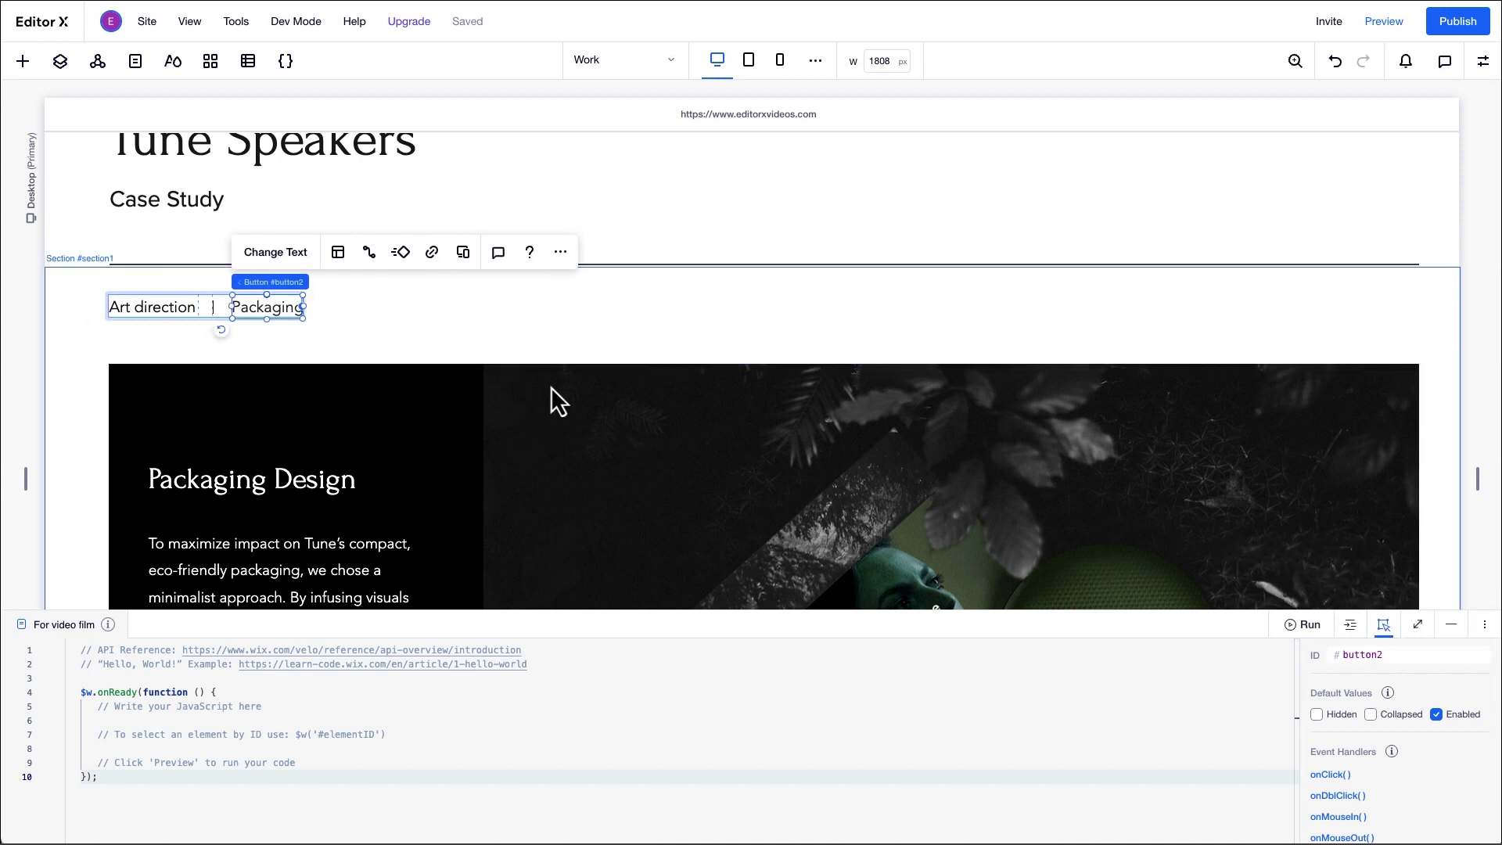
left_click(1380, 655)
type("packagingBt")
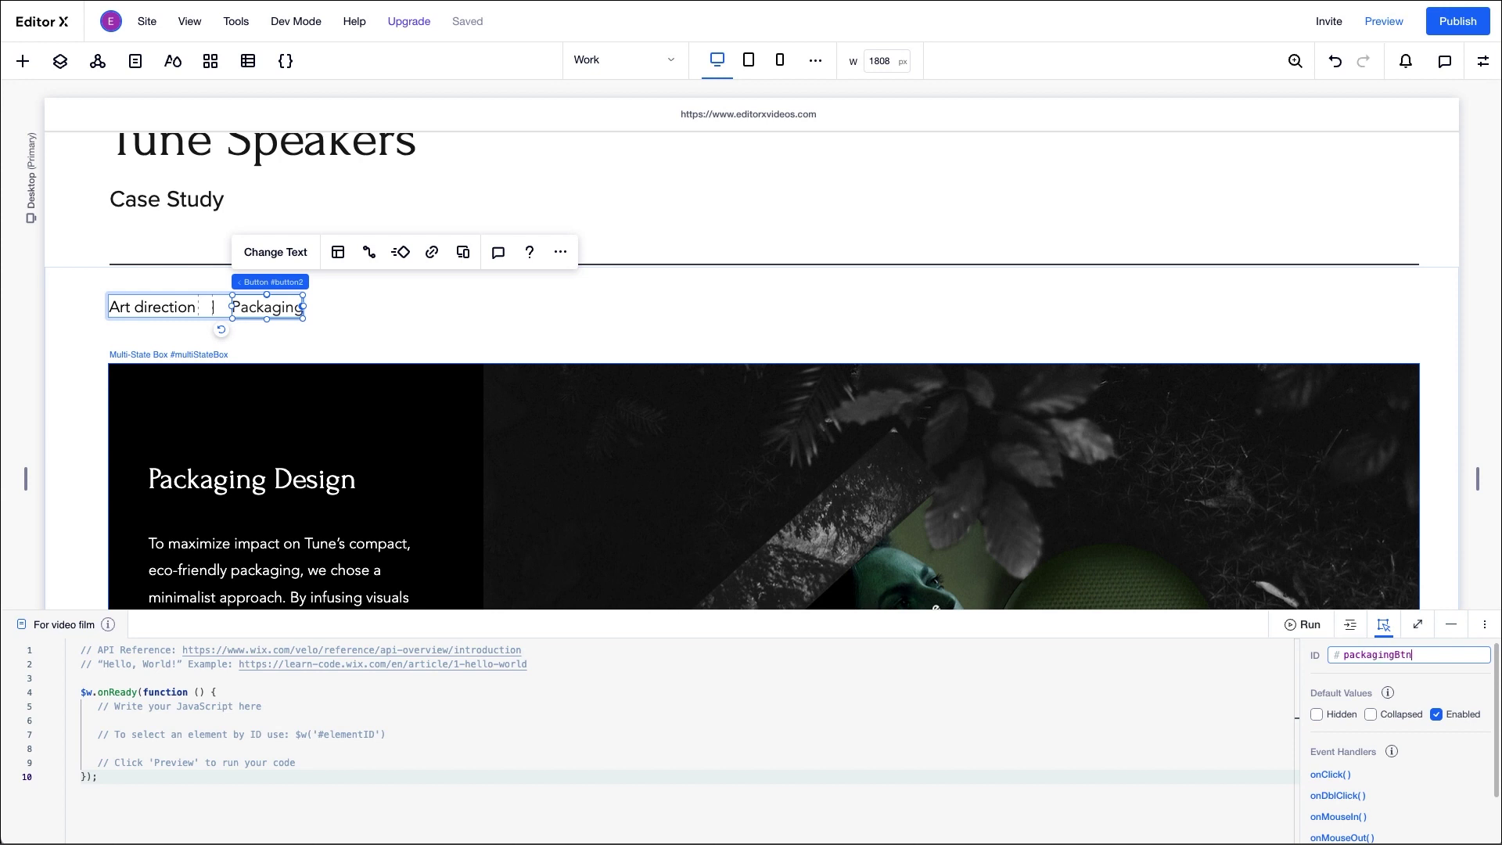
type("n")
key("Return")
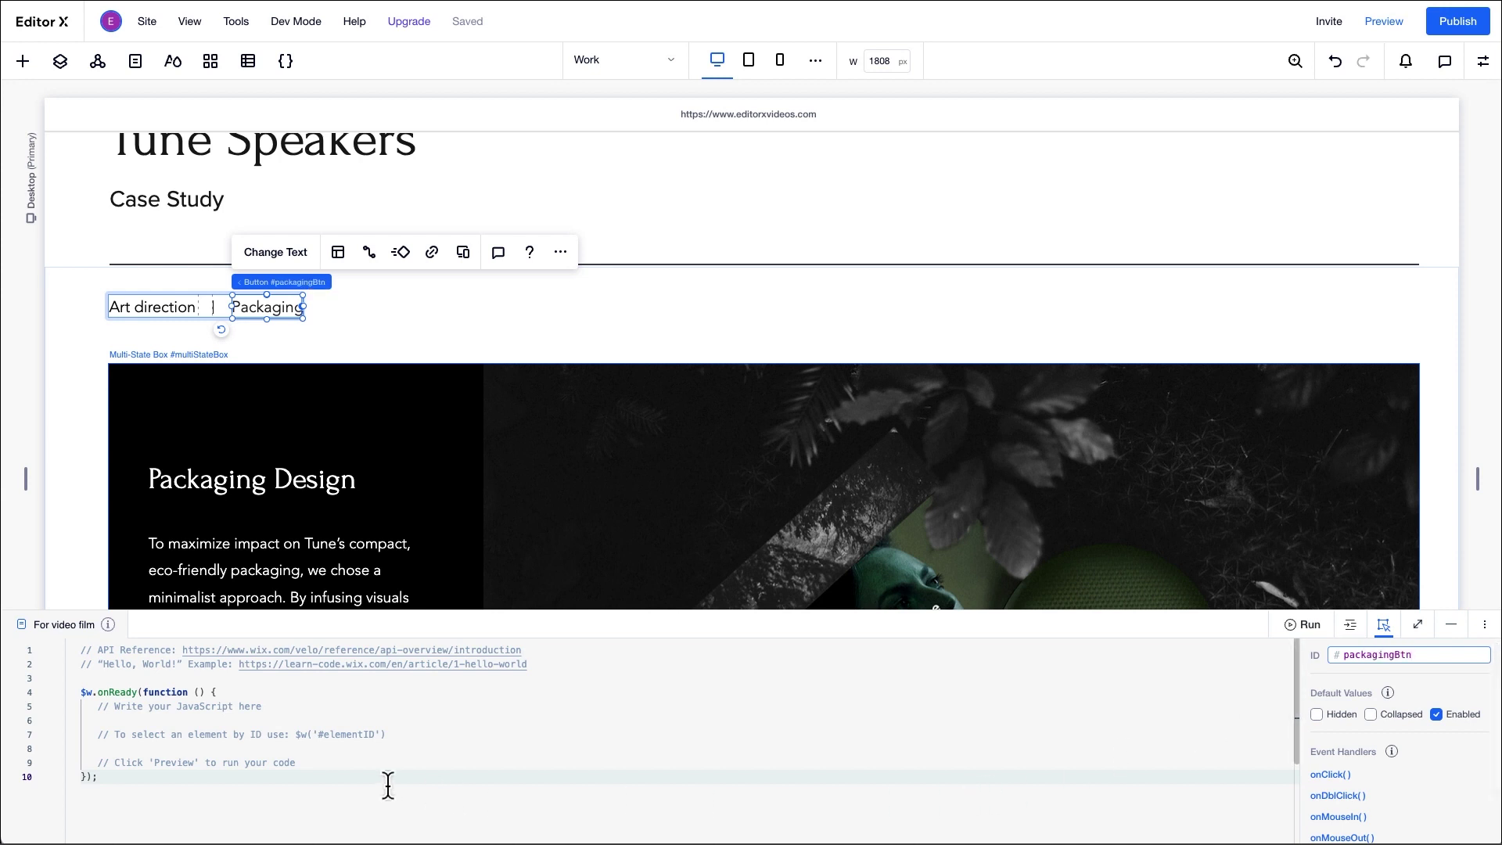
Step: Replace the onReady placeholder comments with two pasted onClick handlers calling changeState for packaging and artDirection
left_click_drag(81, 719, 279, 778)
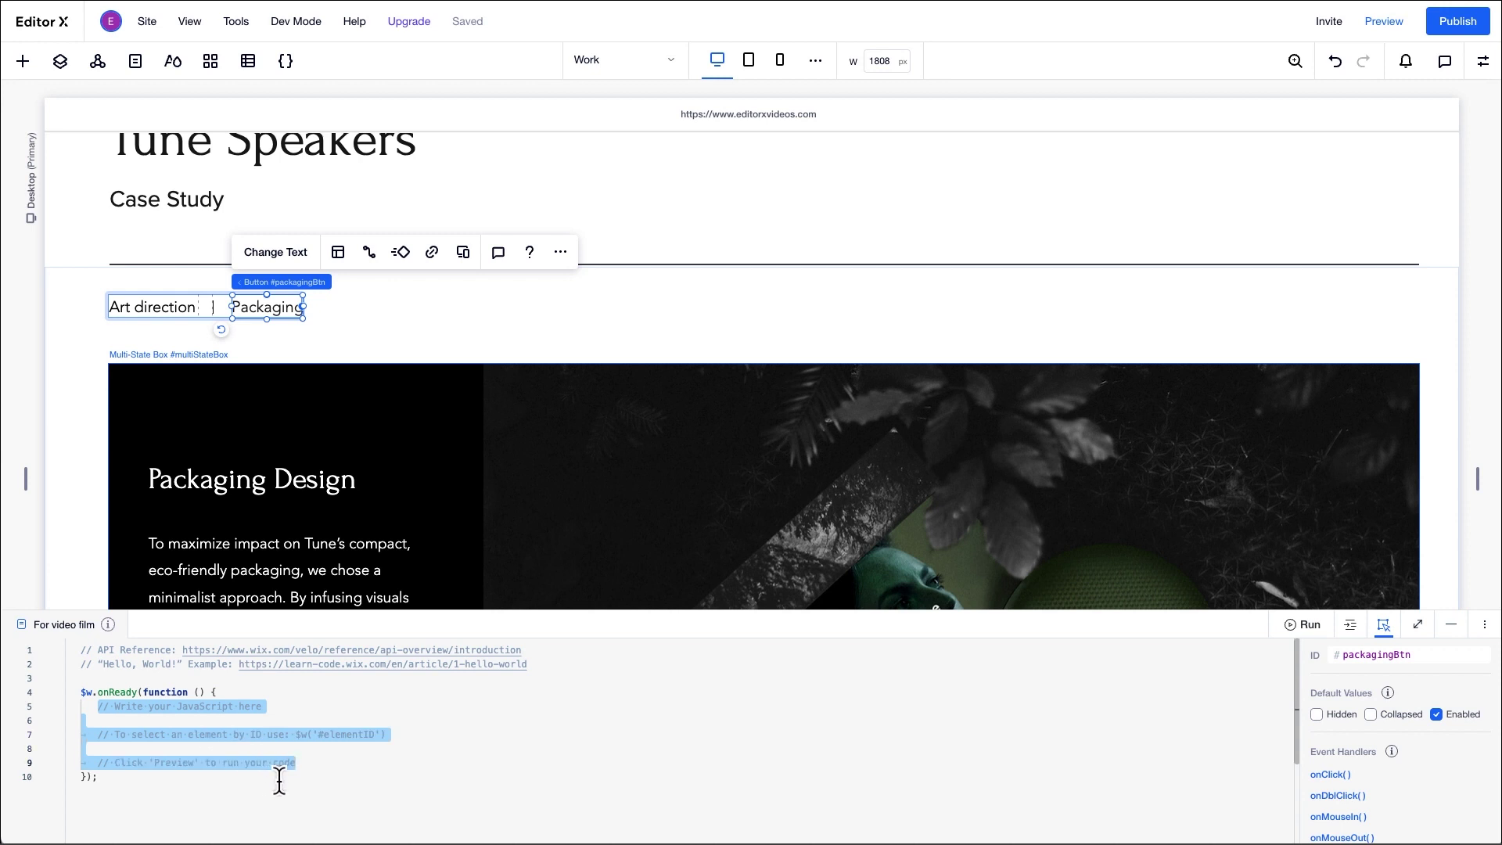
key("BackSpace")
type("$w('#packagingBtn').onClick(() => {   $w('#multiStateBox').changeState(\"packaging\"); });  $w('#artDirectionBtn').onClick(() => {   $w('#multiStateBox').changeState(\"artDirection\"); });")
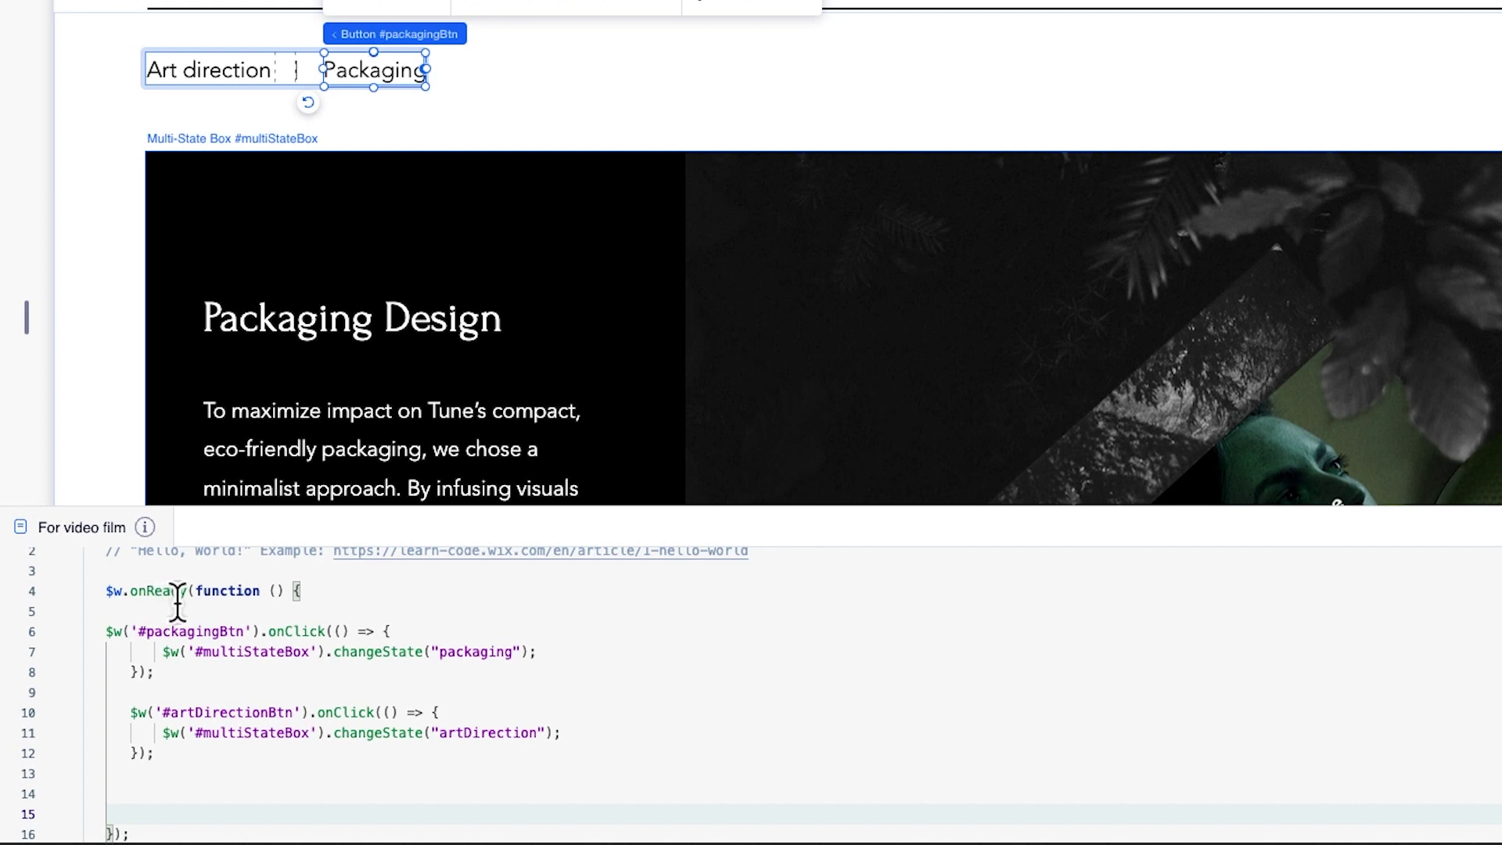
left_click(107, 591)
left_click_drag(85, 613, 275, 617)
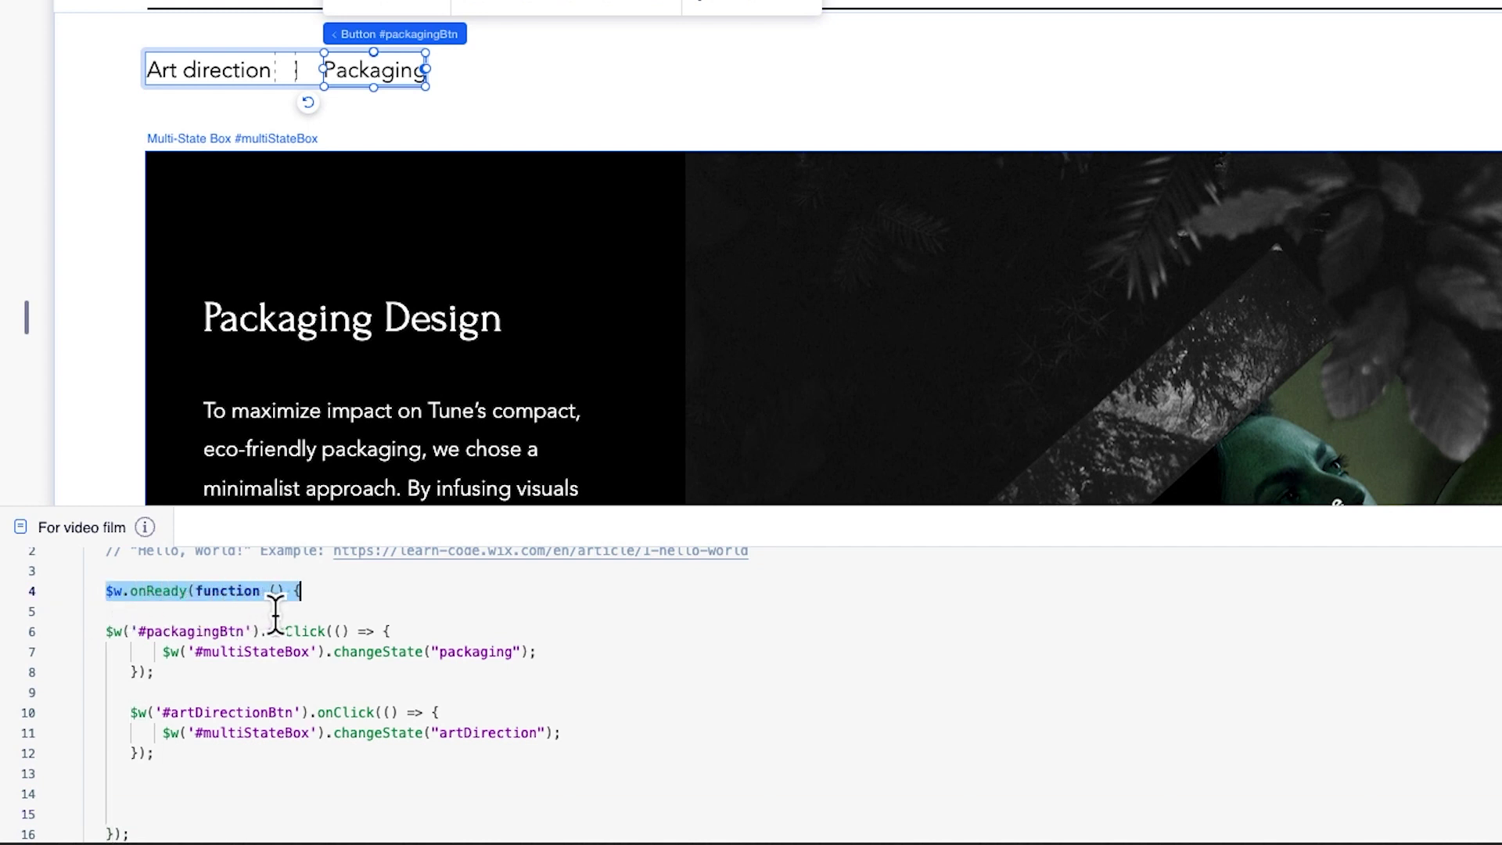
scroll(275, 614, "down", 1)
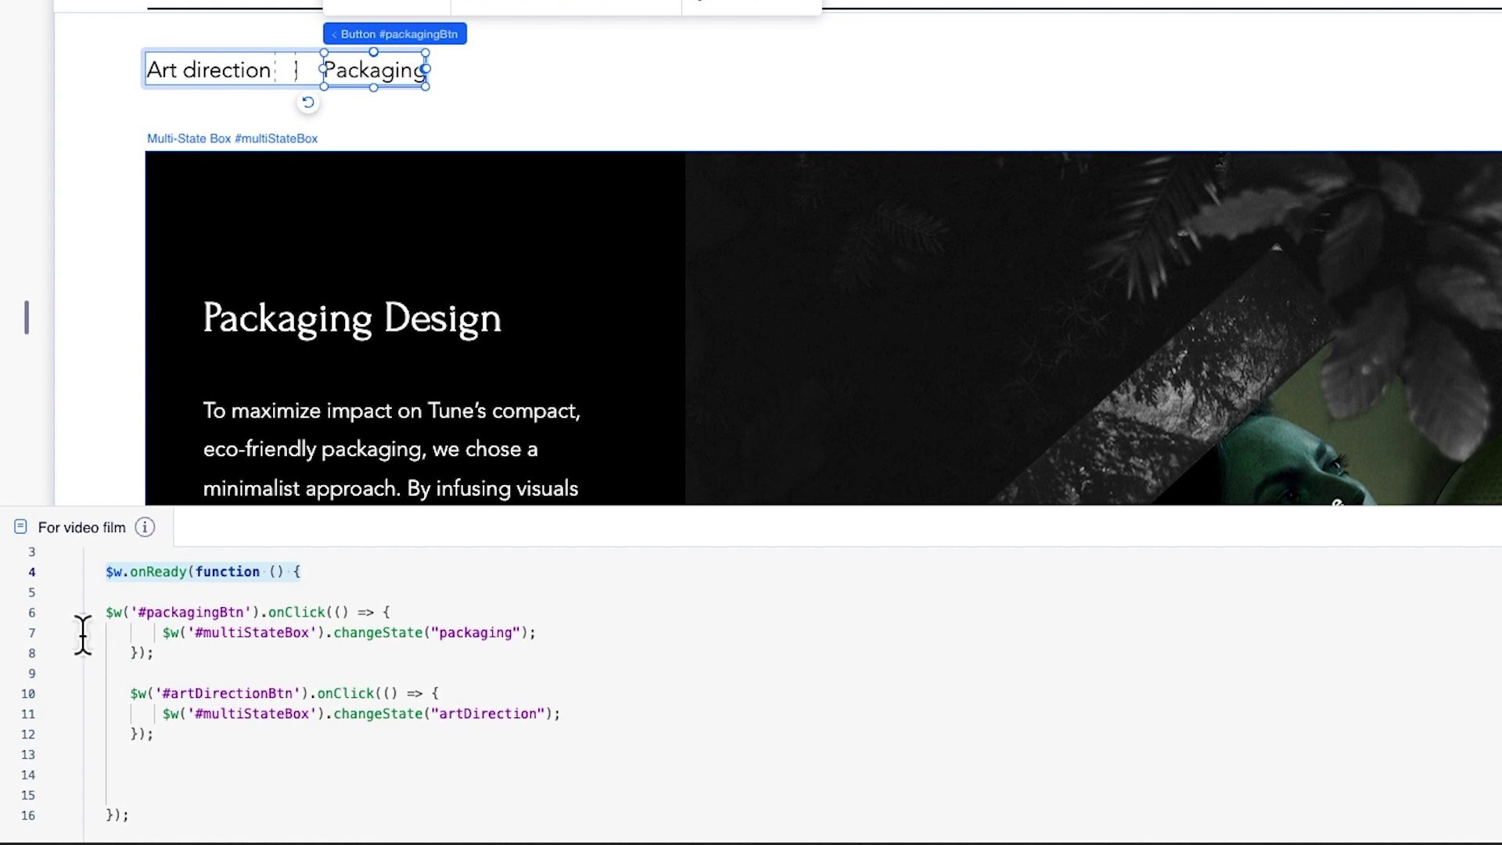
left_click_drag(83, 612, 148, 657)
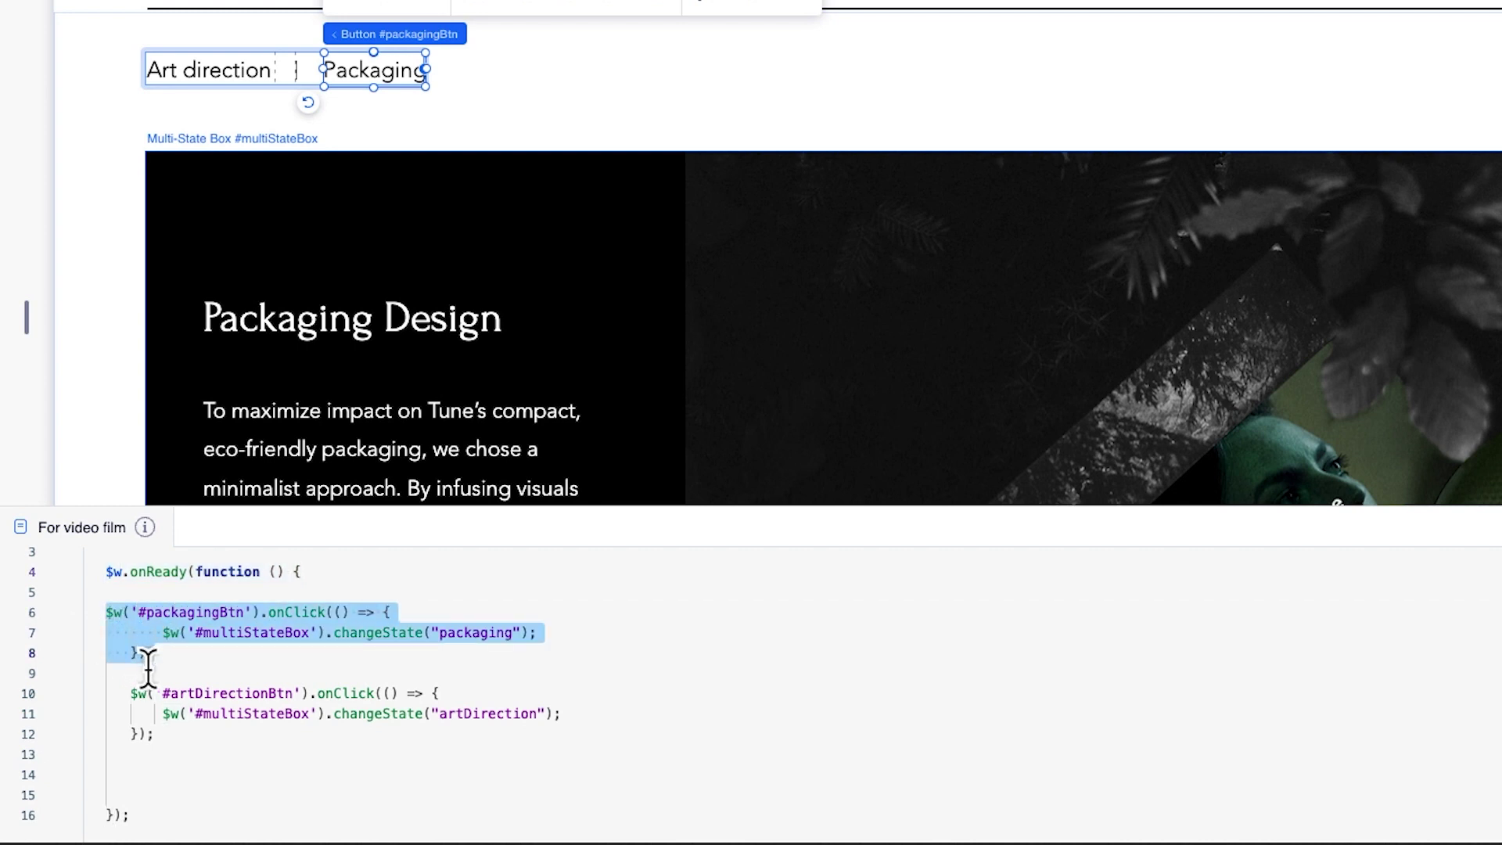
left_click_drag(130, 694, 140, 752)
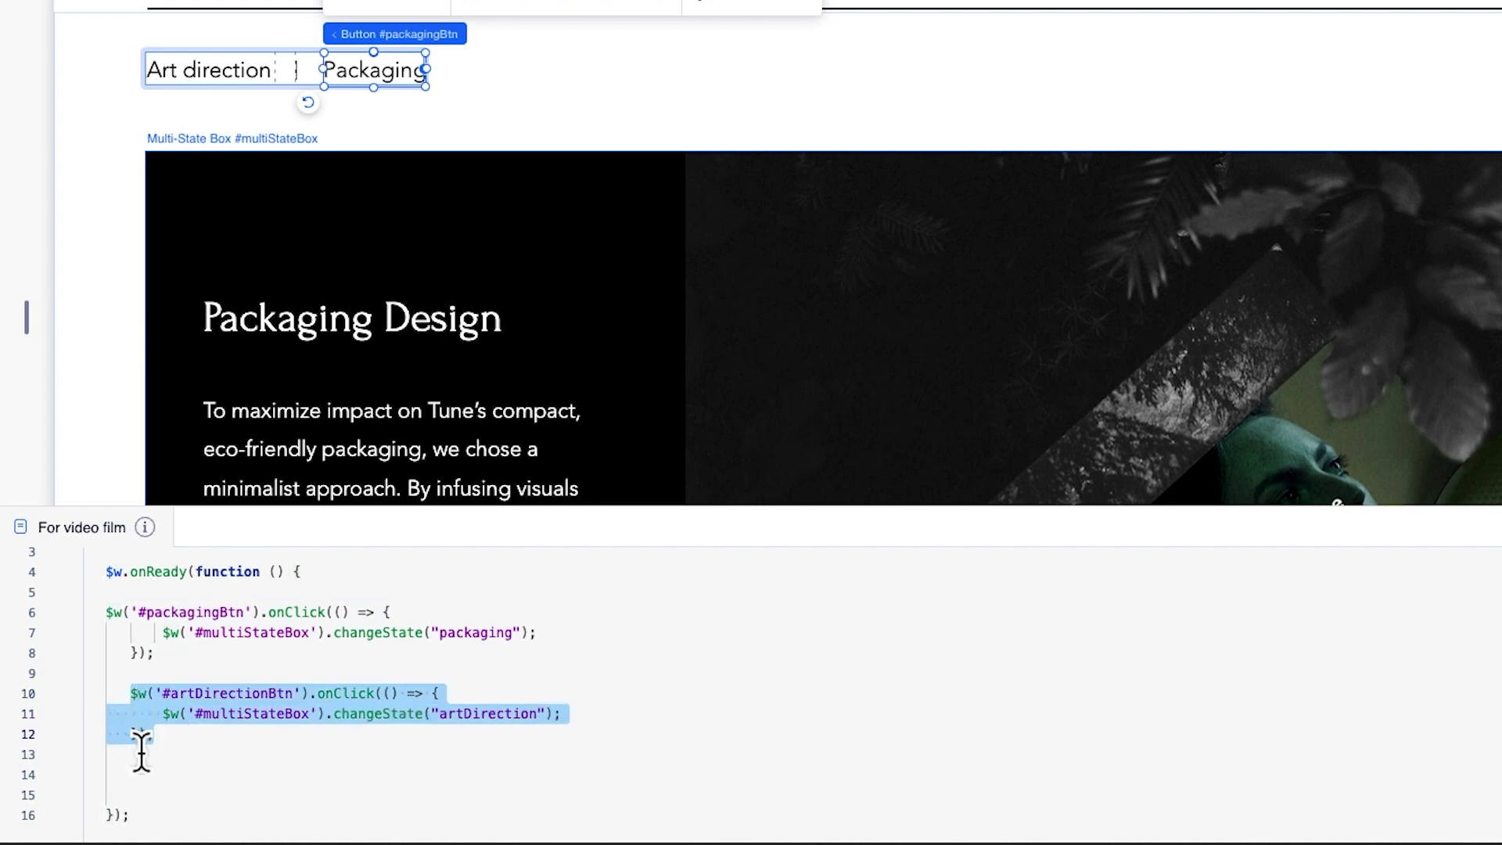
left_click(83, 619)
left_click_drag(106, 612, 394, 625)
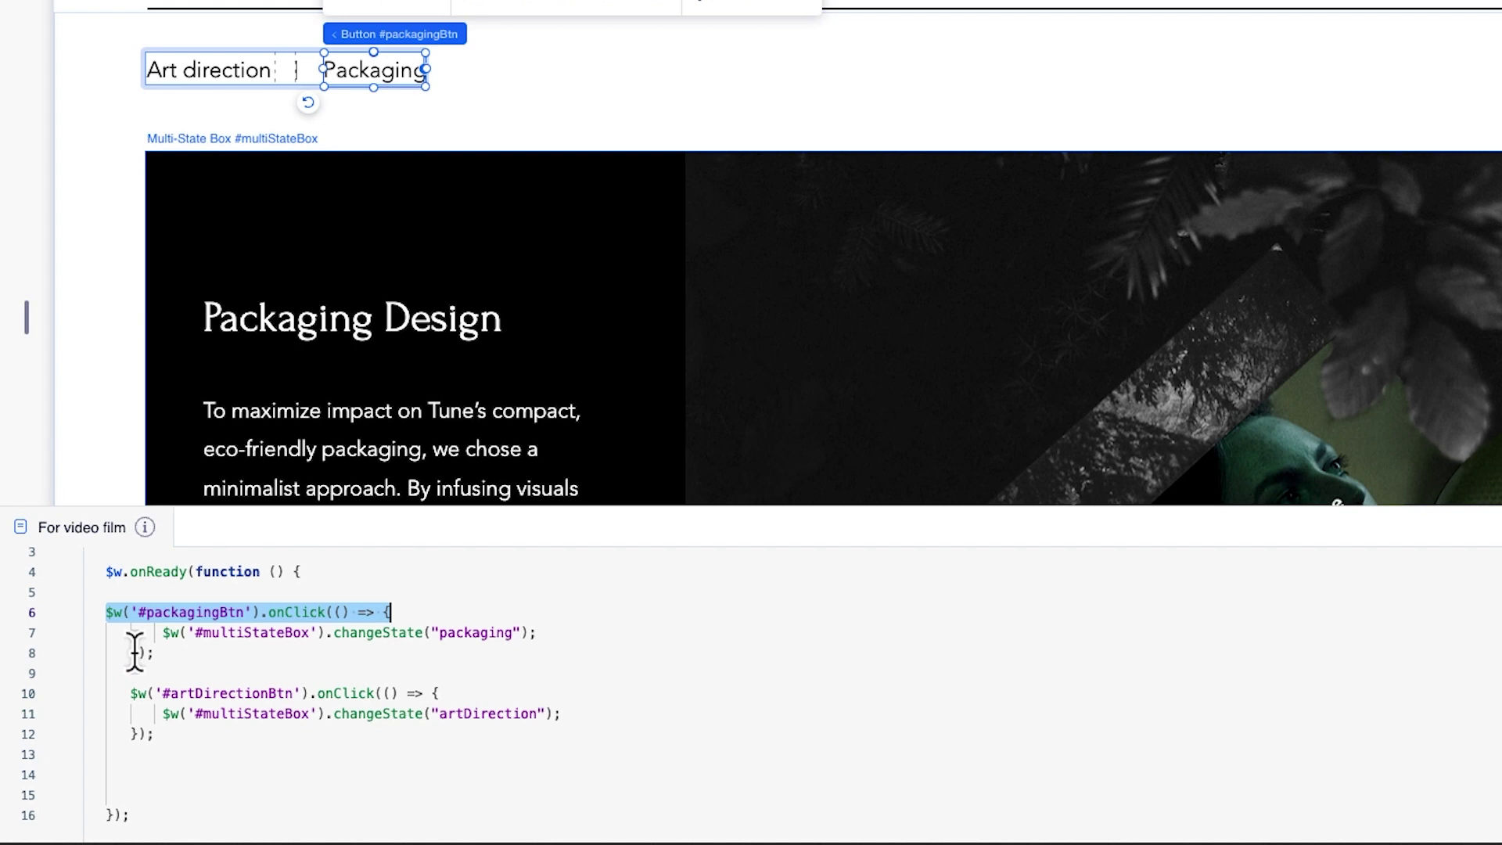
left_click_drag(135, 652, 518, 661)
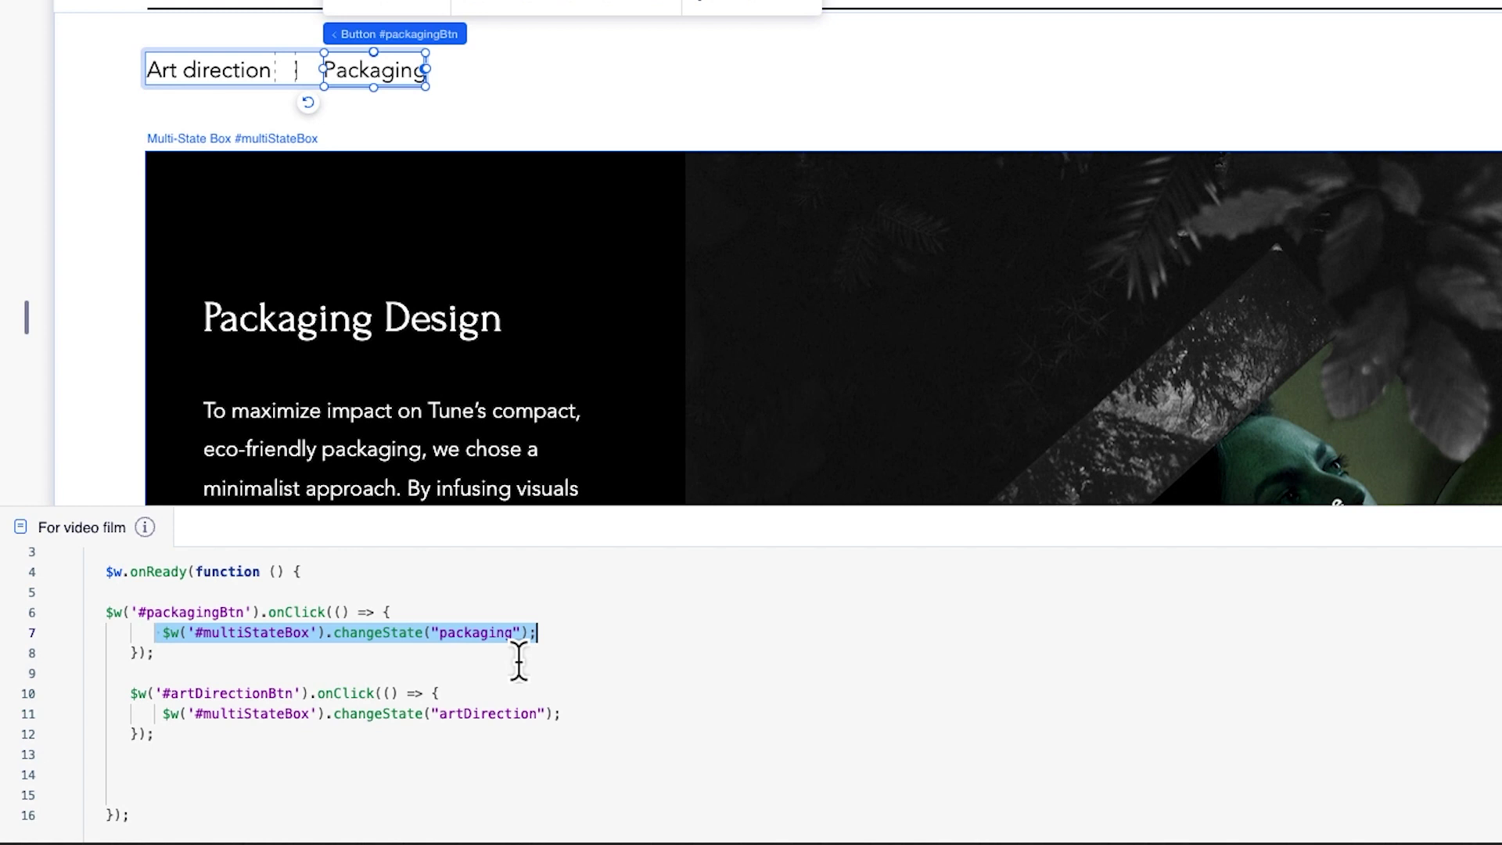
left_click(104, 702)
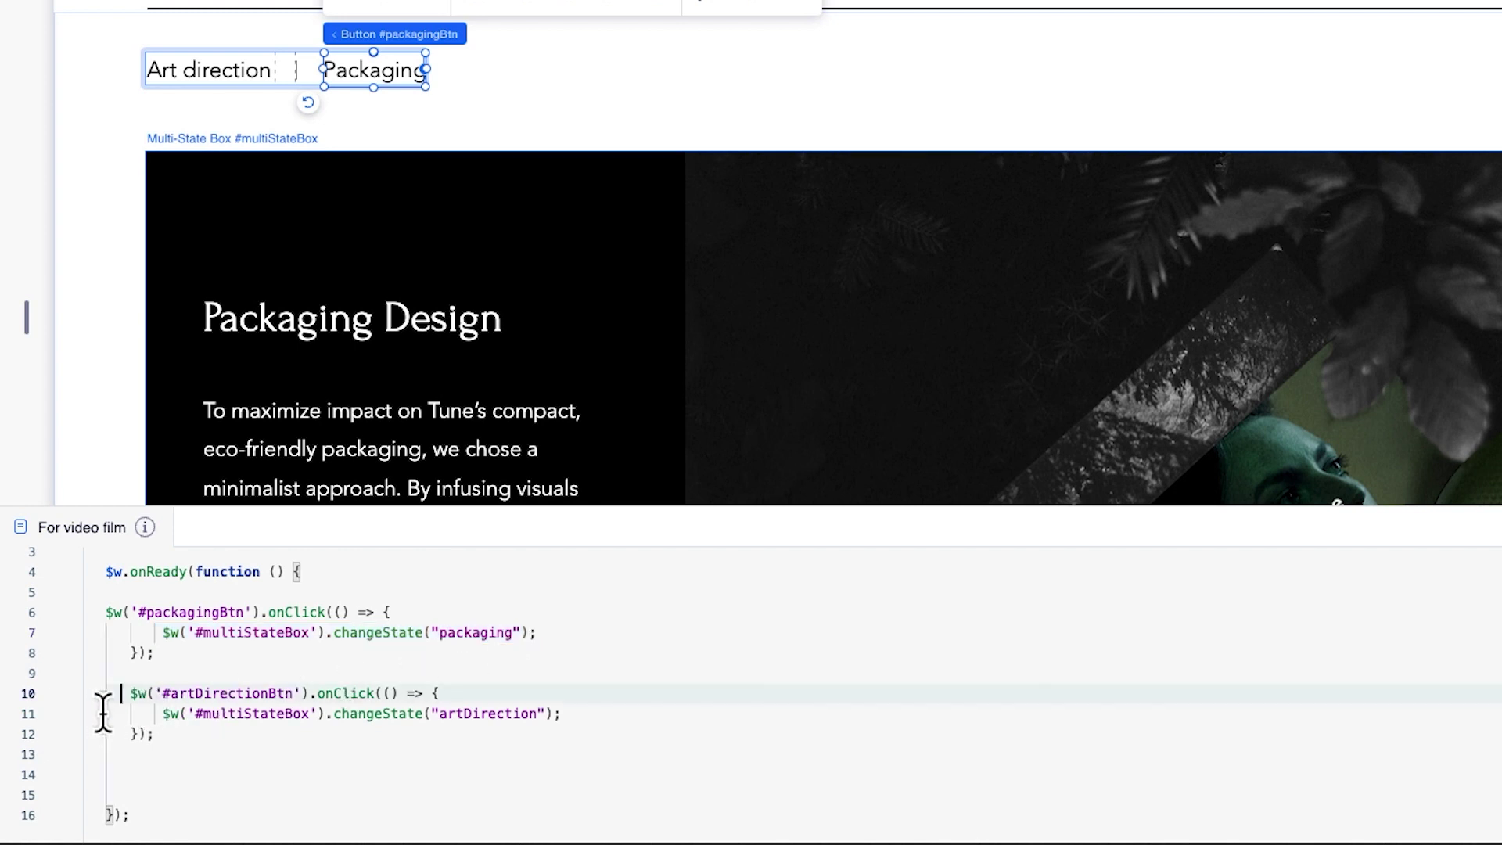
left_click_drag(103, 712, 147, 757)
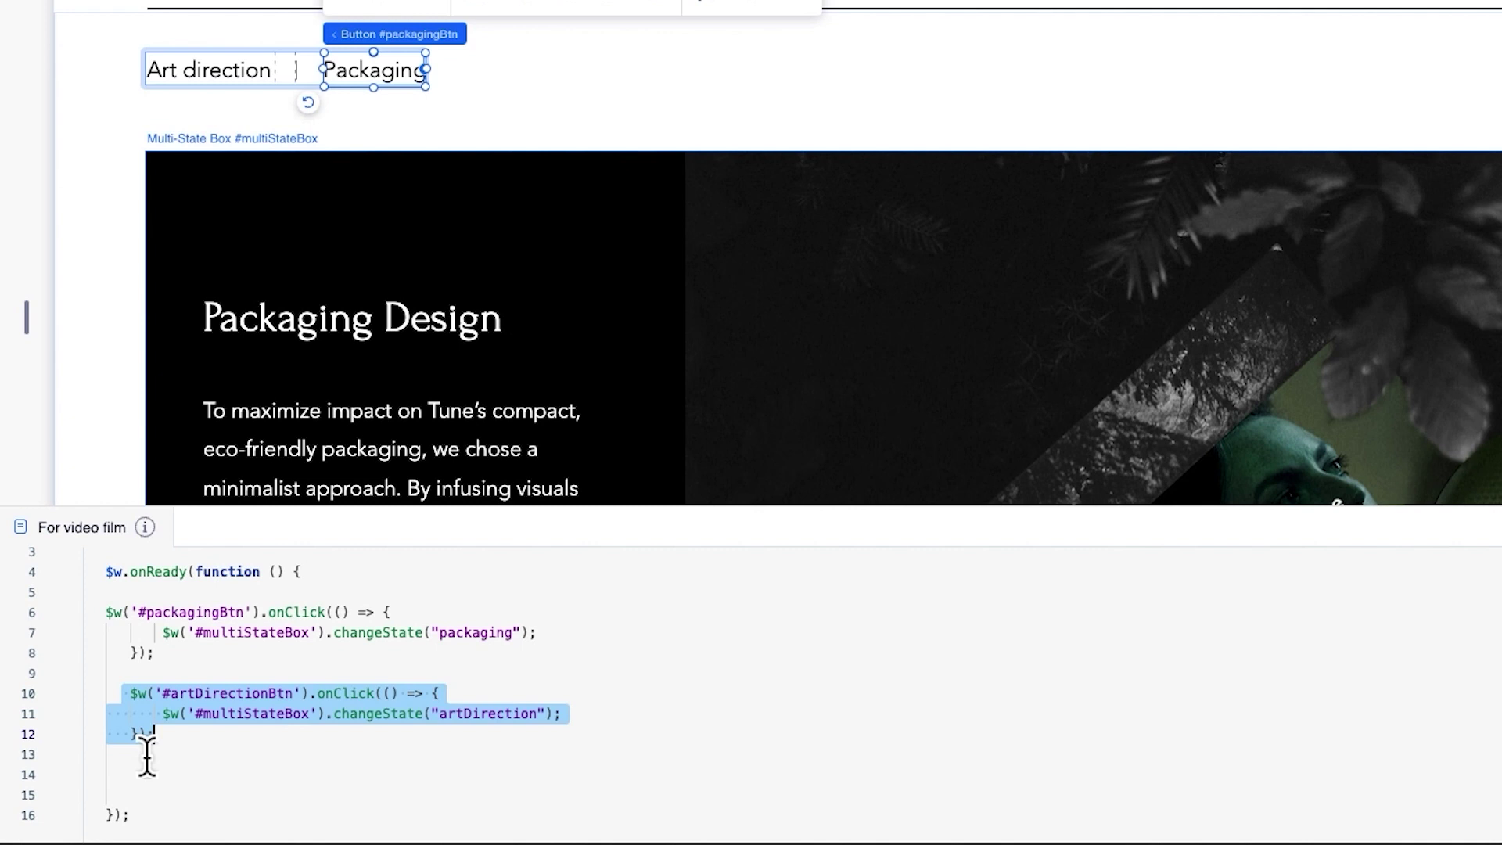
key("Right")
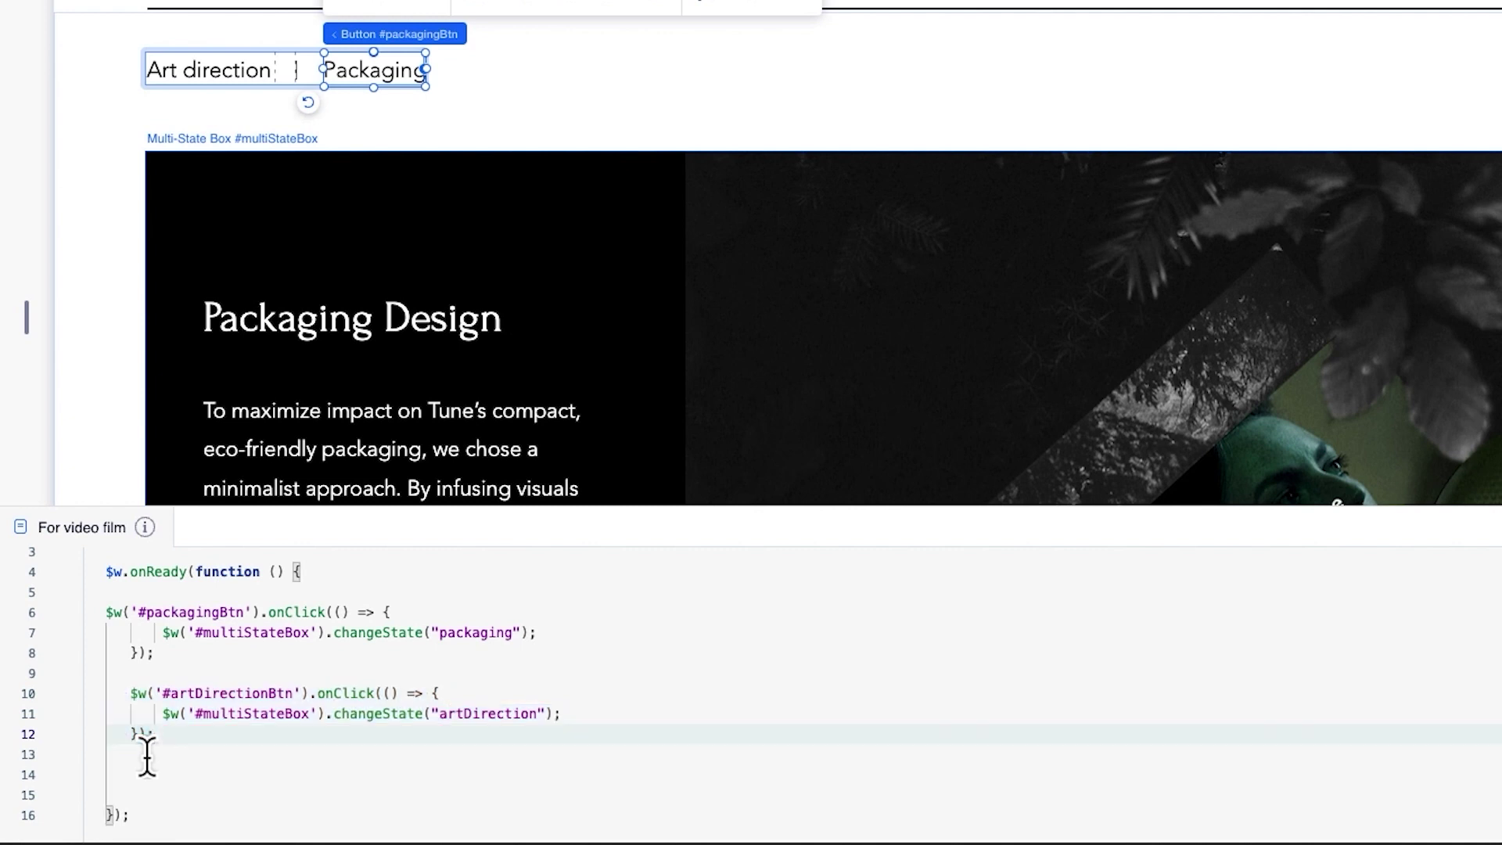
left_click(171, 612)
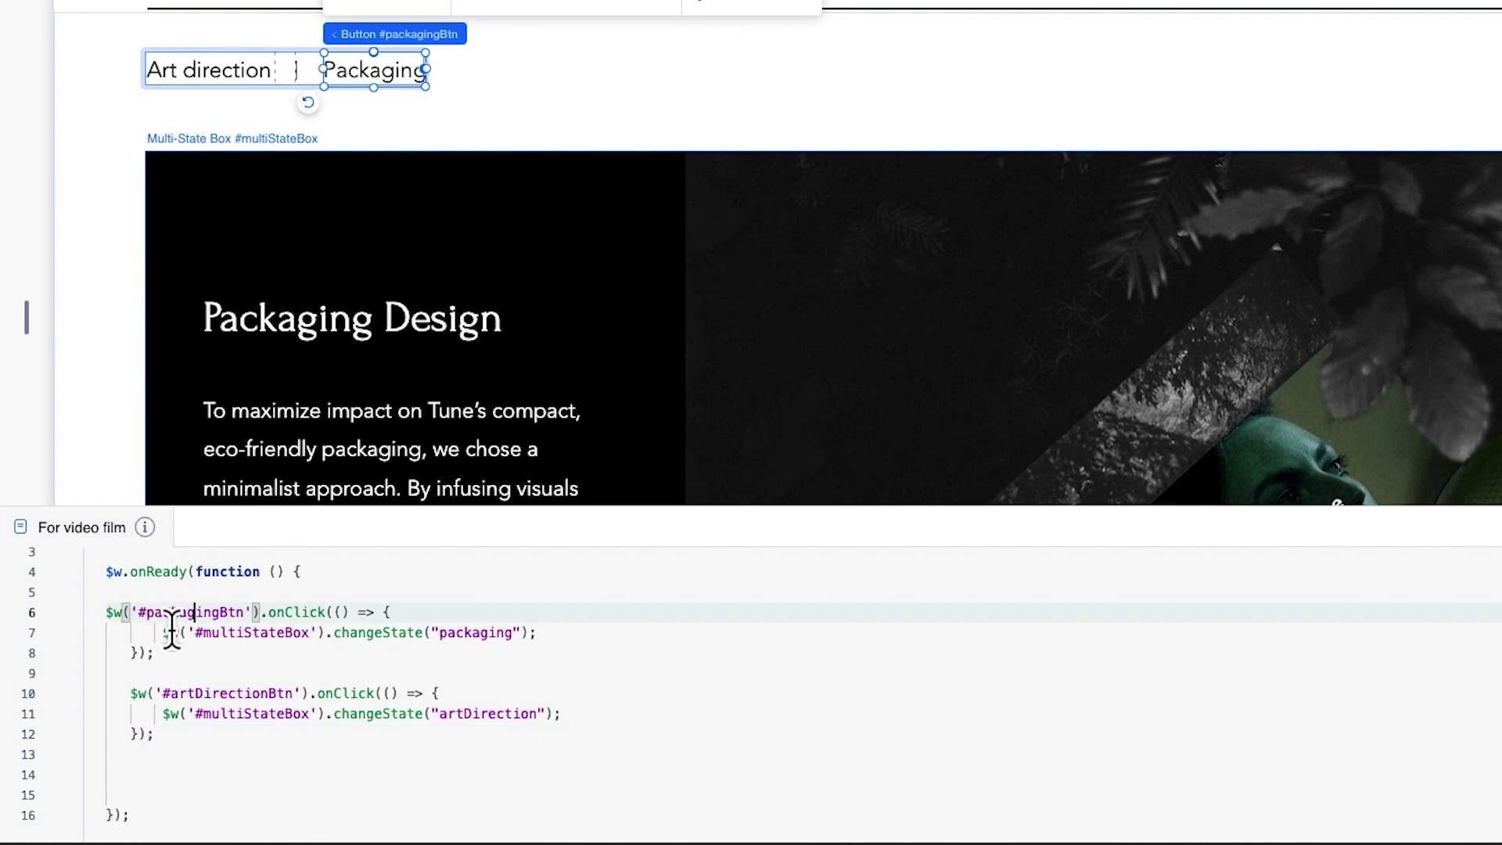
left_click(208, 638)
left_click(435, 637)
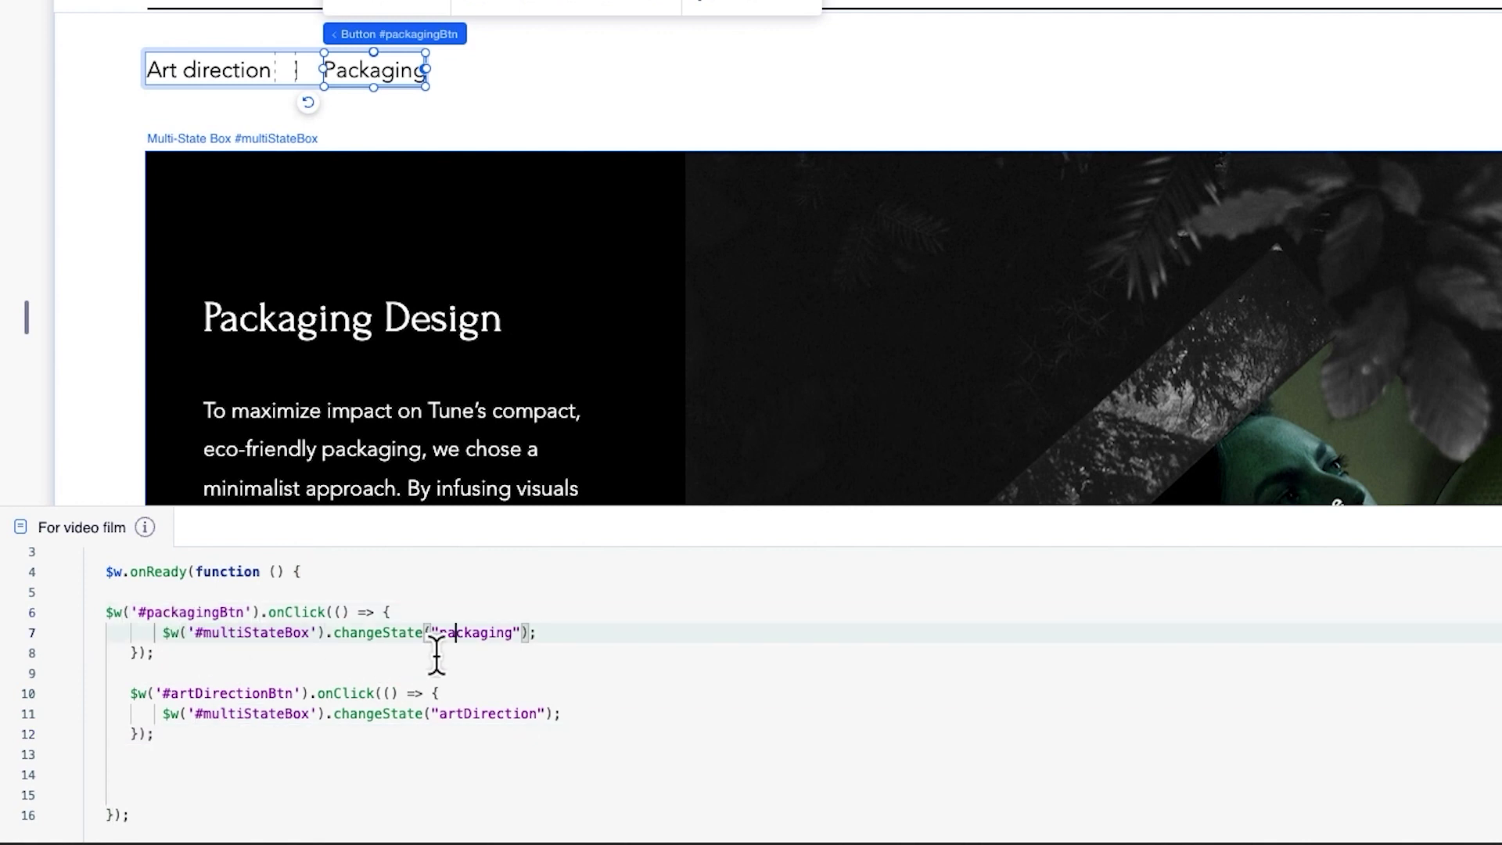
left_click(240, 695)
left_click(292, 713)
left_click(443, 714)
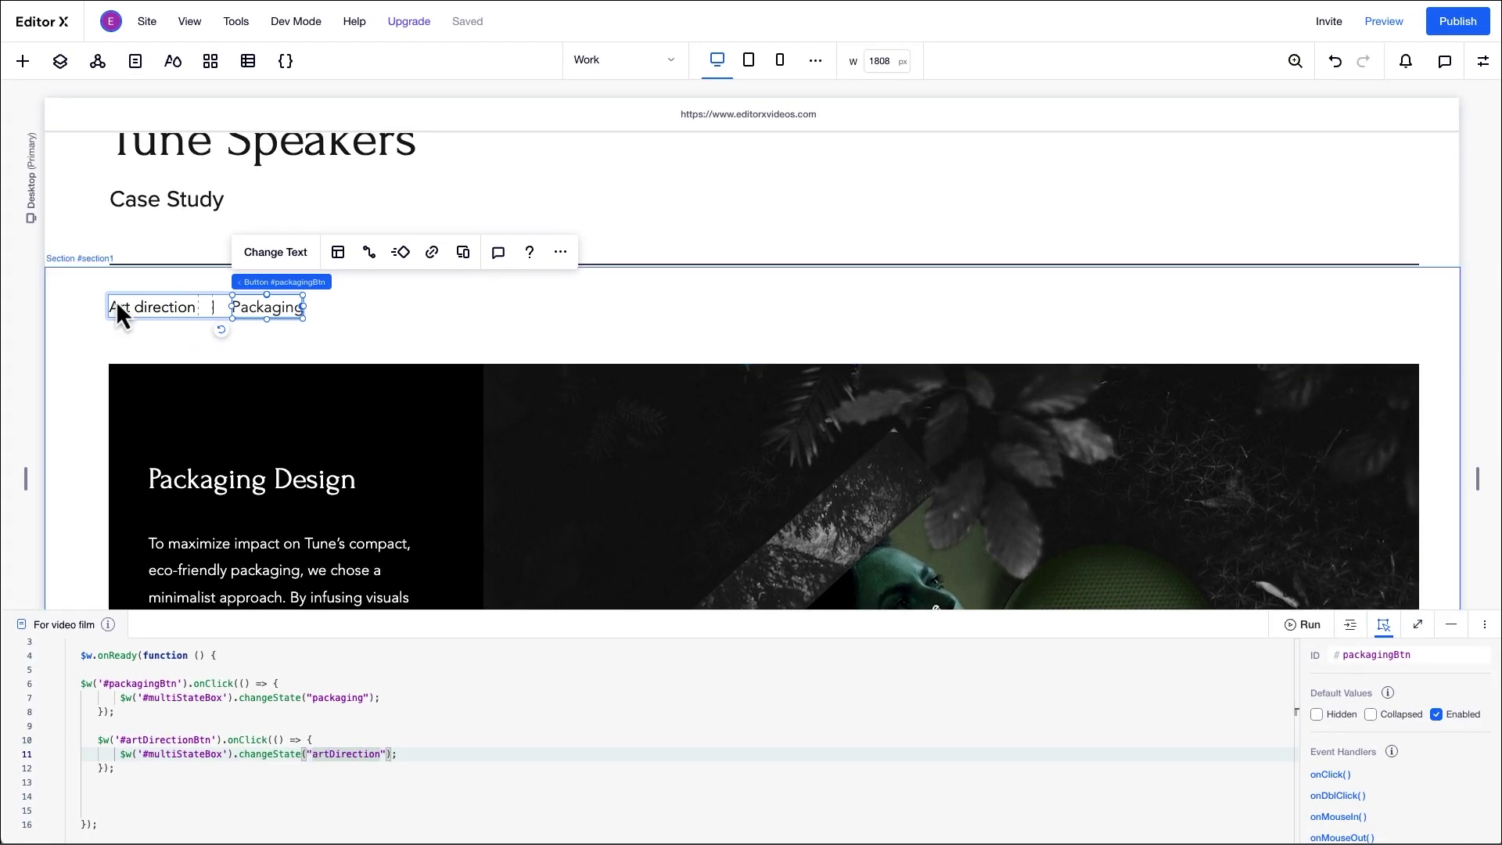
Step: Confirm the #packaging state's ID in Layers matches changeState("packaging") in the code, then preview the site
left_click(60, 61)
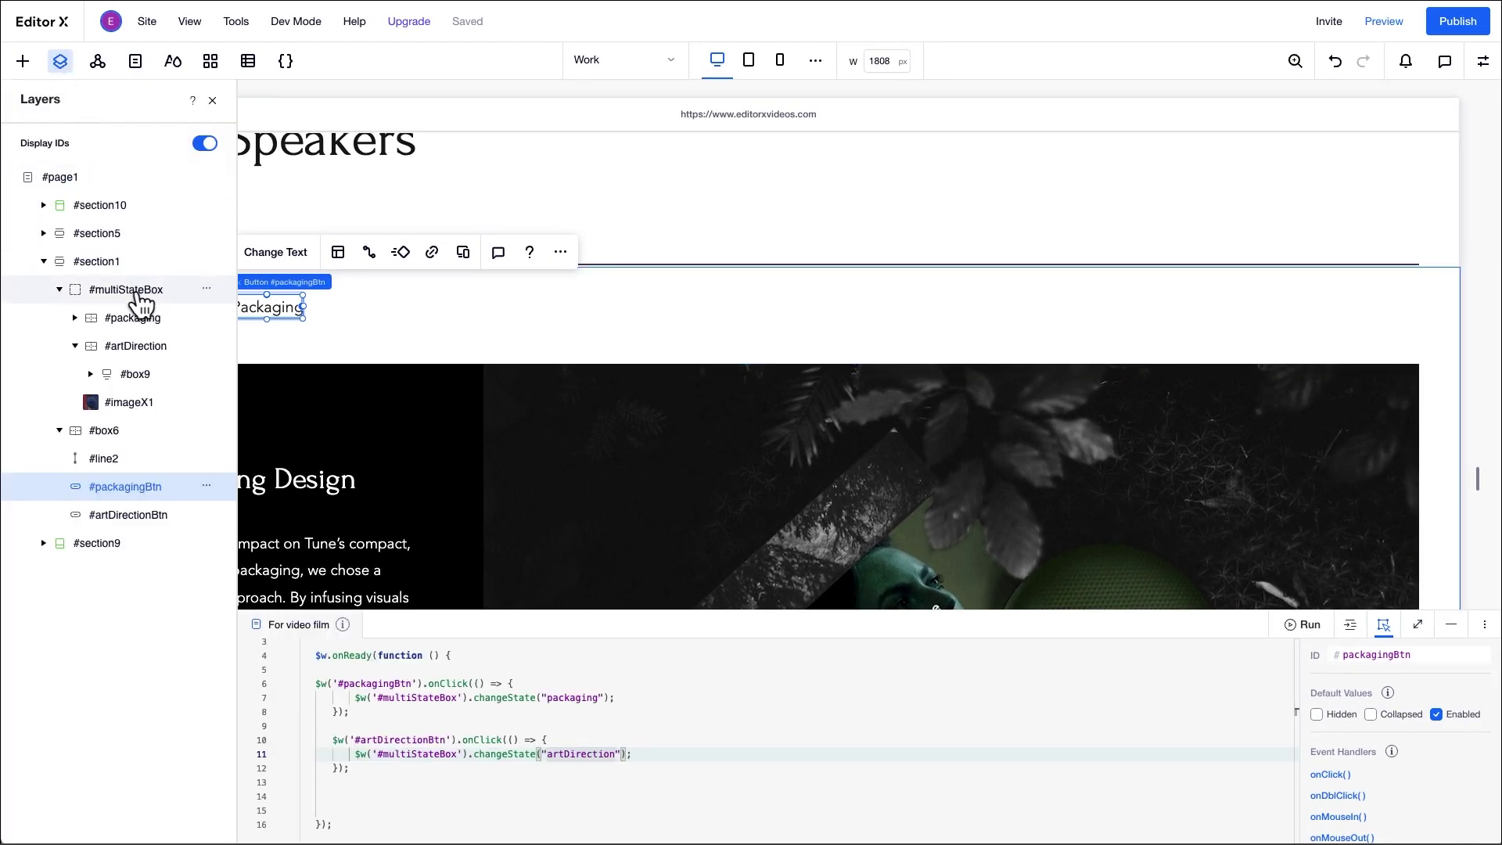
left_click(135, 328)
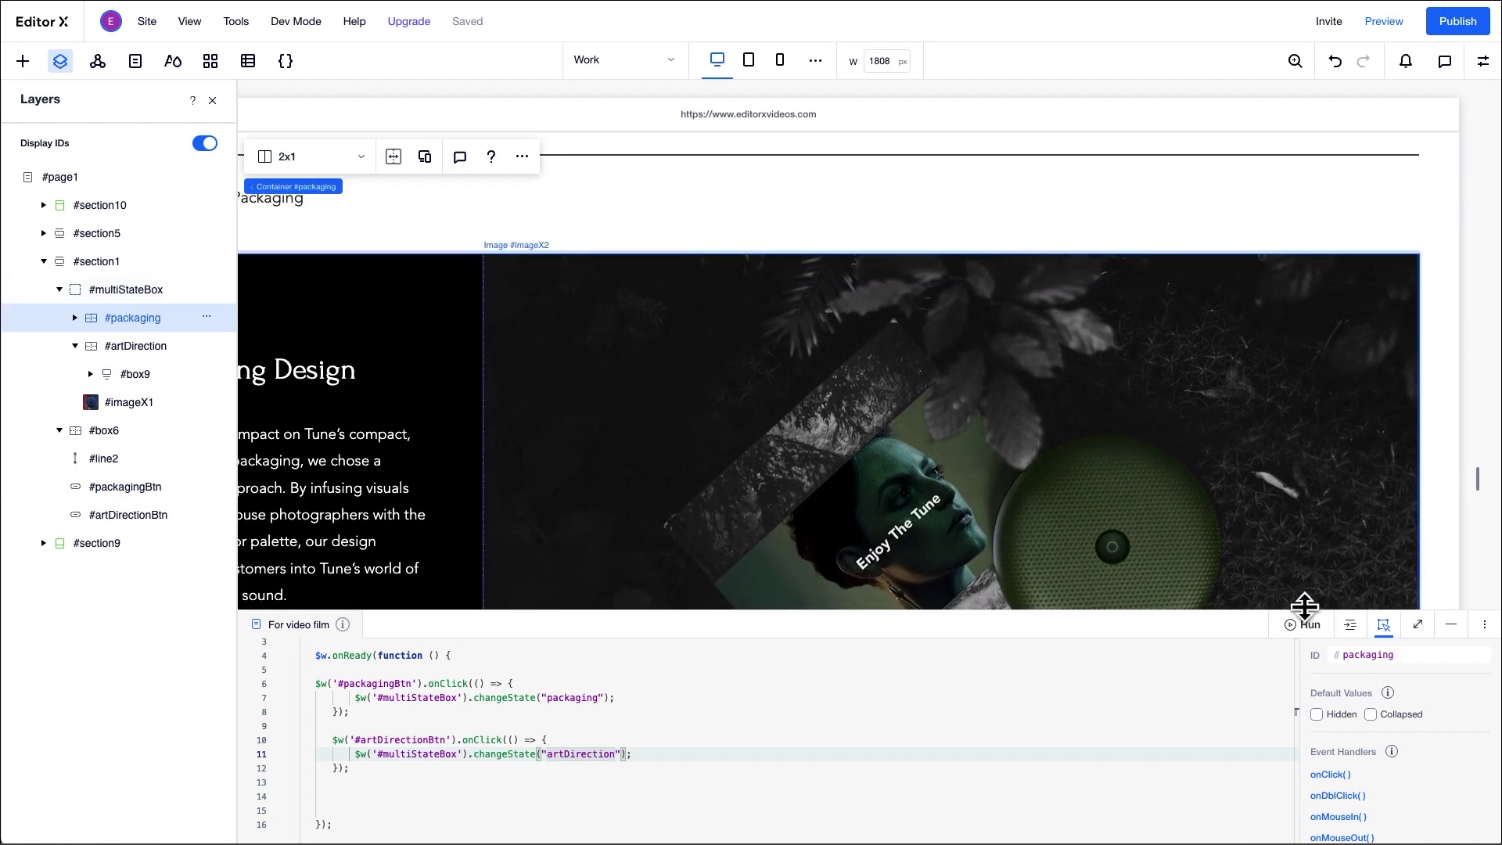
double_click(1357, 660)
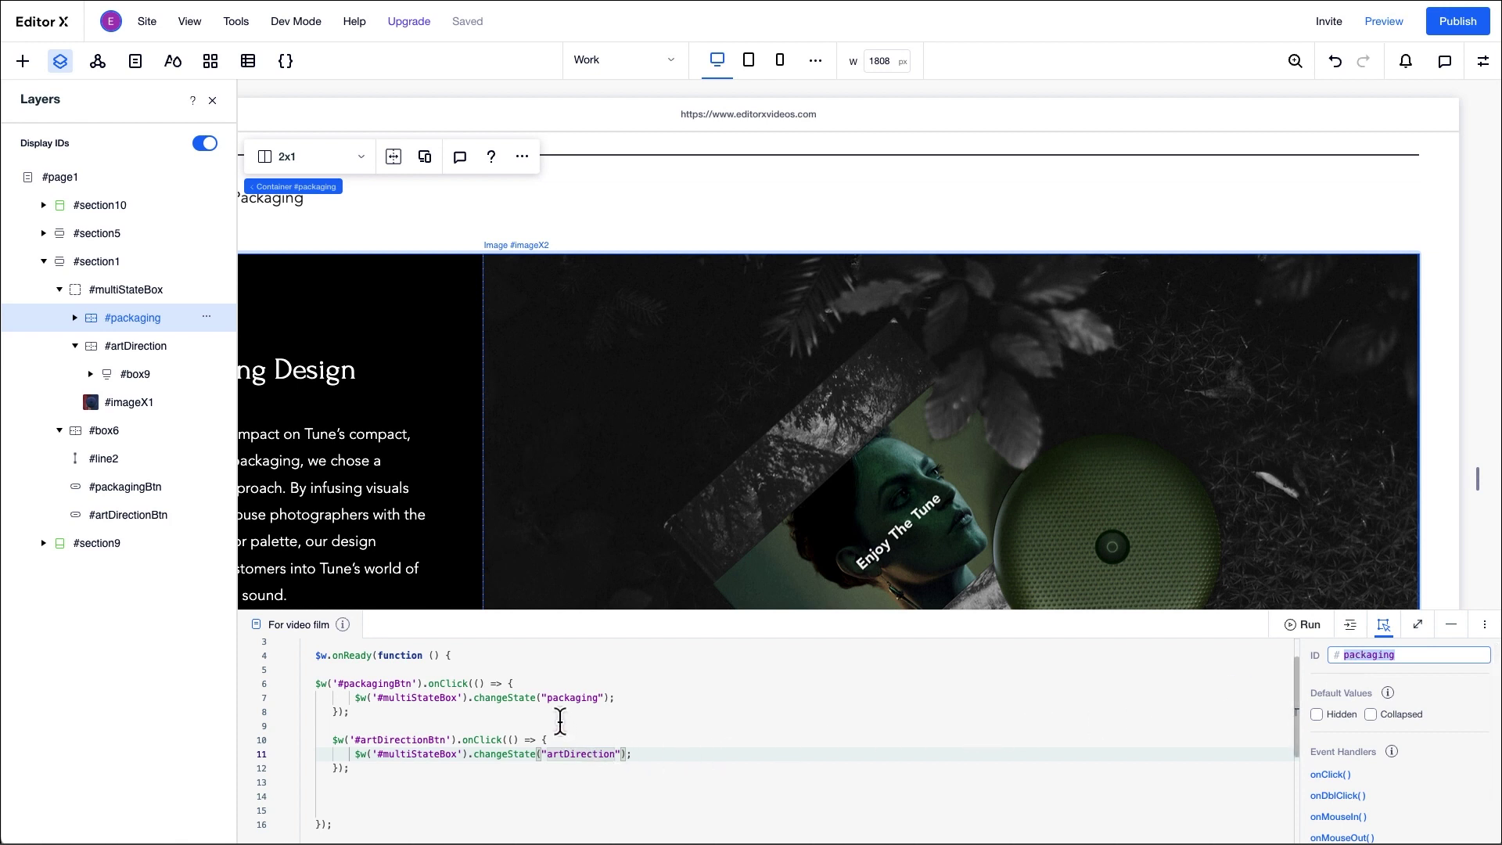
left_click(556, 697)
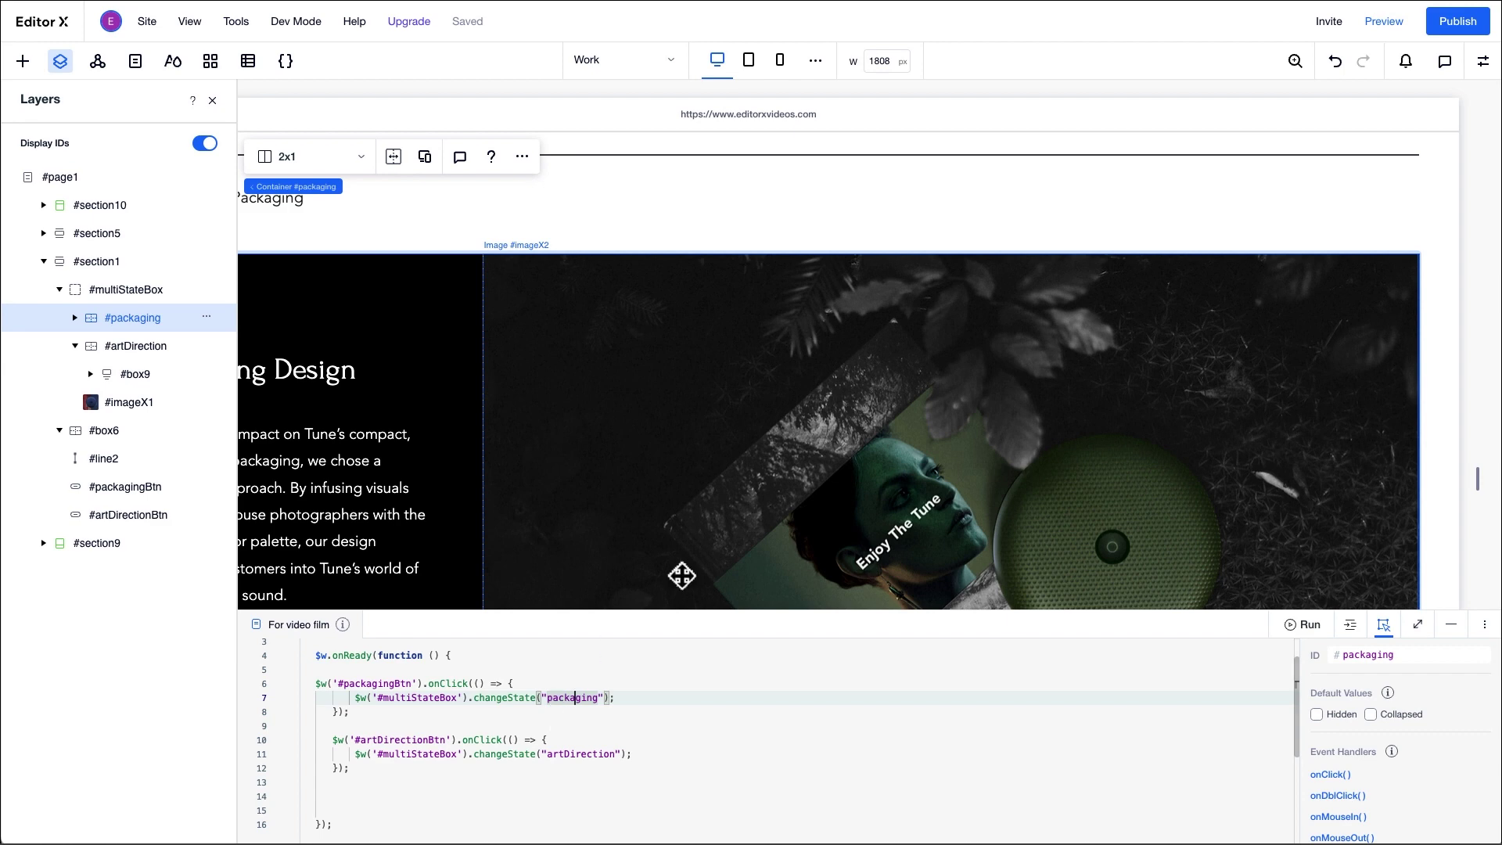
left_click(1381, 26)
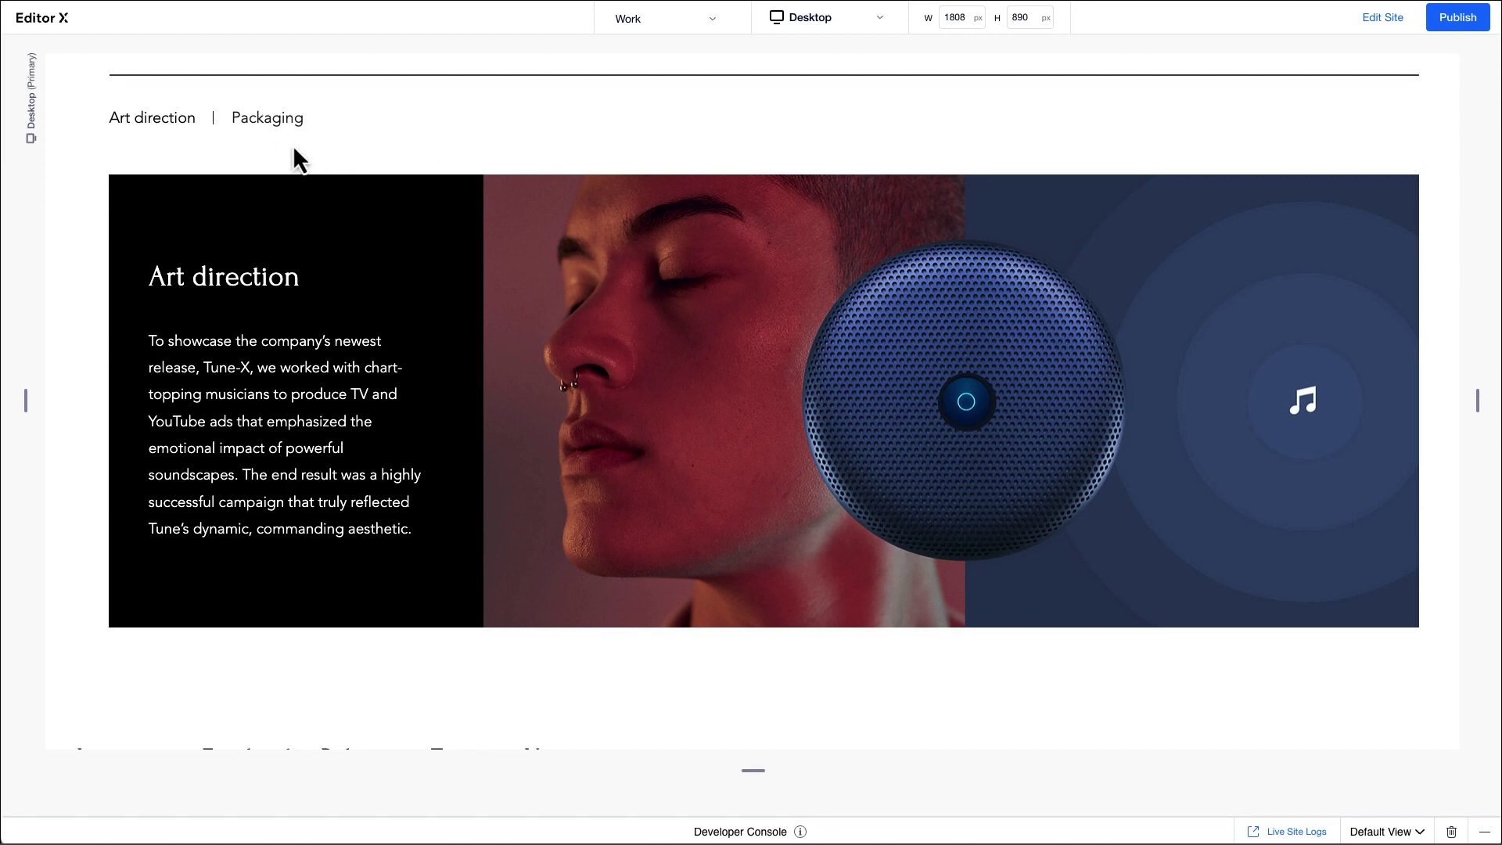
Step: Test switching between Packaging and Art direction in the desktop and iPad previews
left_click(264, 125)
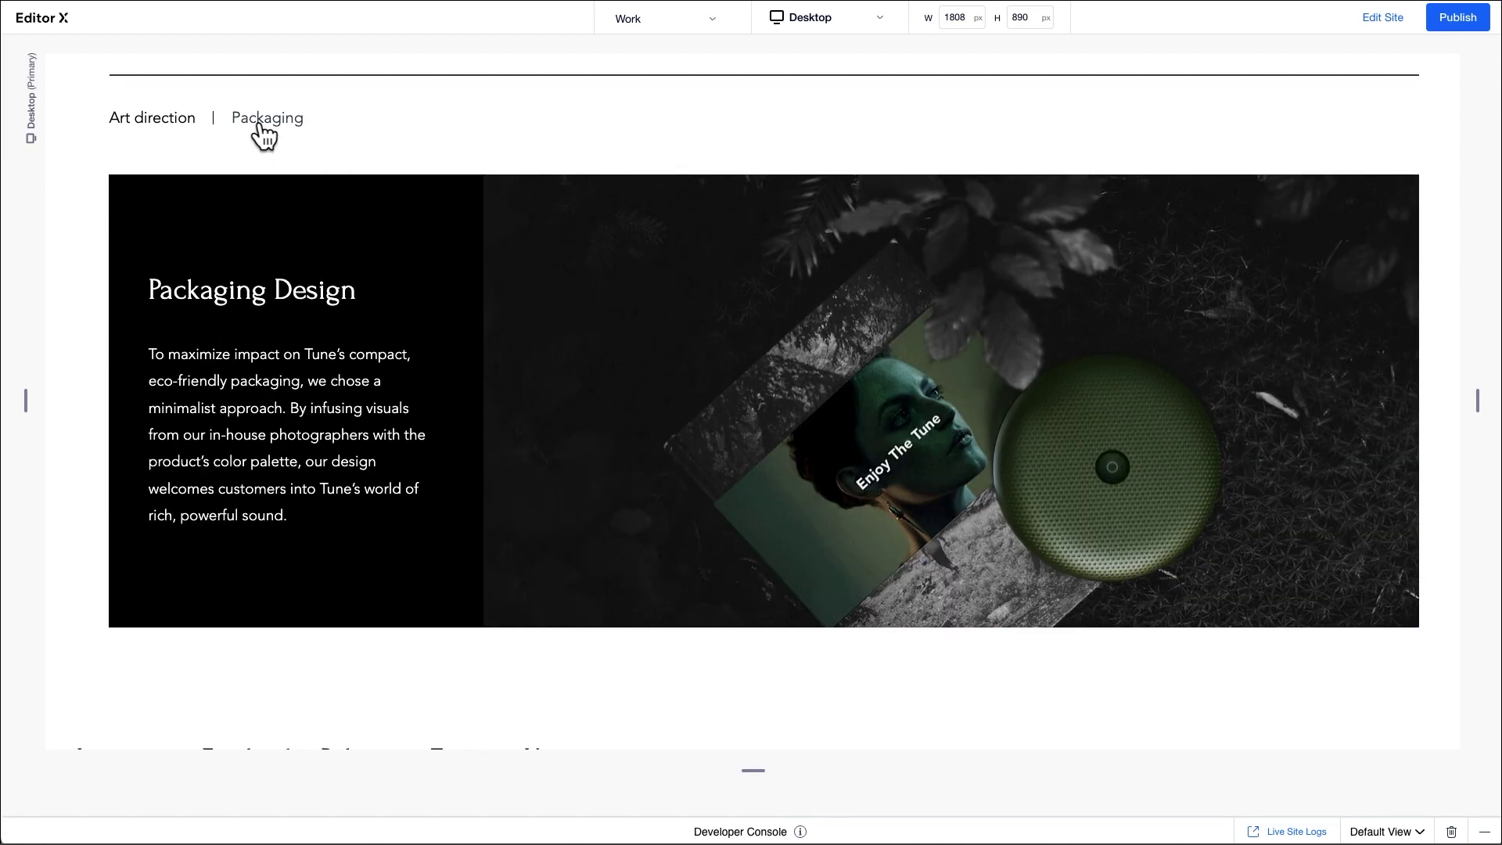
left_click(172, 125)
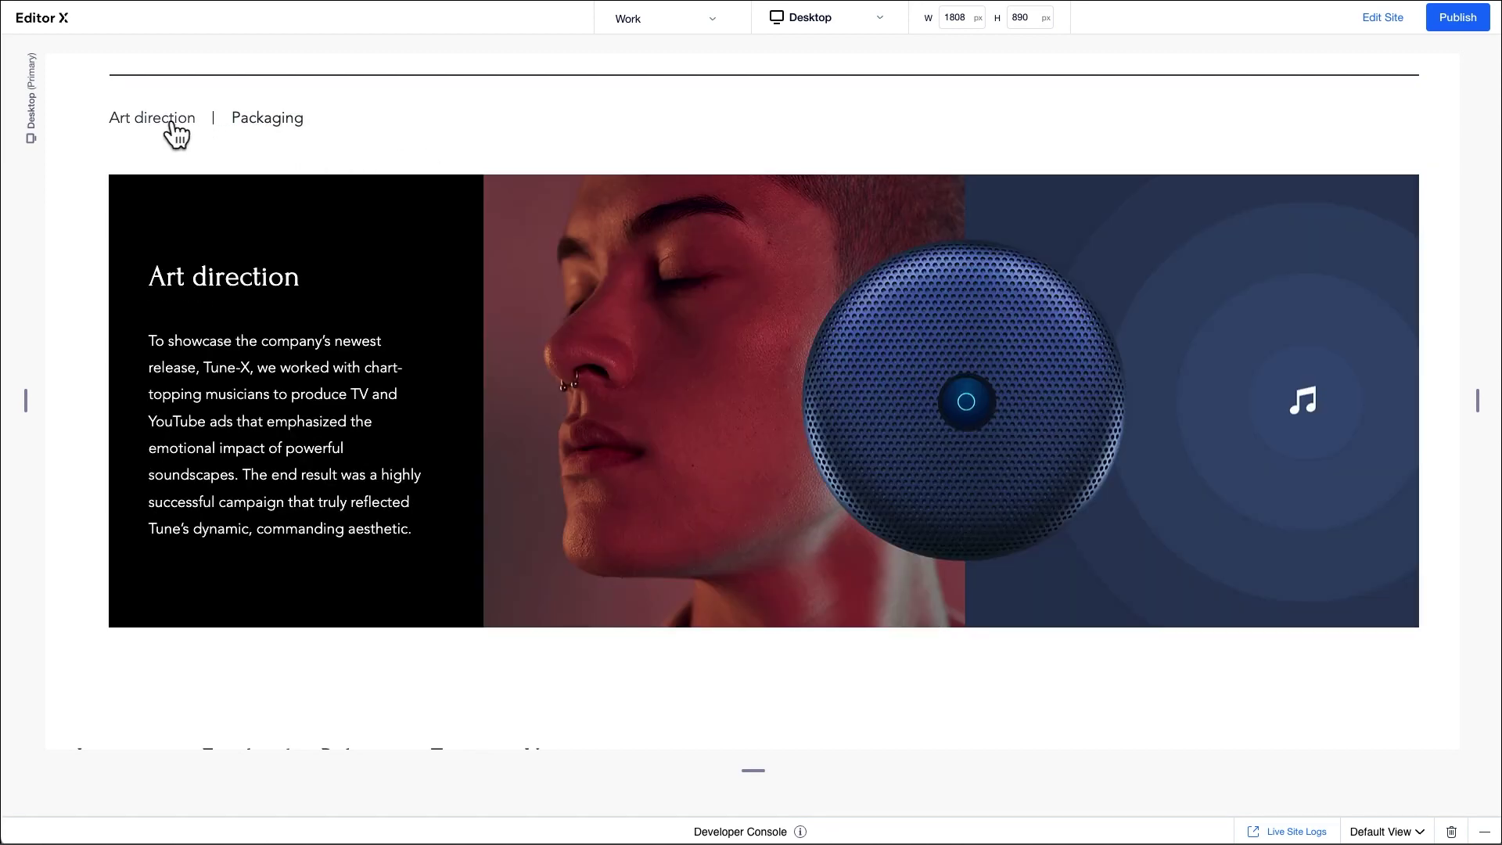
left_click(790, 18)
left_click(809, 101)
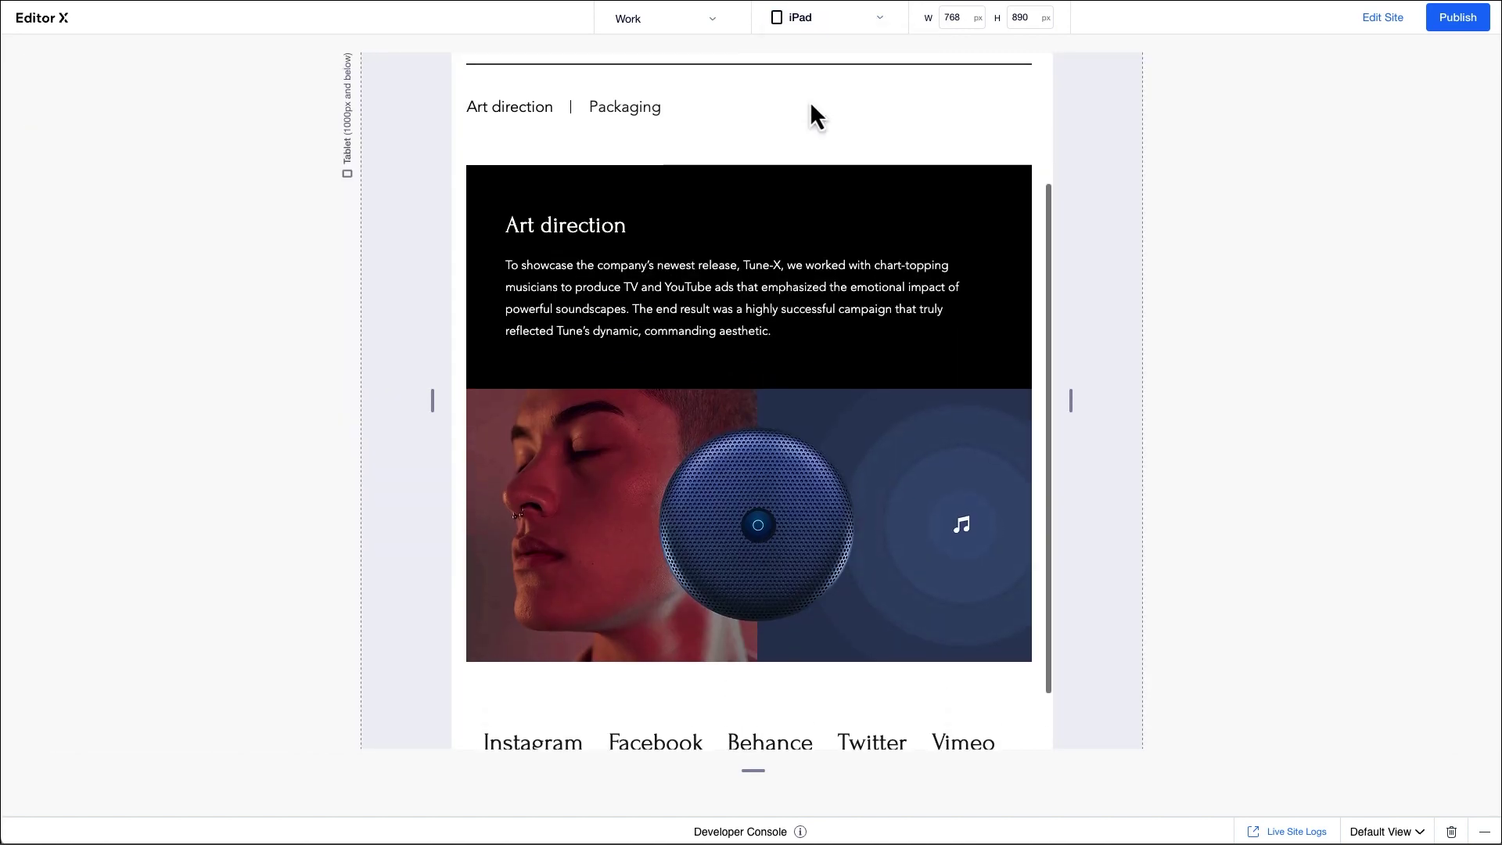
left_click(638, 133)
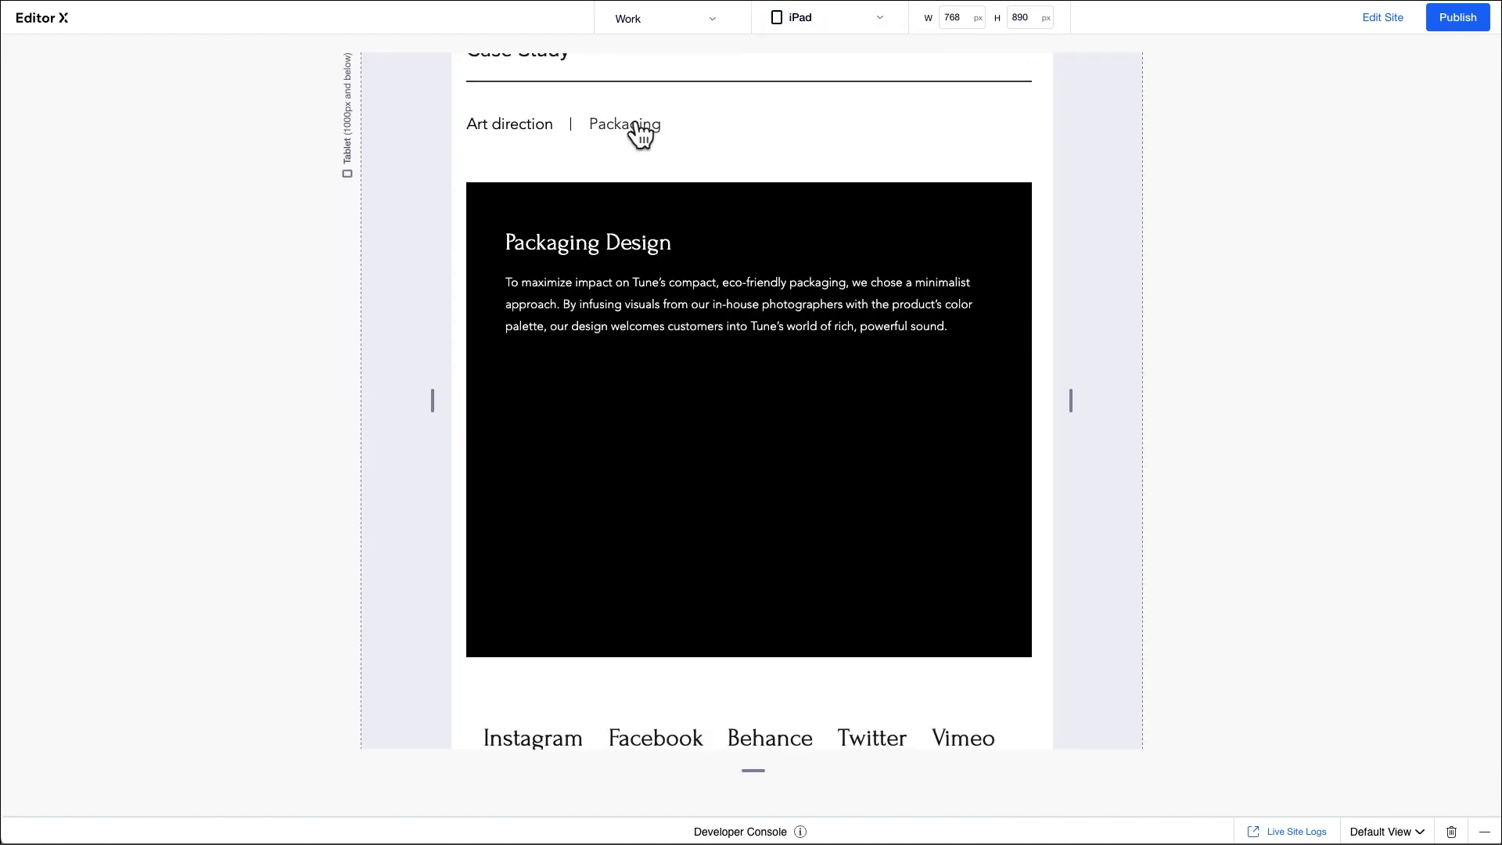
left_click(538, 137)
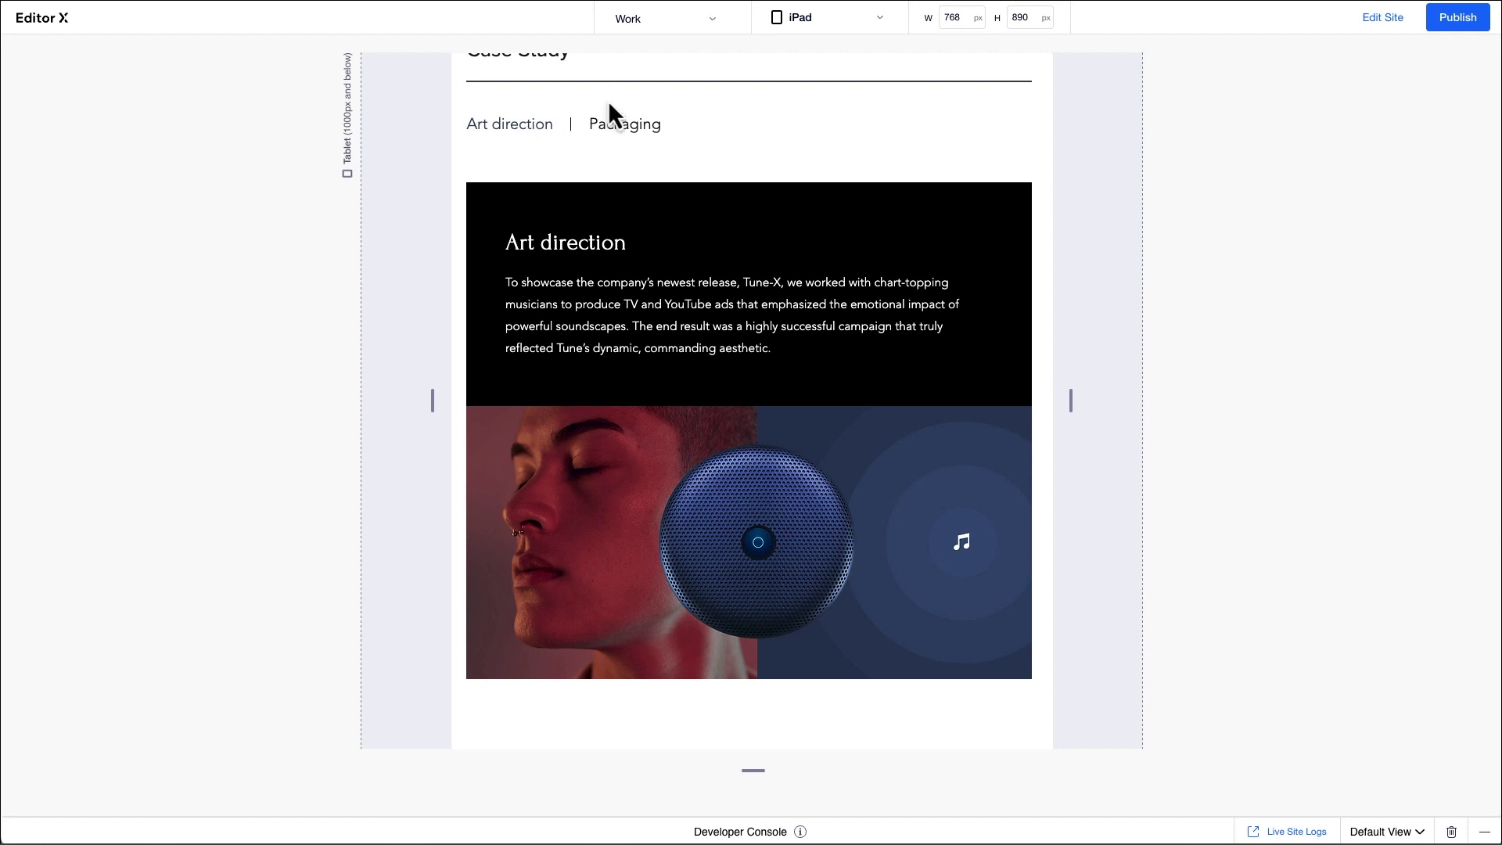
Step: Test both tabs in the Mobile preview, then return to Desktop and back to editing
left_click(777, 19)
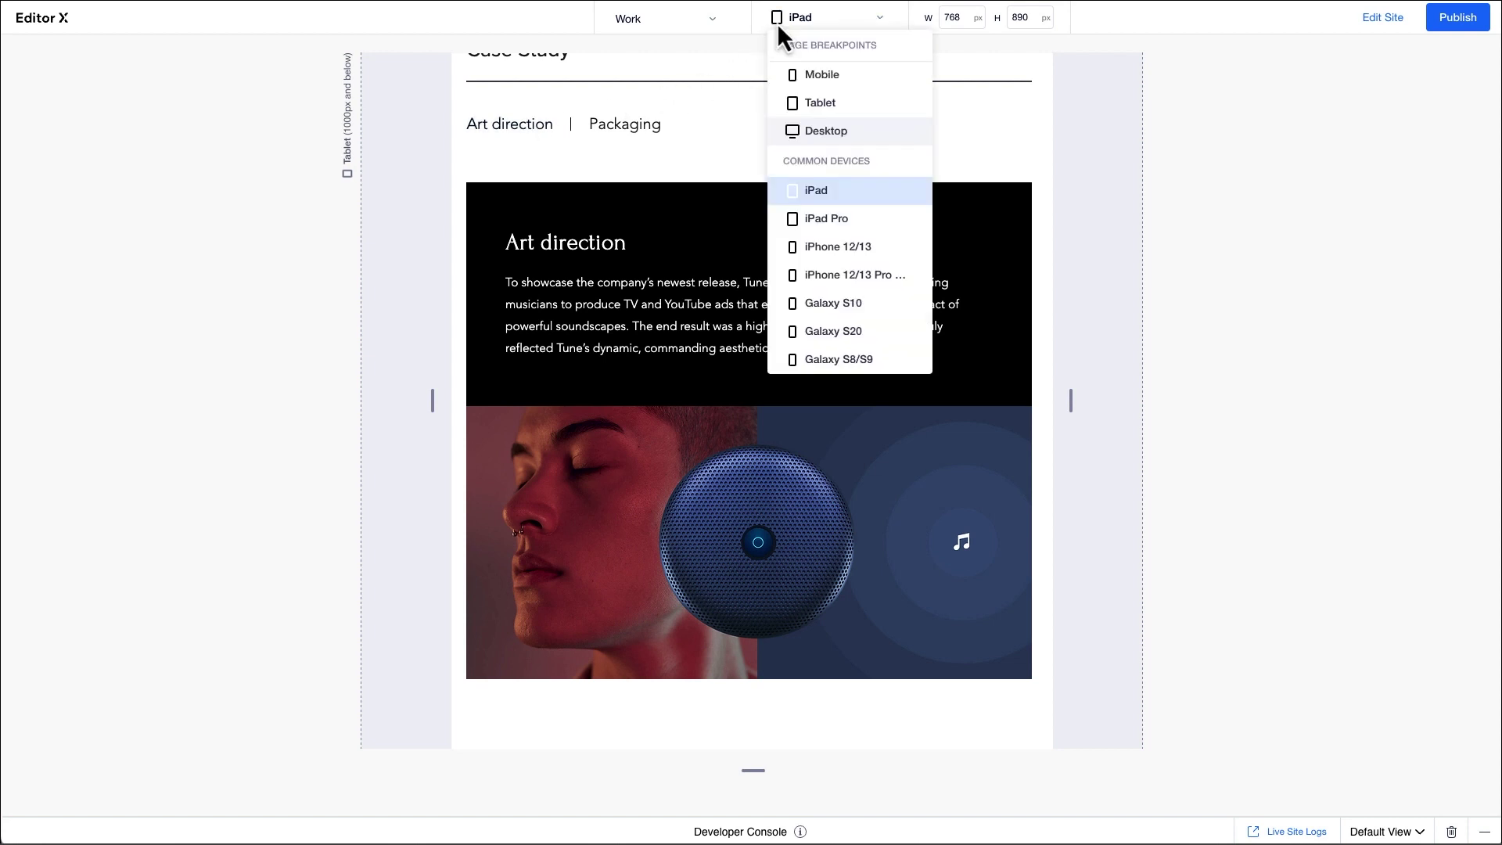
left_click(810, 88)
left_click(803, 129)
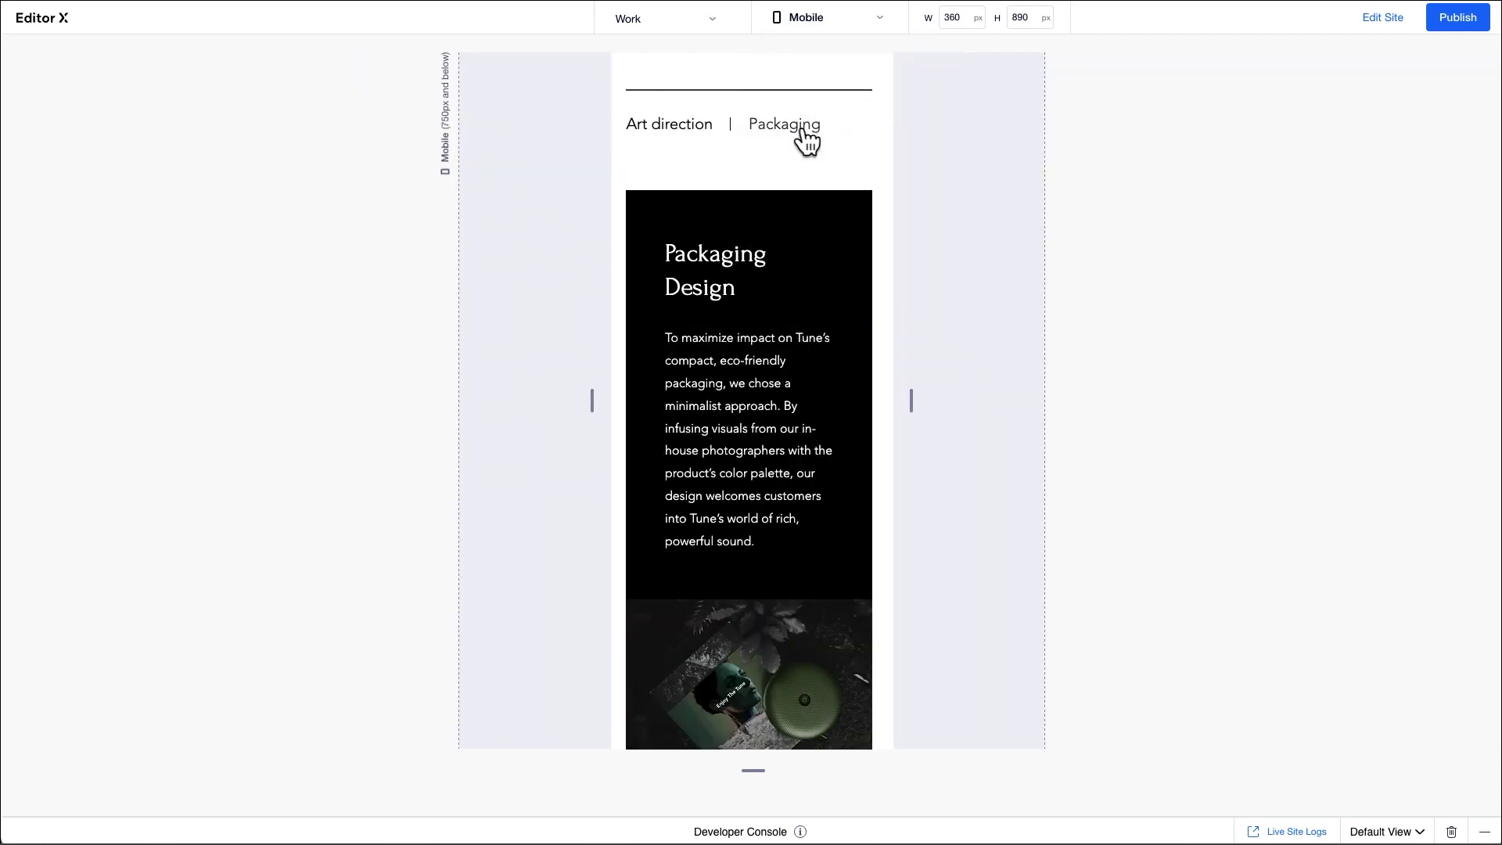
left_click(696, 128)
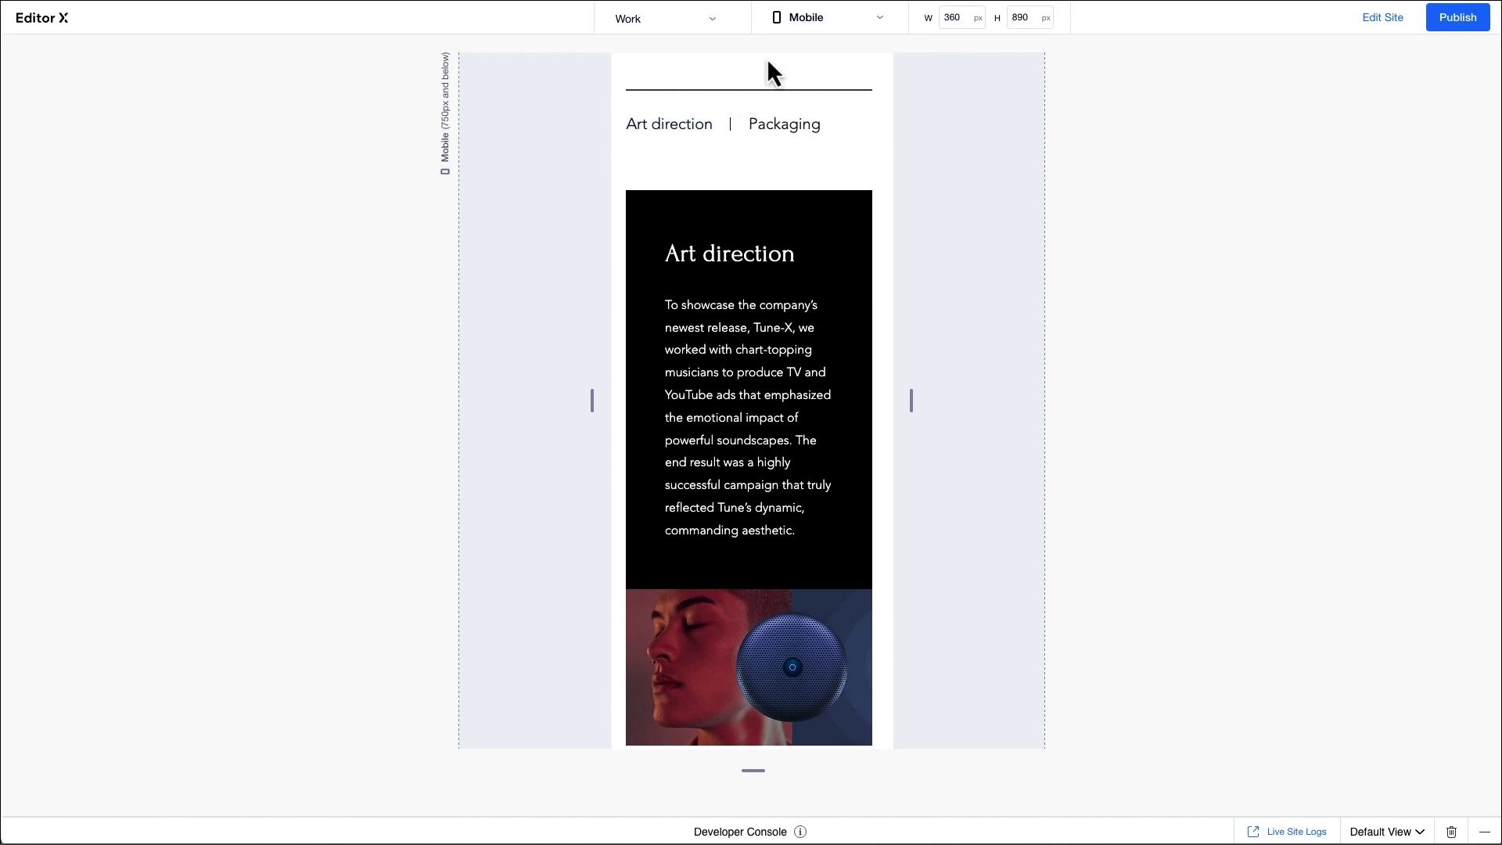
left_click(802, 31)
left_click(816, 129)
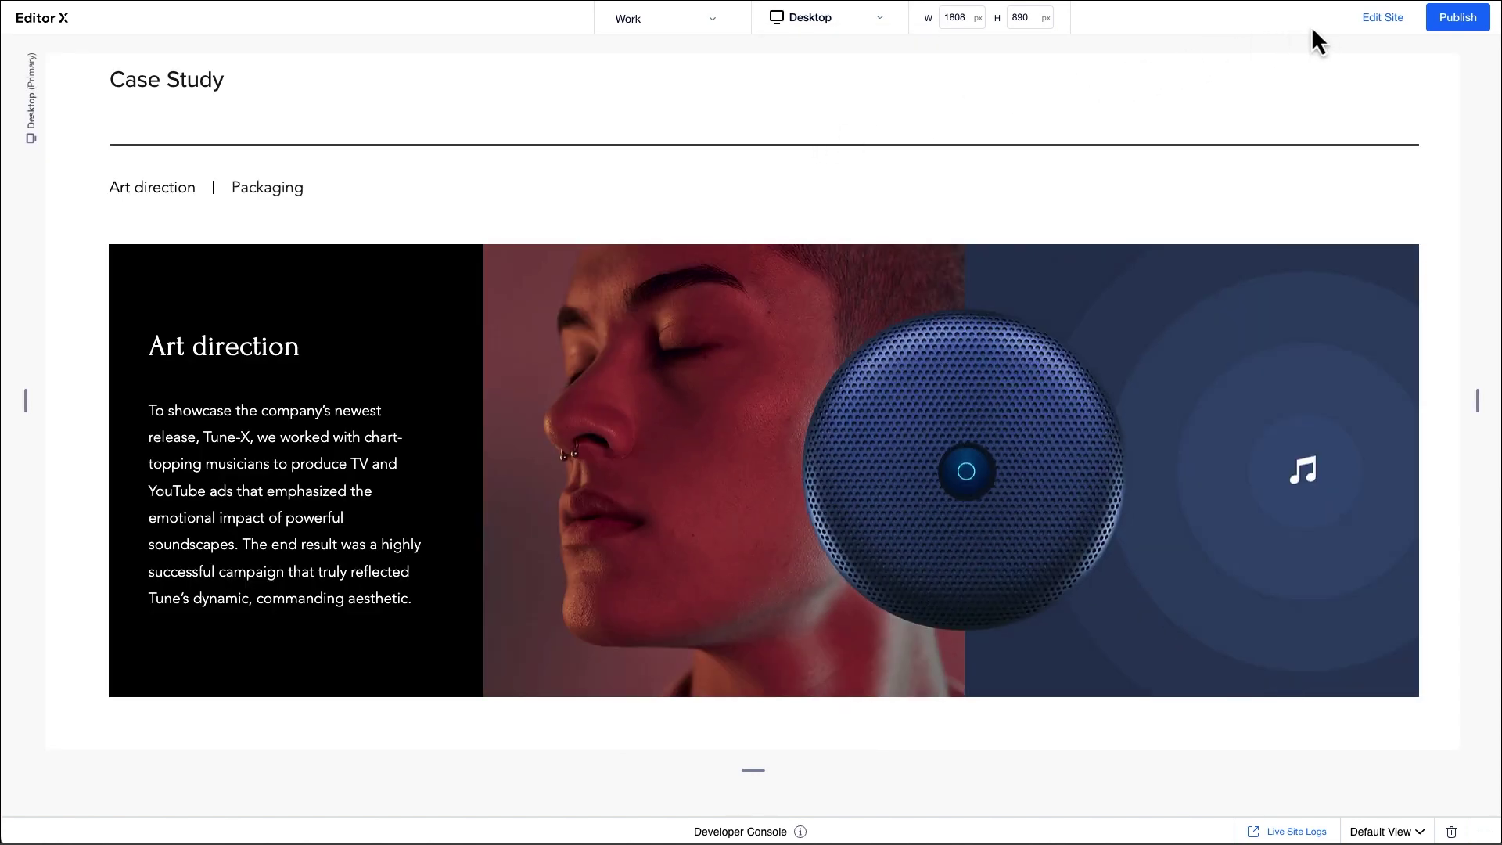
left_click(1380, 21)
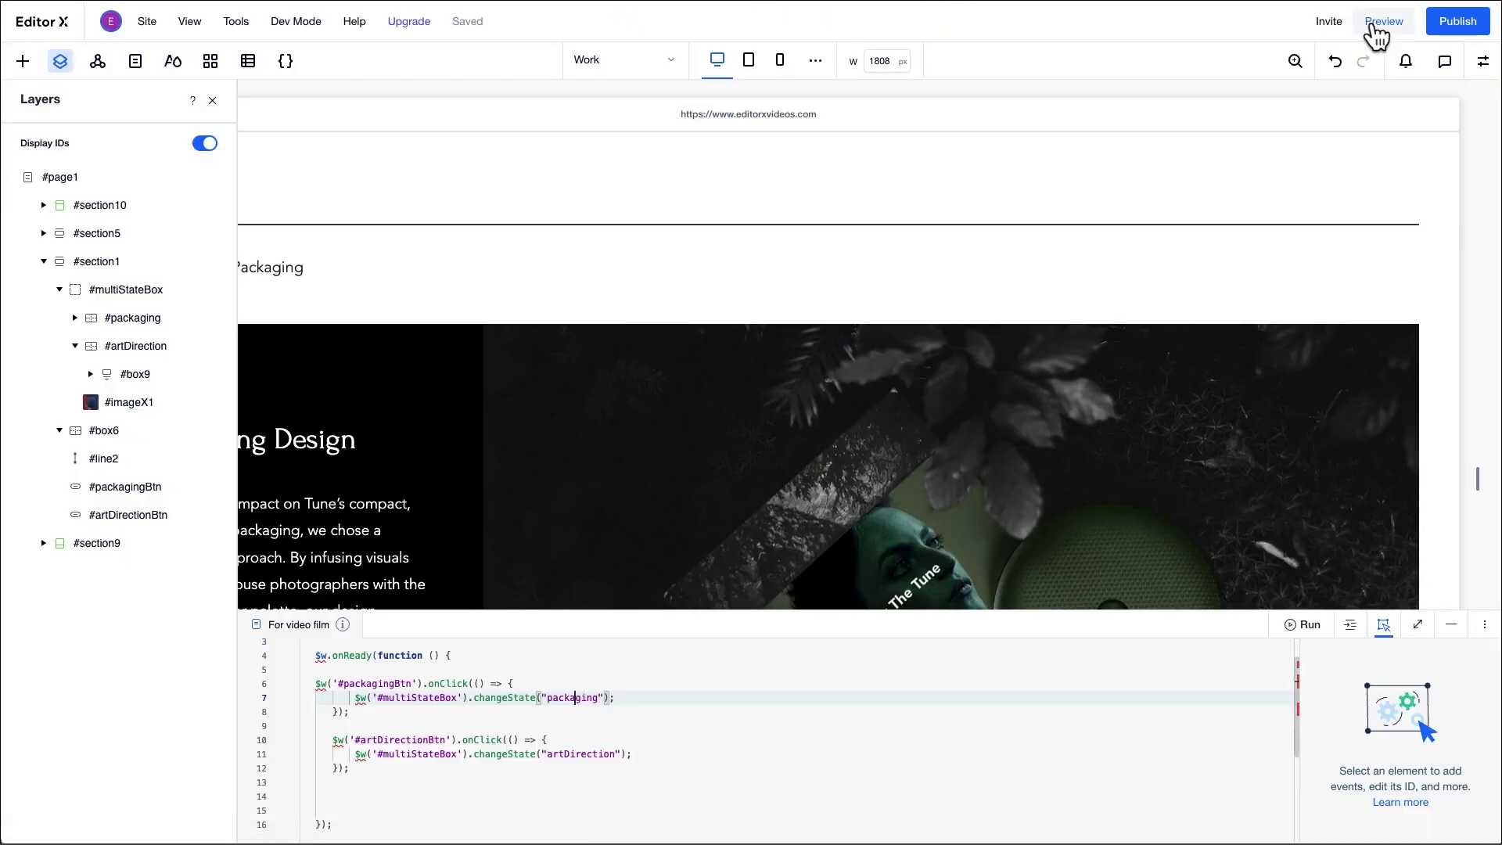
Step: Select the Art direction button and view its Hover and Disabled text styling in the Inspector's Design tab
left_click(212, 100)
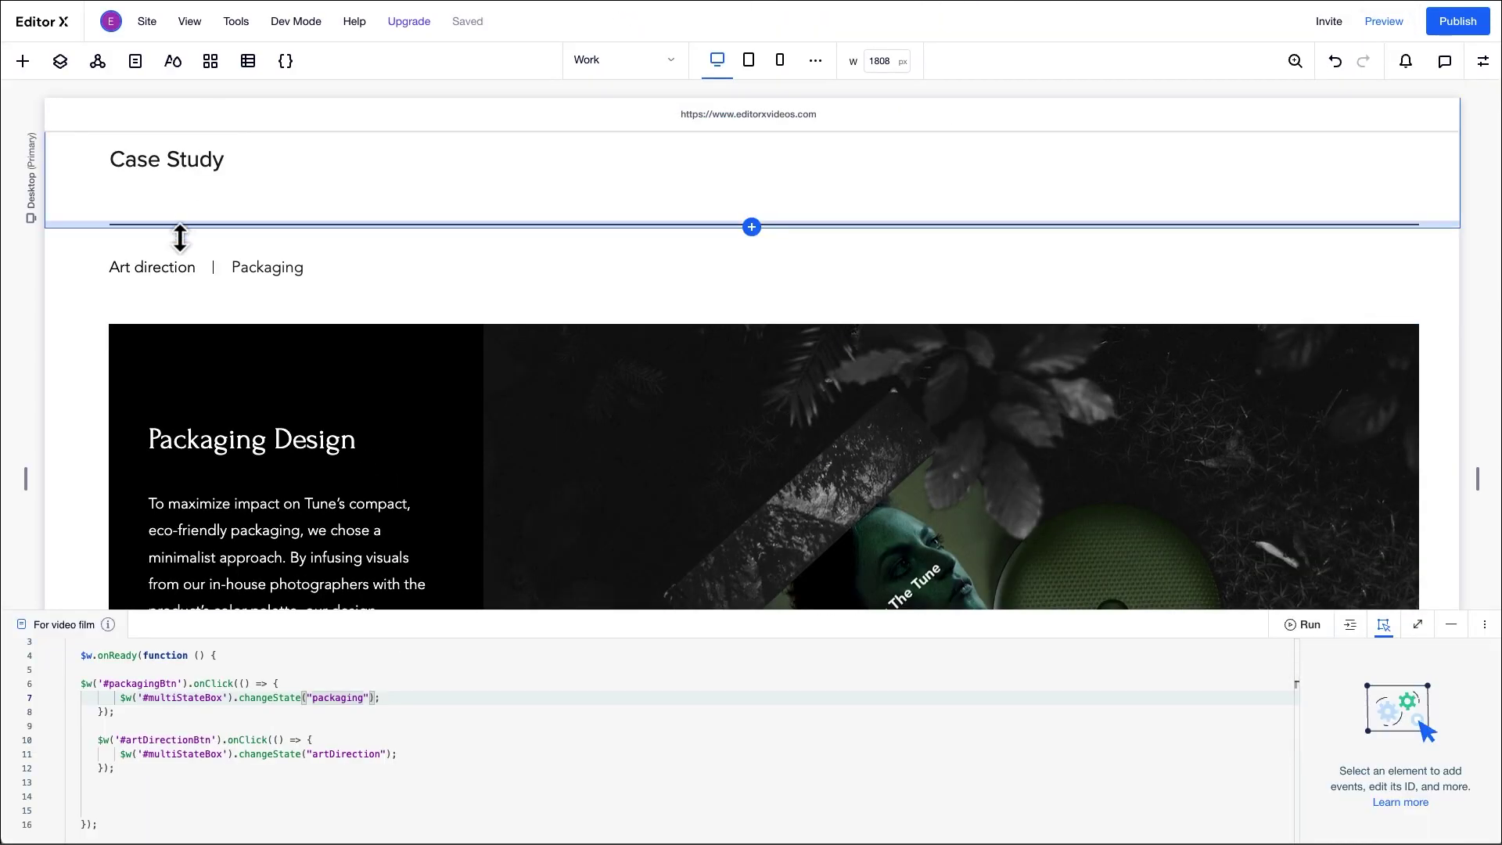
left_click(159, 268)
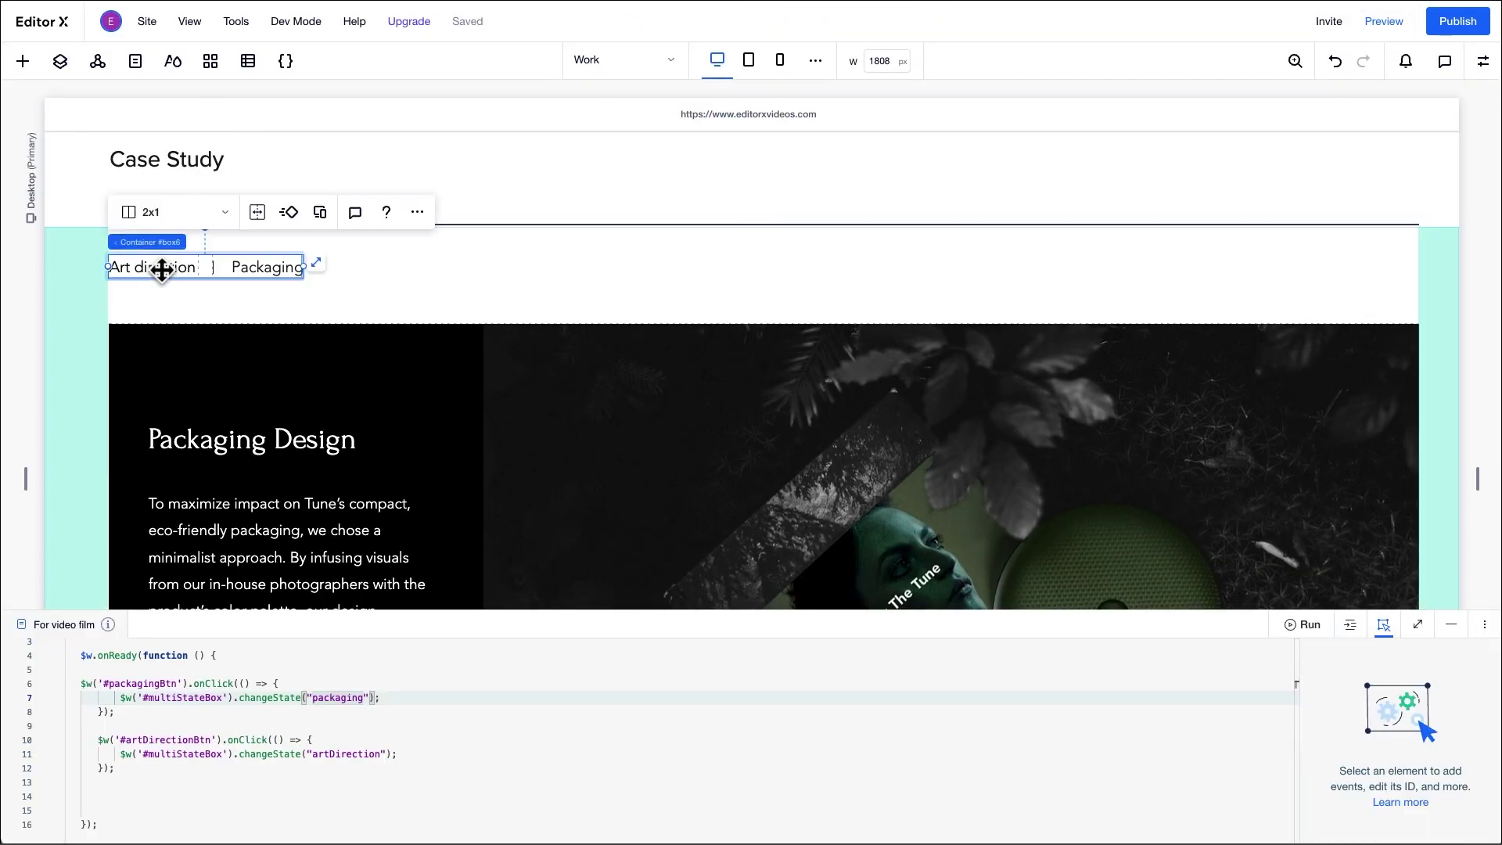
left_click(1482, 62)
left_click(1376, 166)
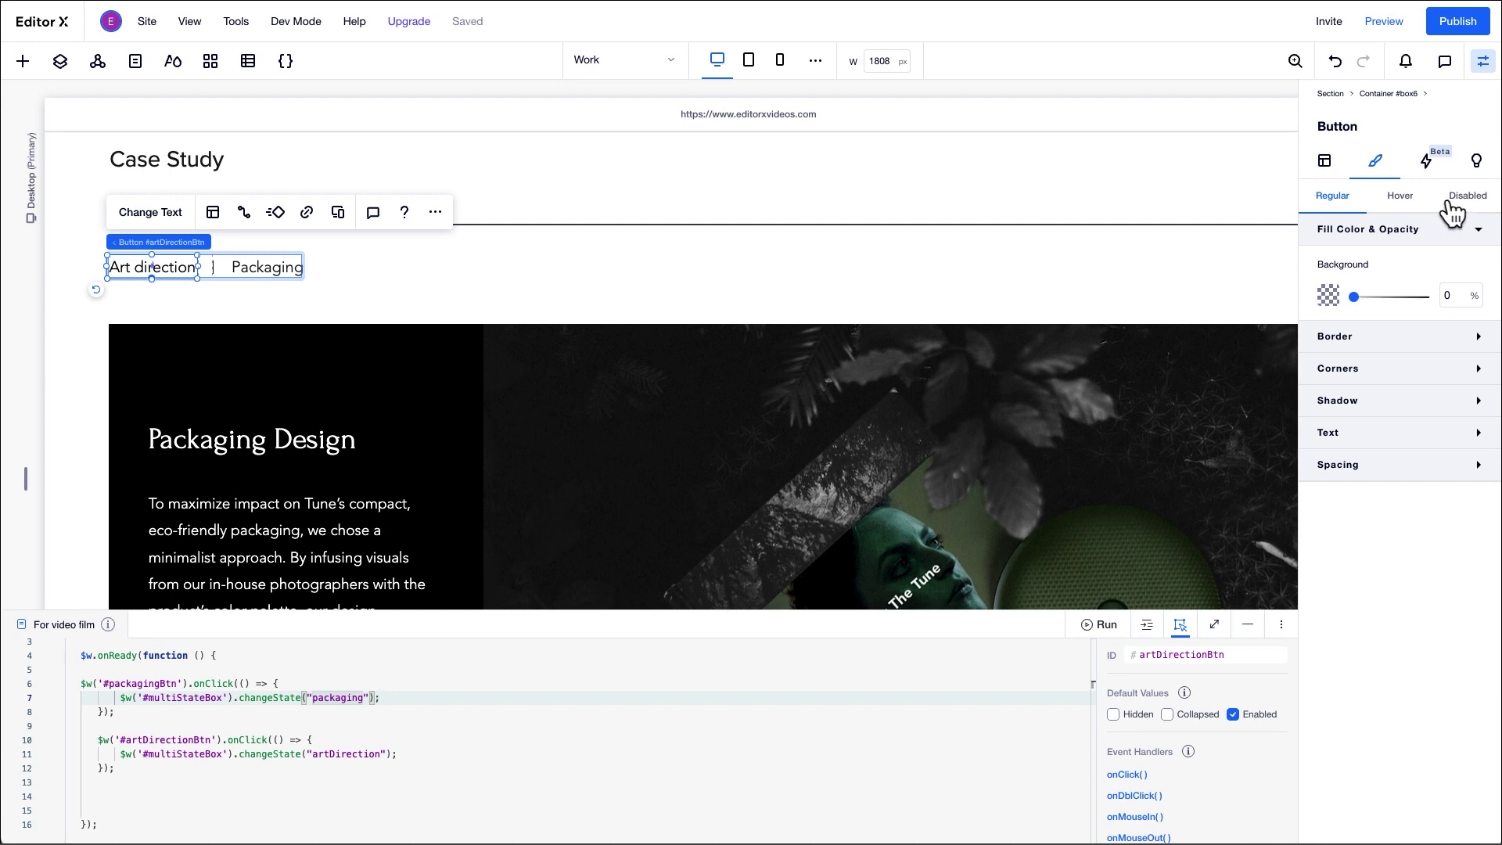
left_click(1386, 444)
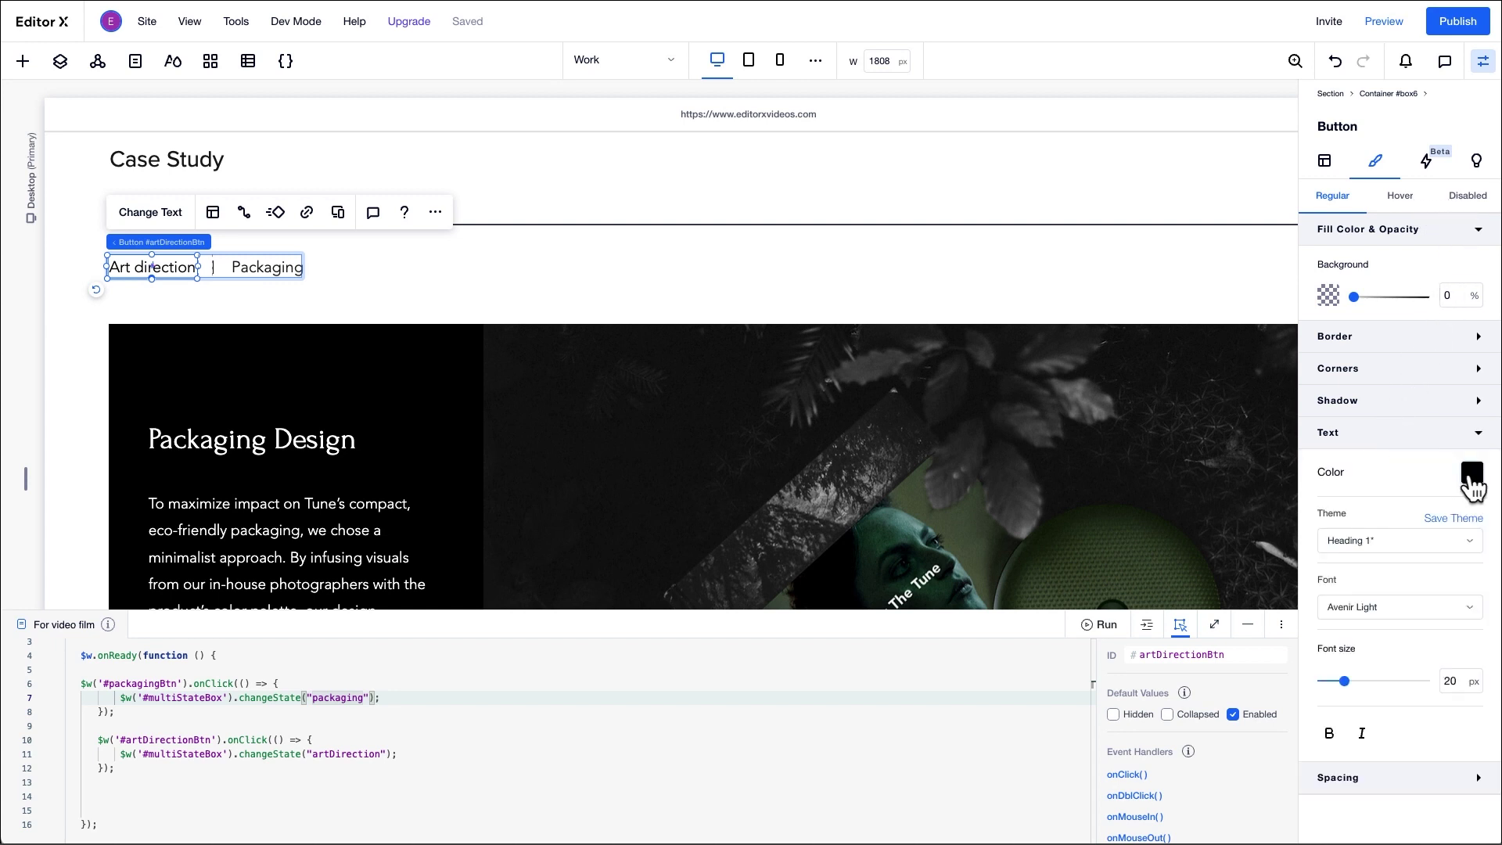
left_click(1398, 198)
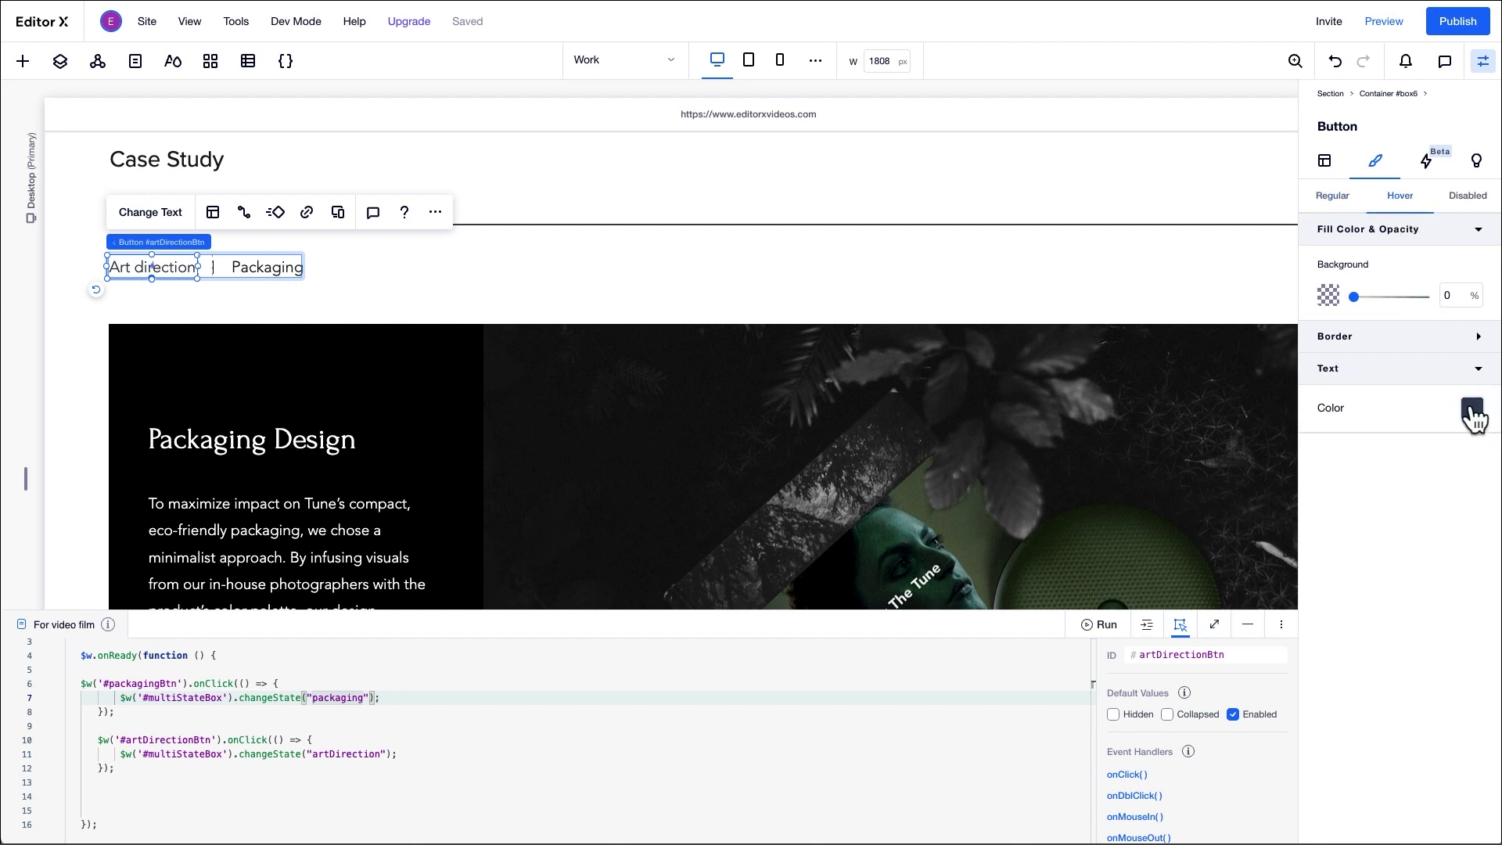
left_click(1475, 200)
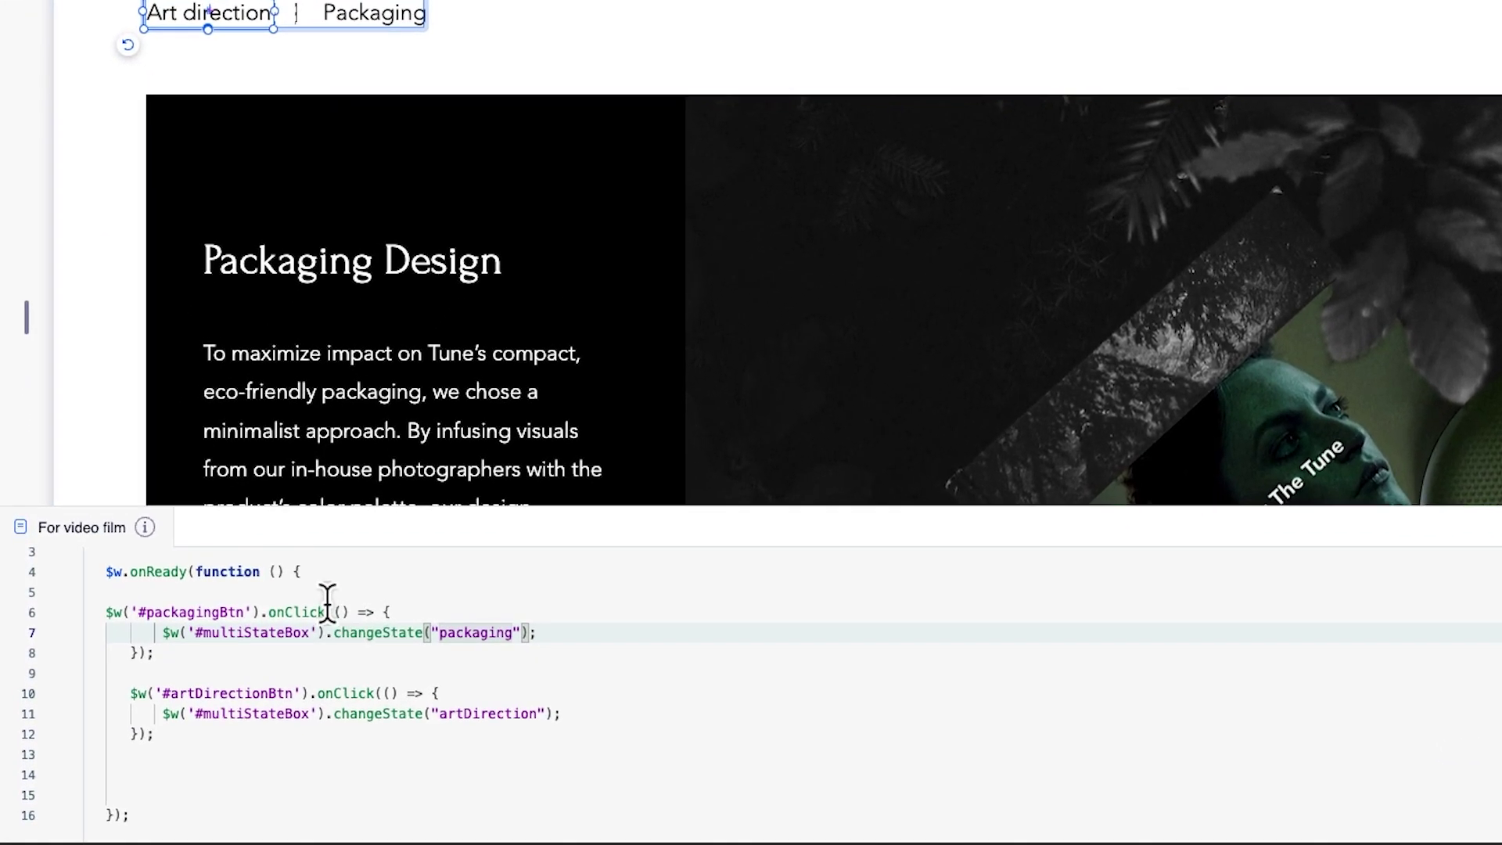
Step: Add artDirectionBtn.disable() to onReady so Art direction starts disabled
left_click(324, 571)
key("Return")
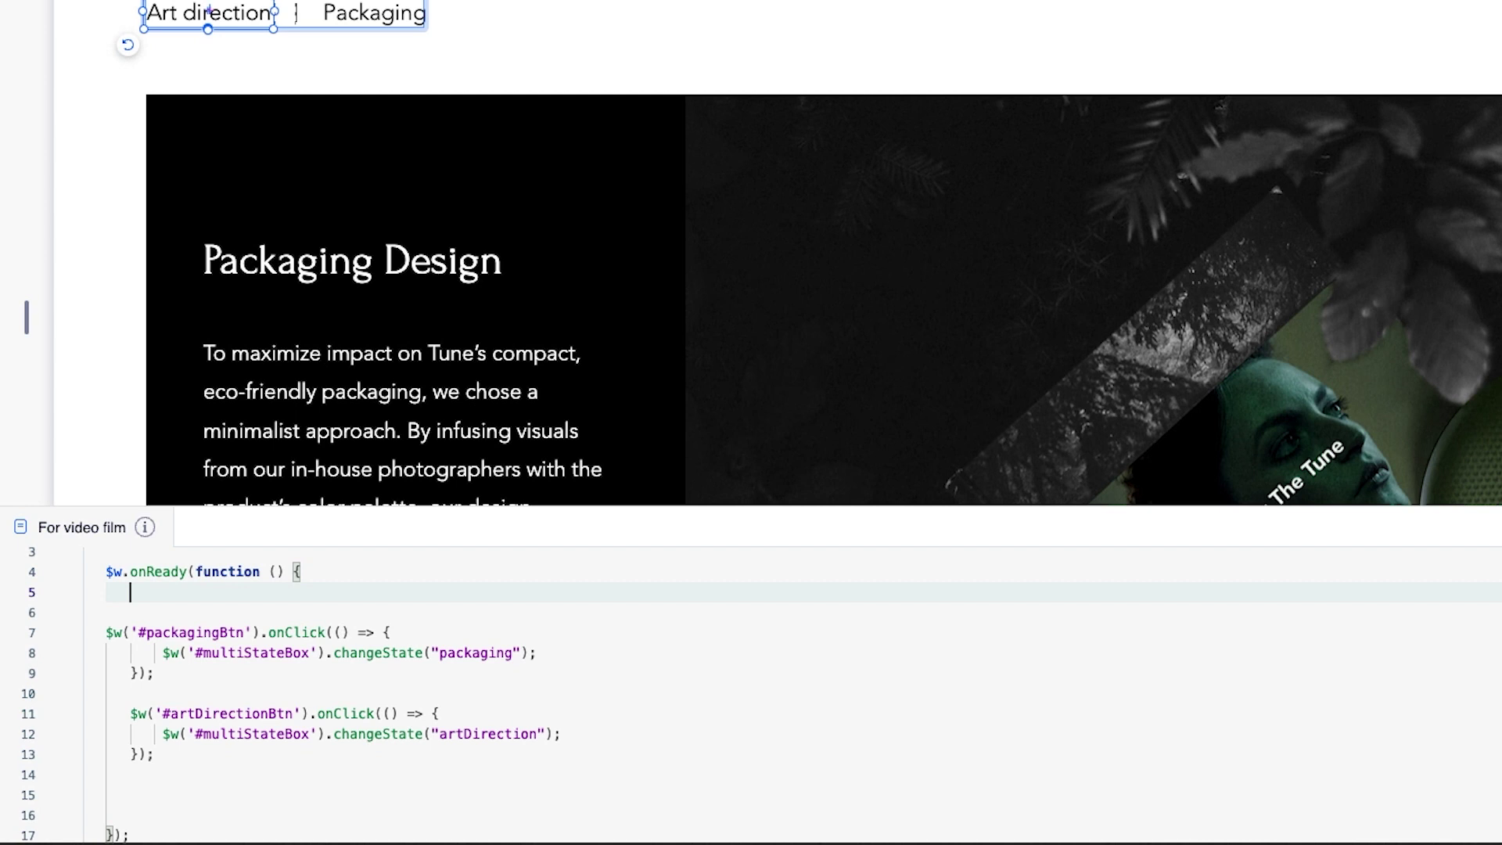
type("$w('#artDirectionBtn').disable();")
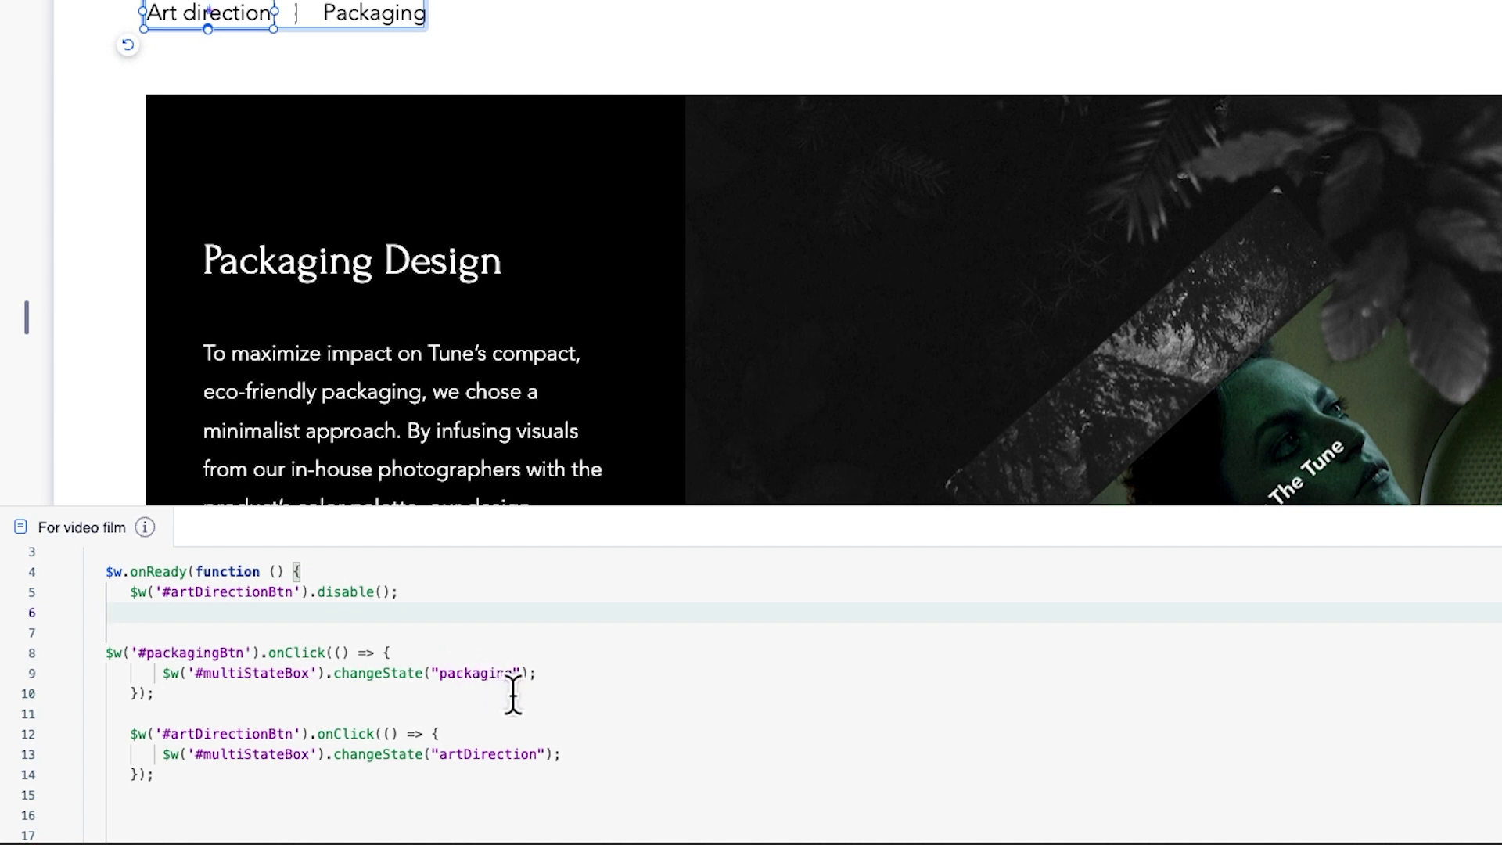
Step: In the Packaging handler, disable packagingBtn and re-enable artDirectionBtn
left_click(528, 672)
key("Return")
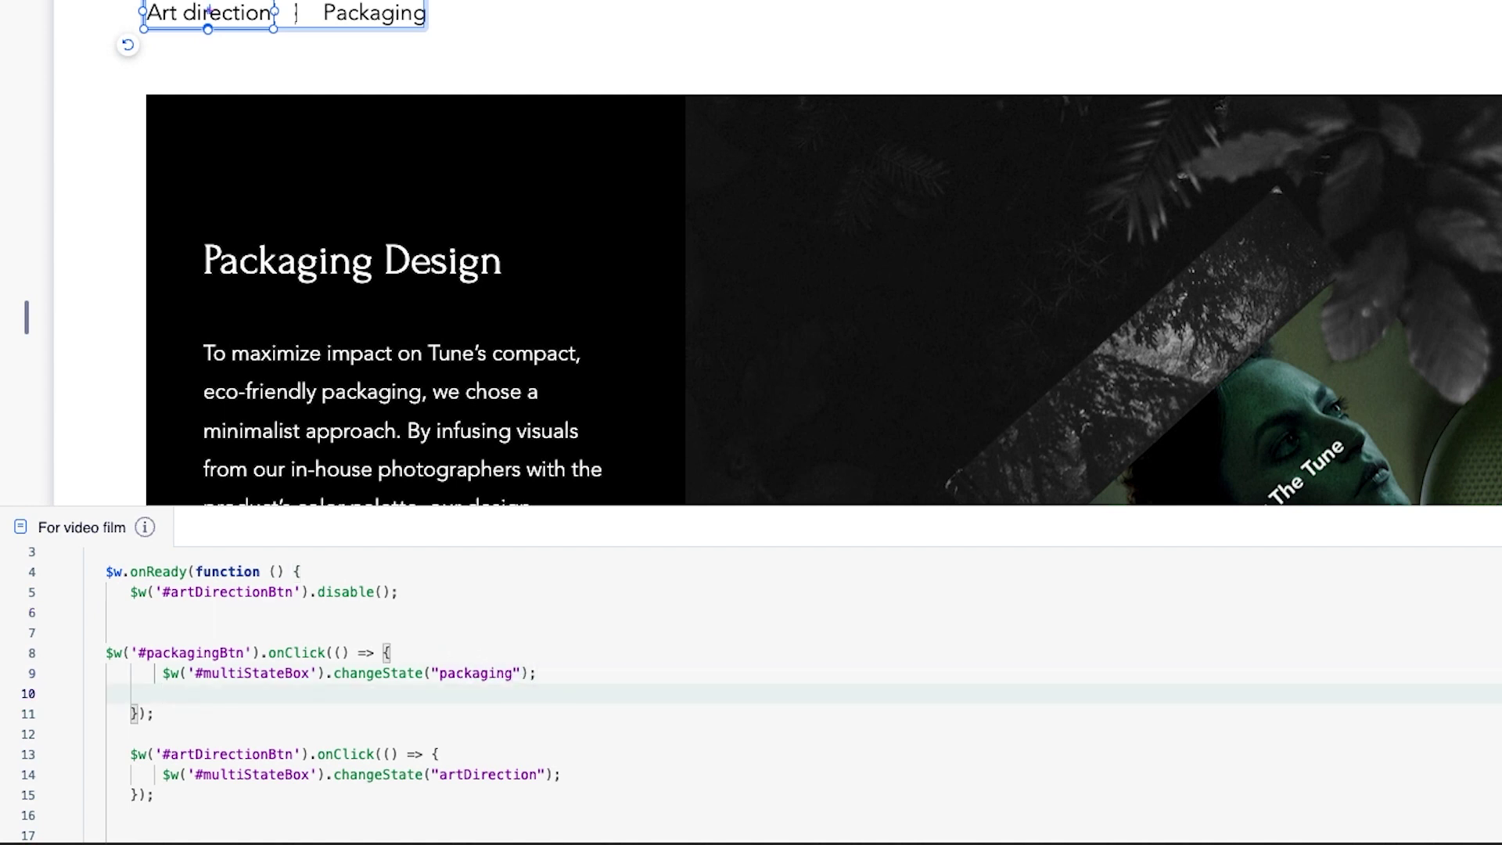
type("$w('#packagingBtn').disable();")
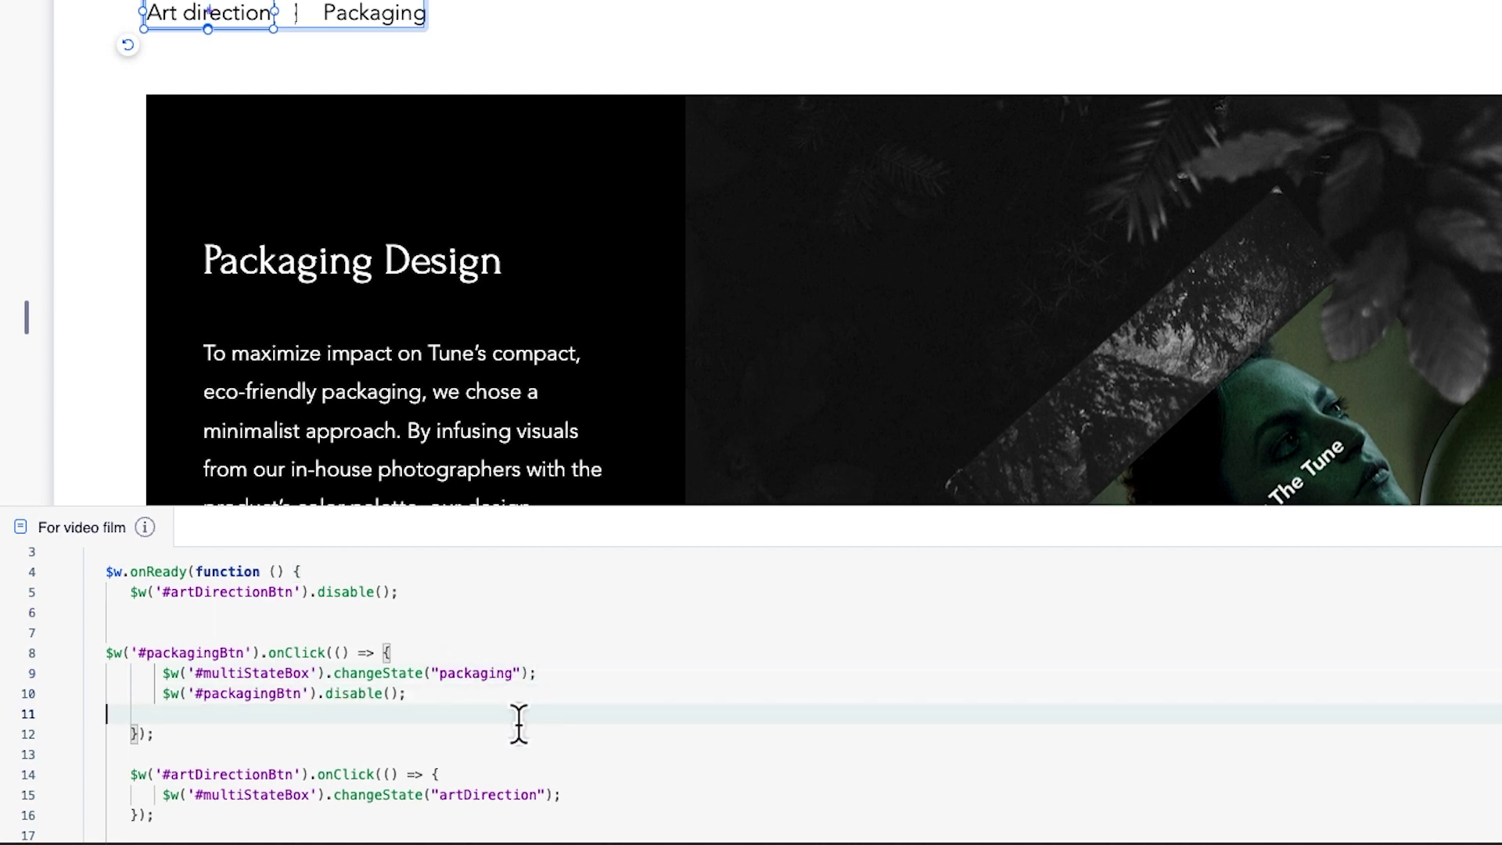
left_click(385, 715)
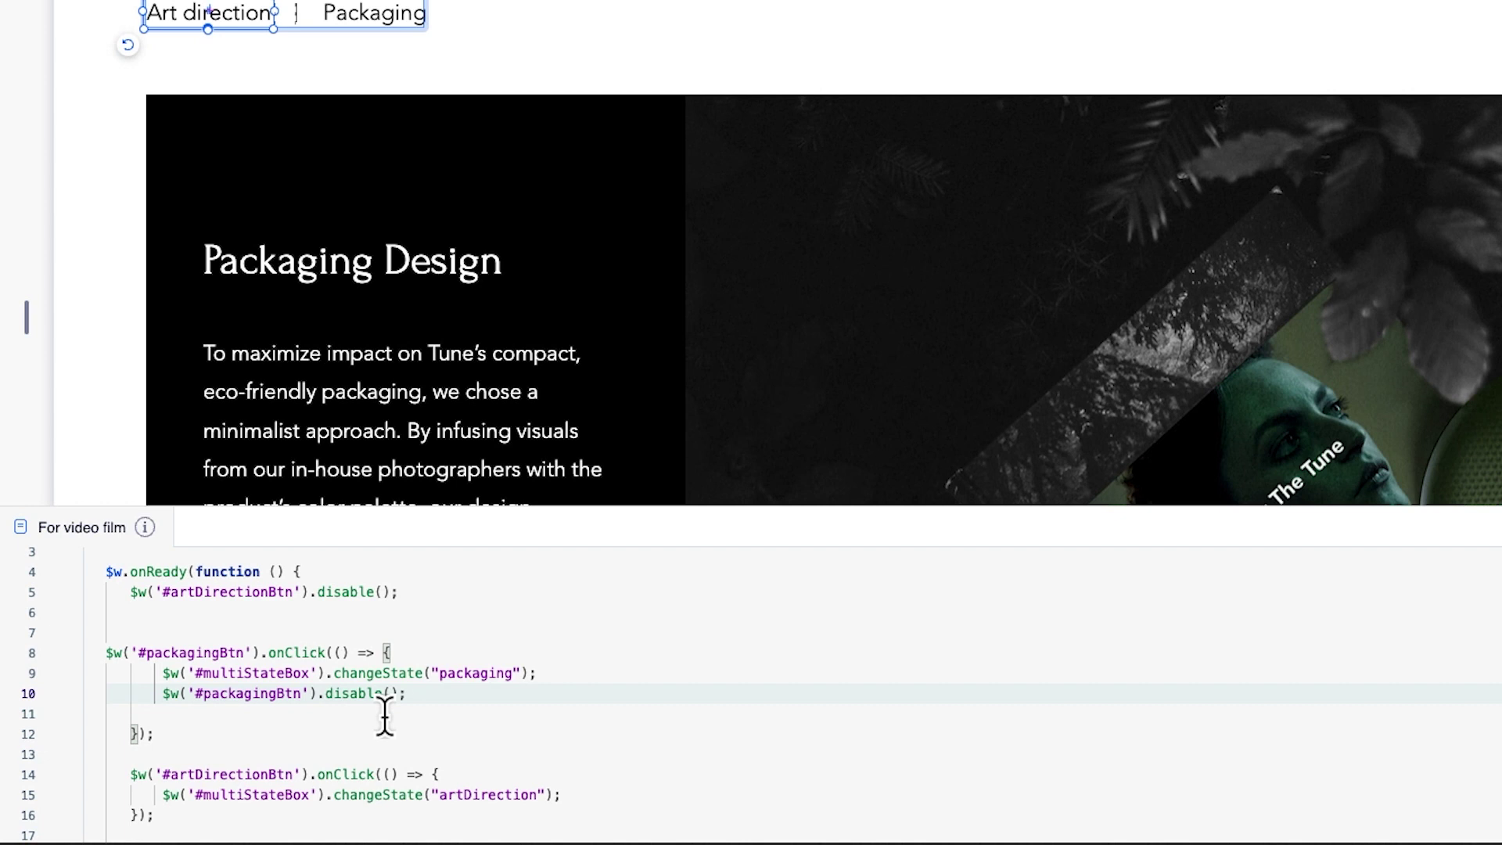
key("Return")
type("$w('#artDirectionBtn').enable();")
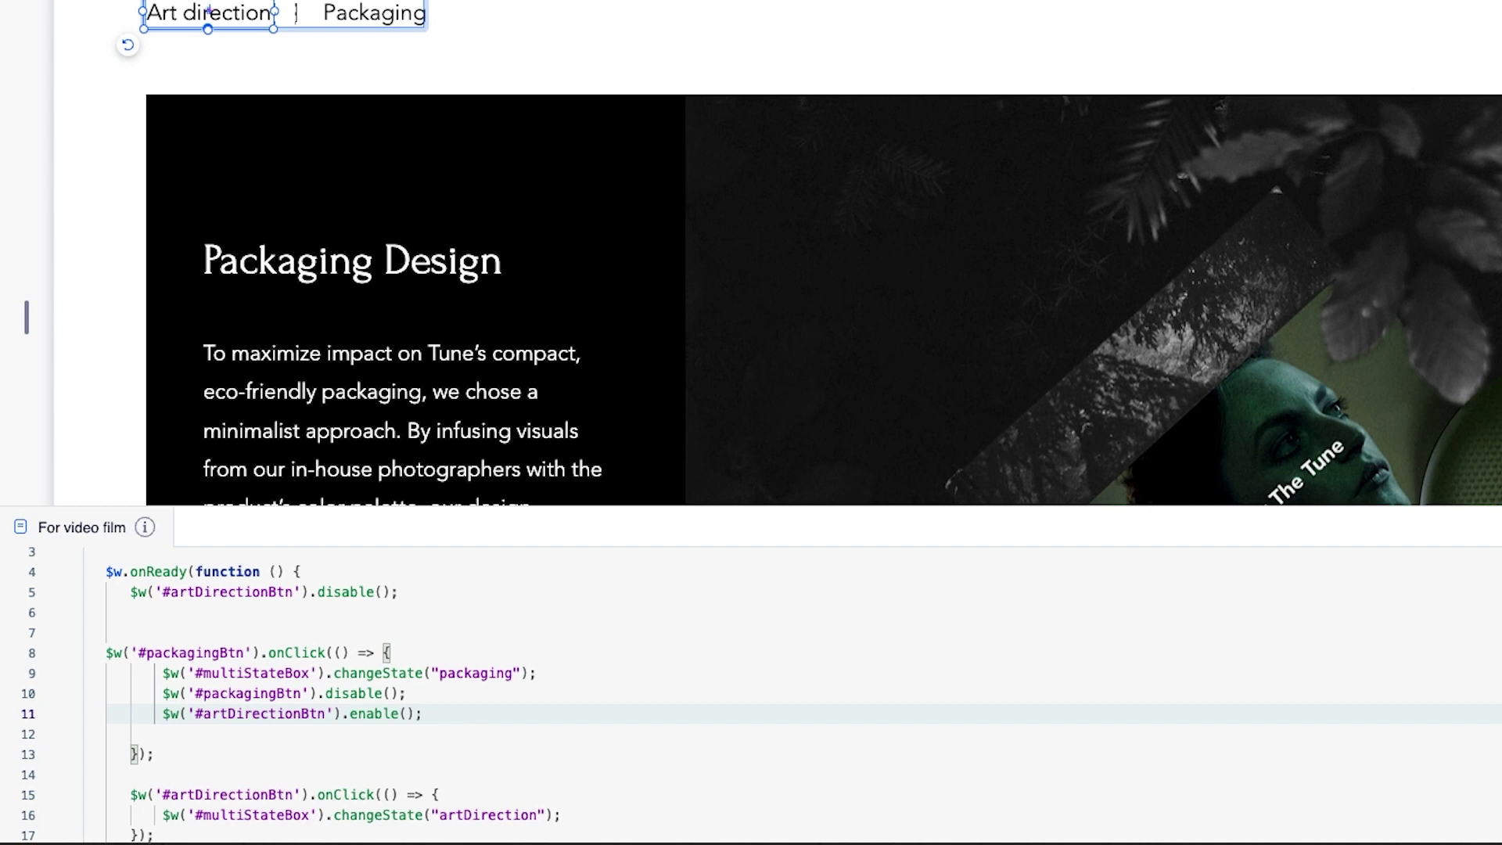
Step: In the Art direction handler, disable artDirectionBtn and re-enable packagingBtn
scroll(761, 693, "down", 1)
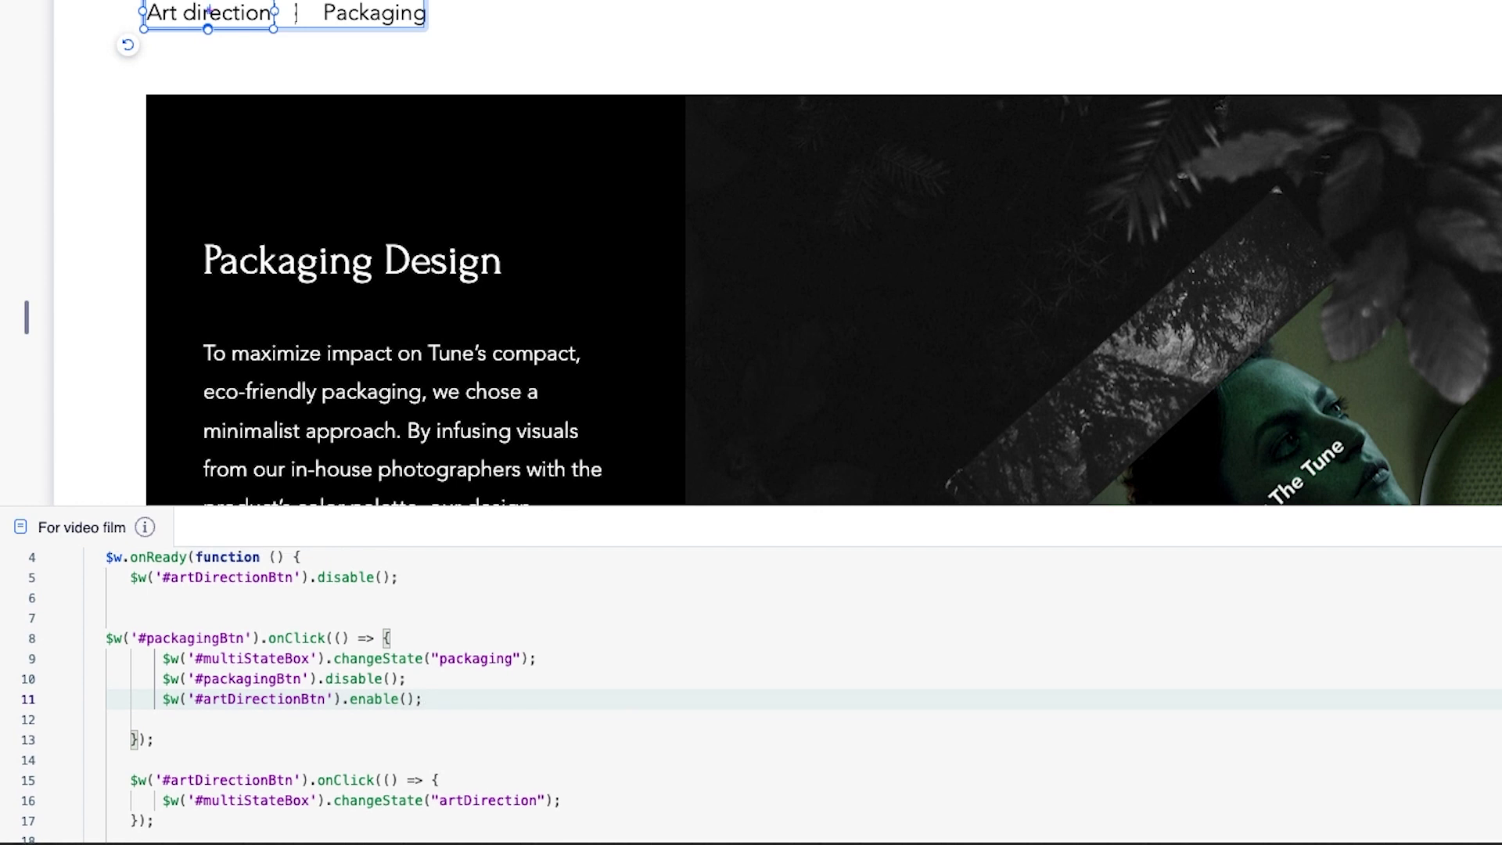
left_click(538, 813)
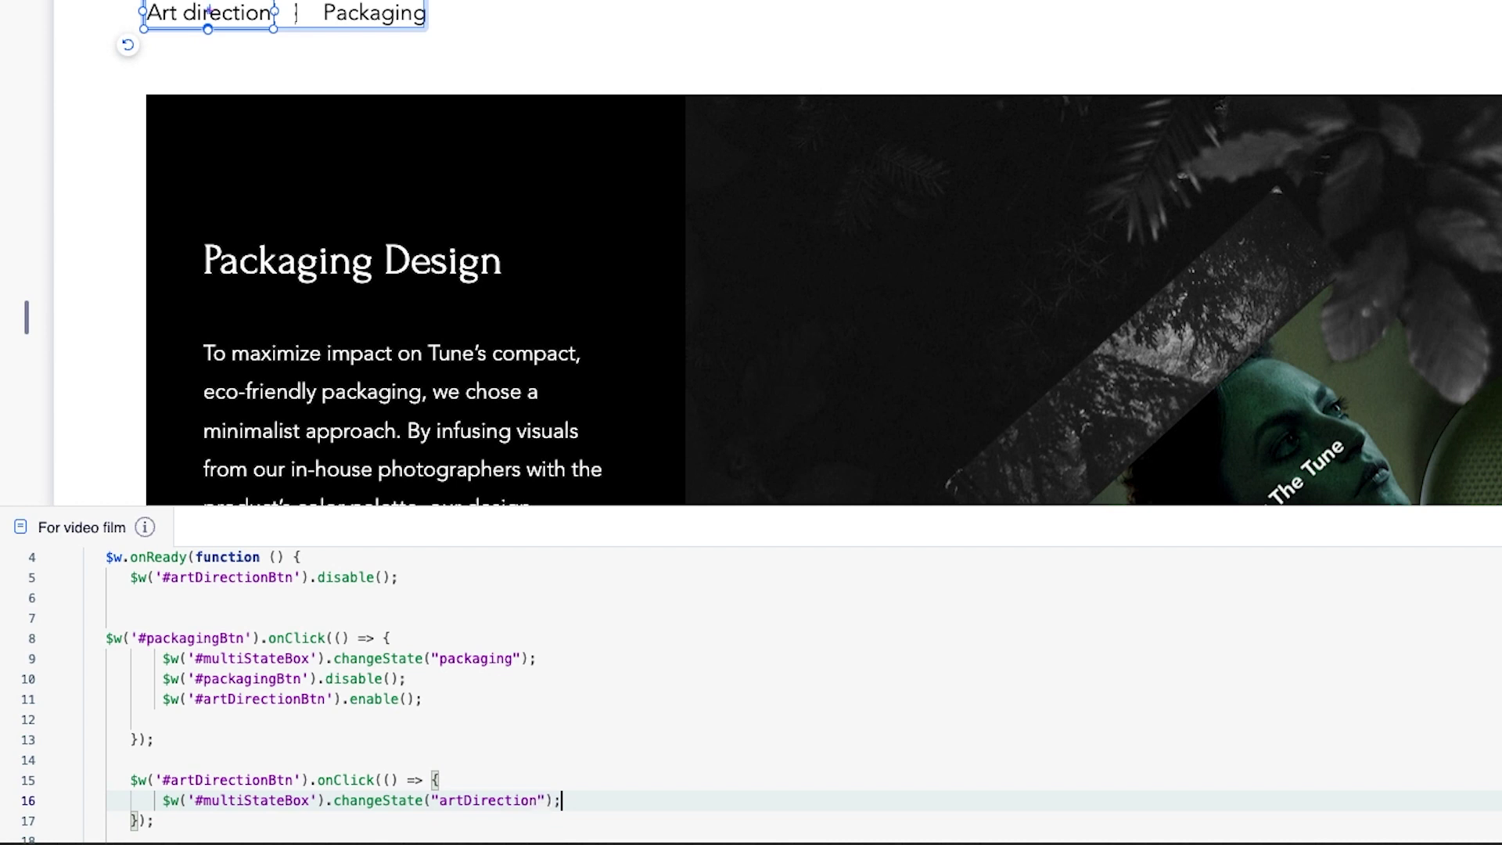
key("Return")
type("$w('#artDirectionBtn').disable();")
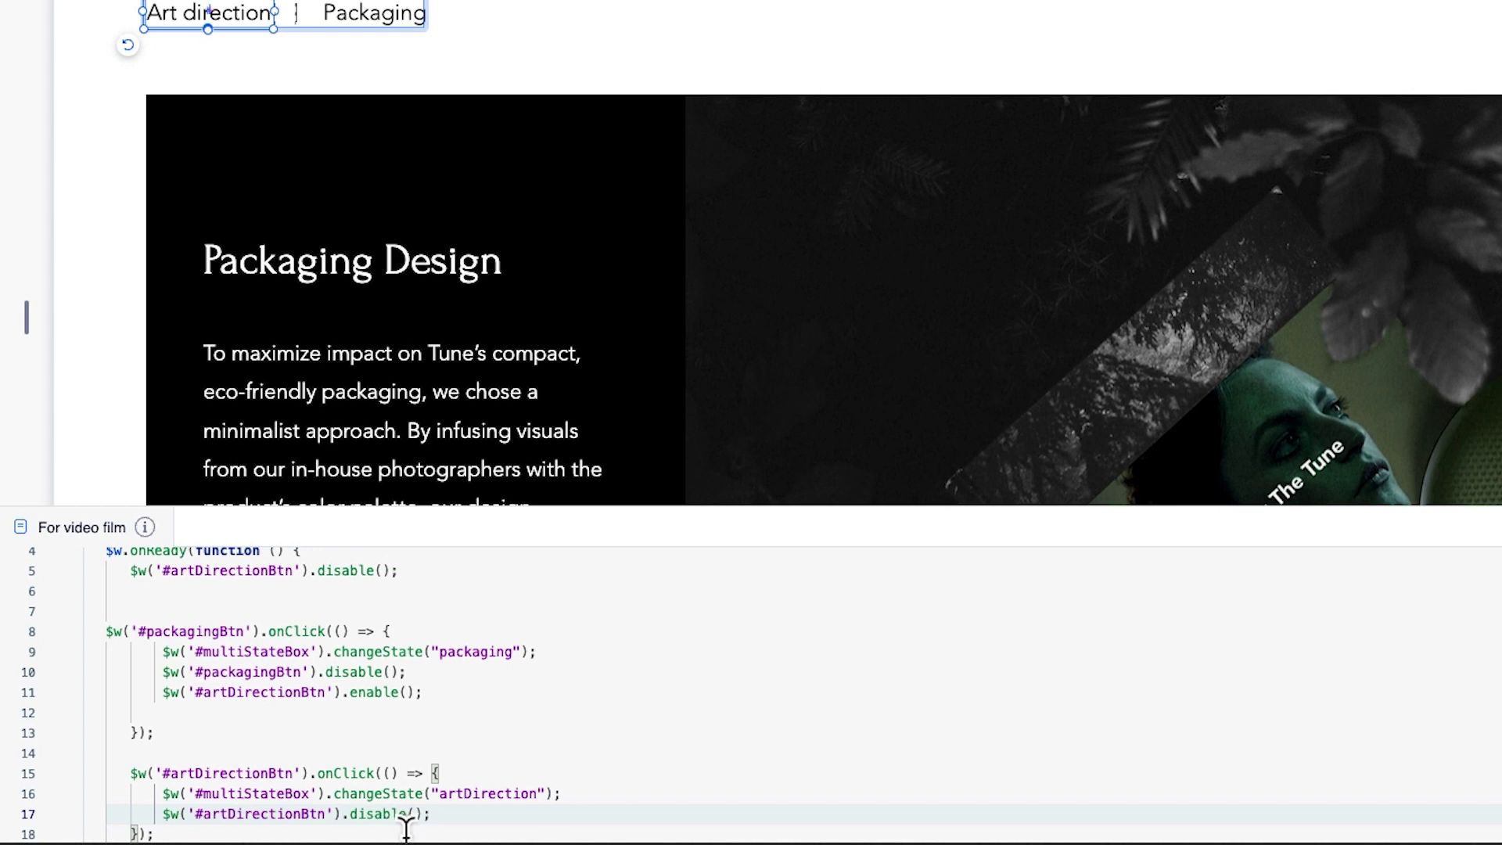
key("Return")
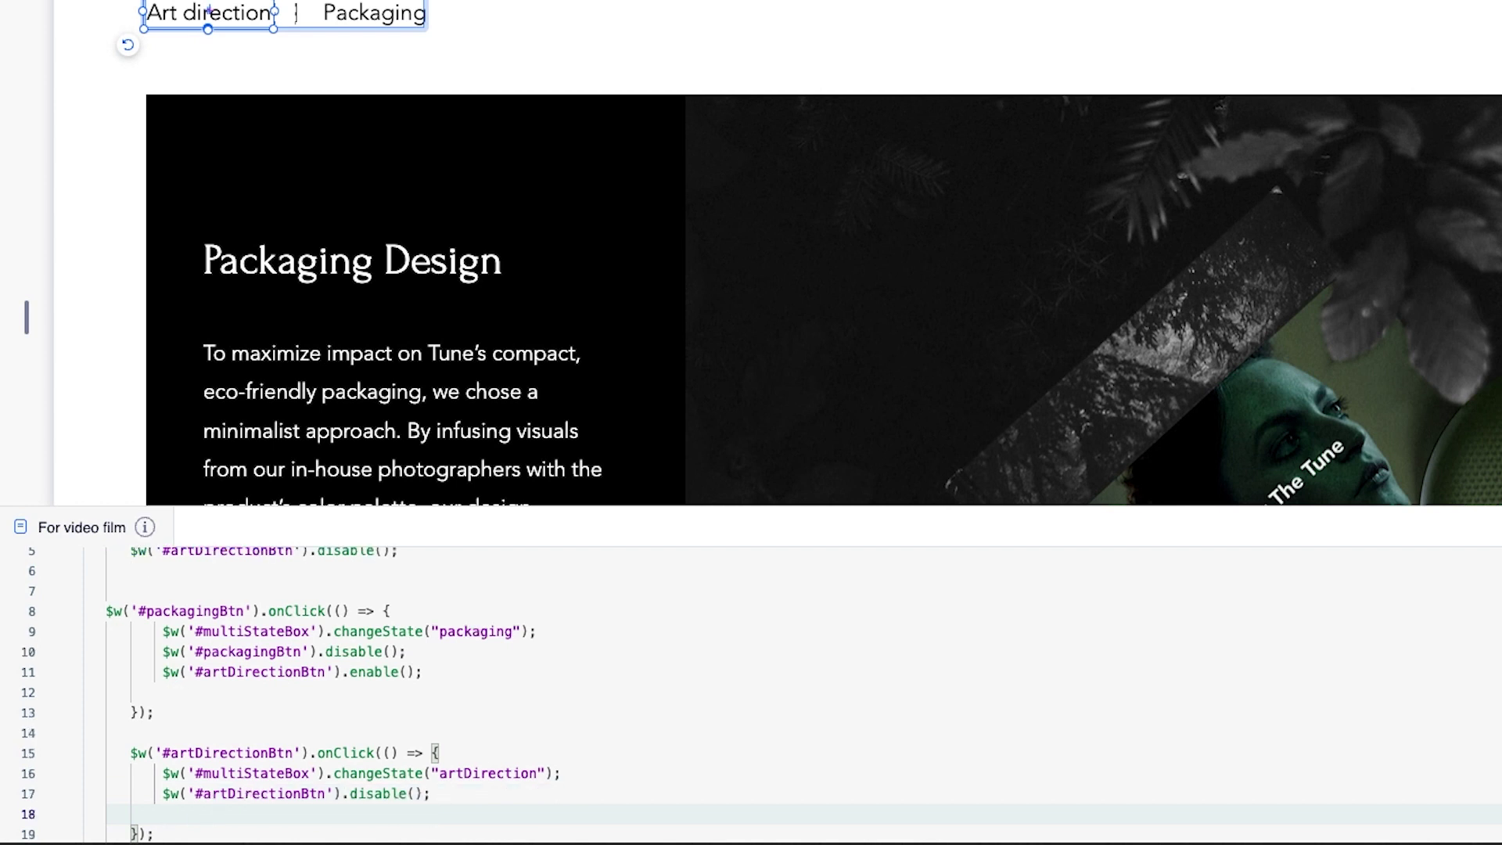
type("$w('#packagingBtn').enable();")
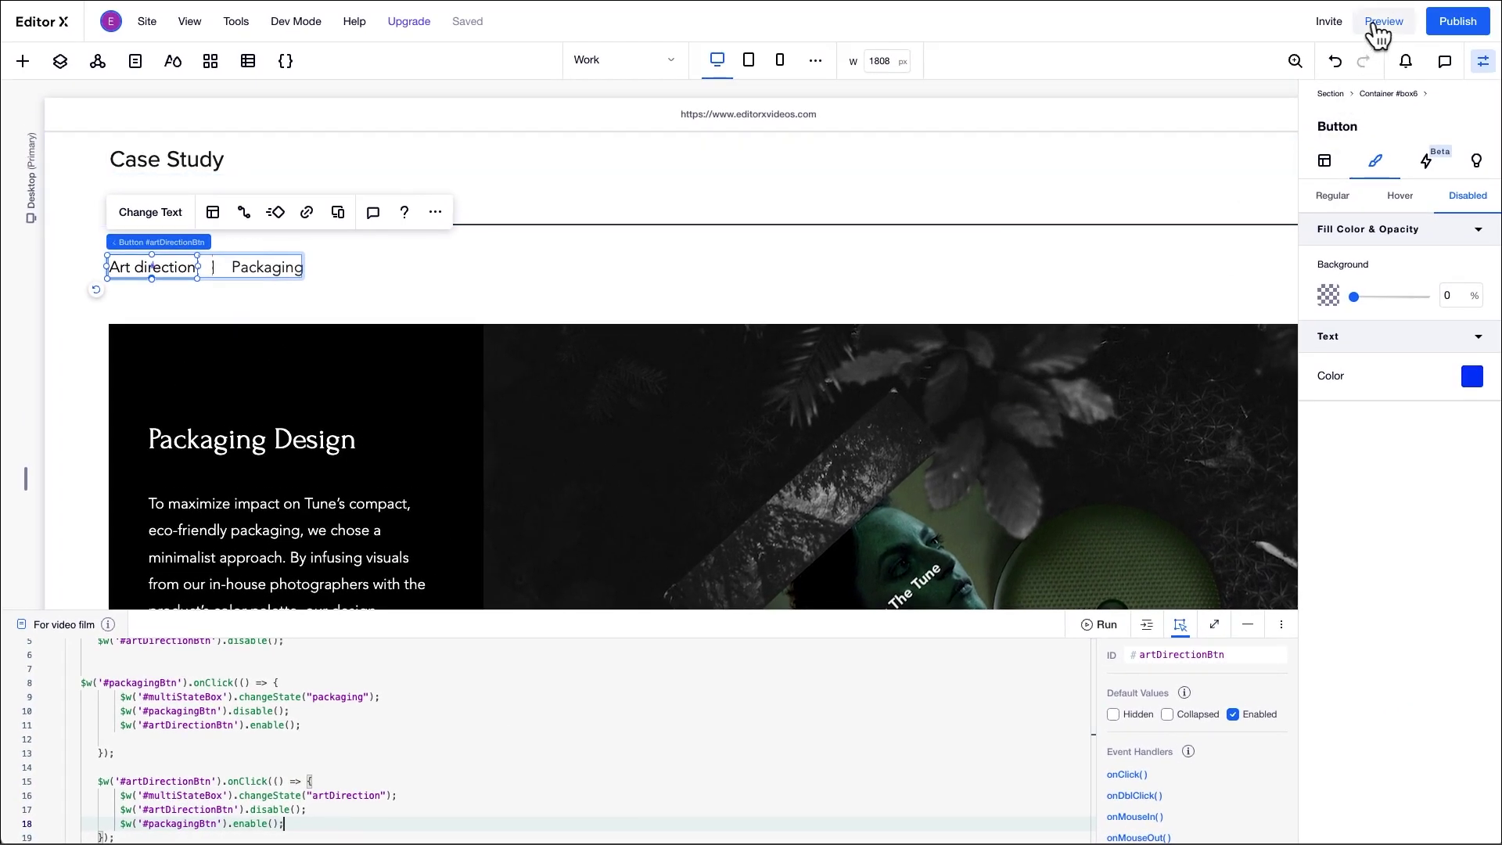
Step: Preview the page and alternate Packaging Design and Art direction twice, checking the active button turns blue
left_click(1383, 22)
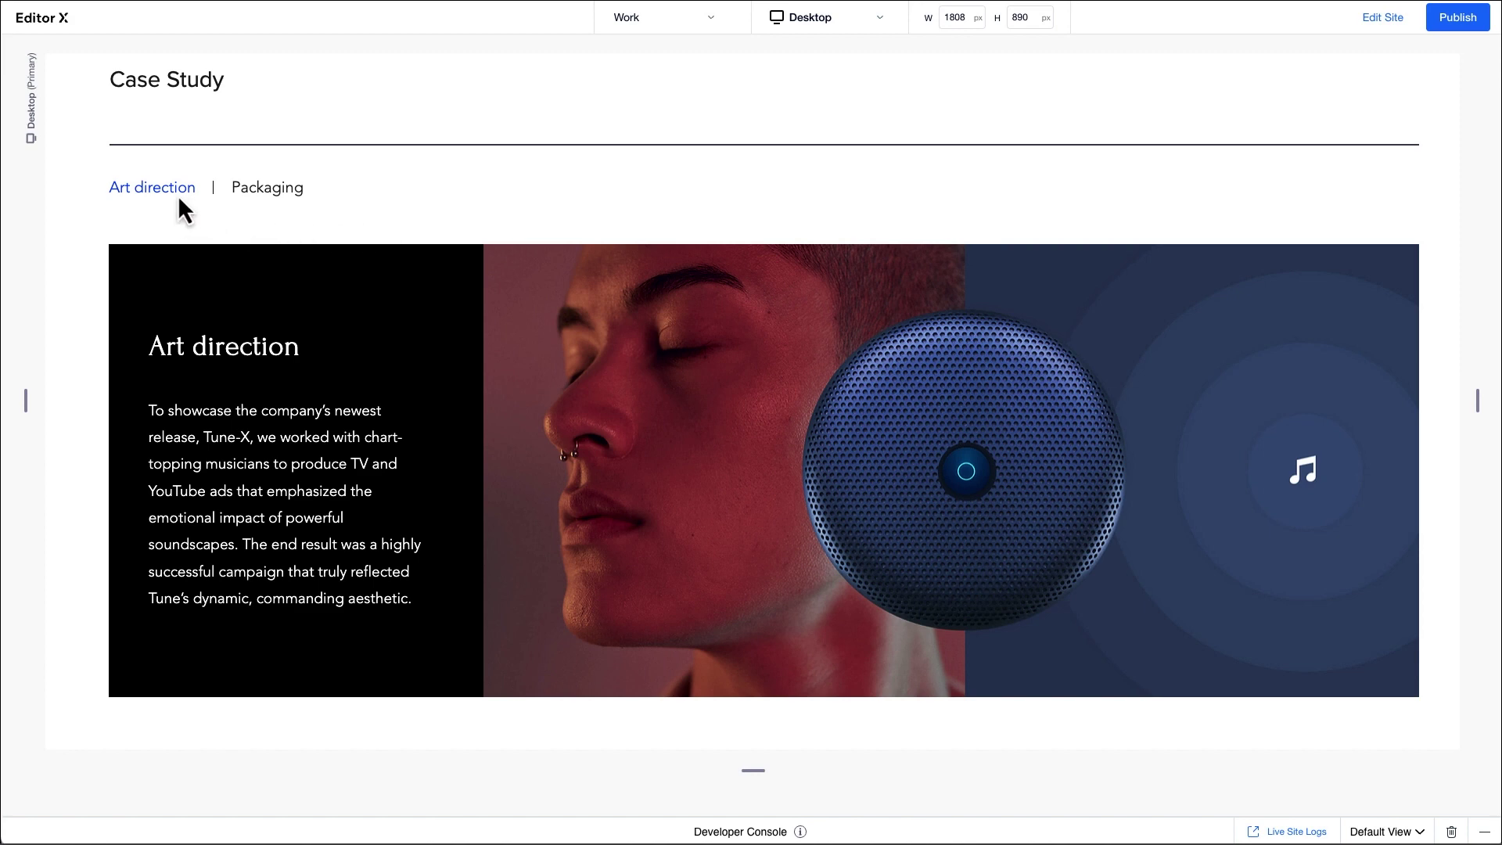
left_click(261, 192)
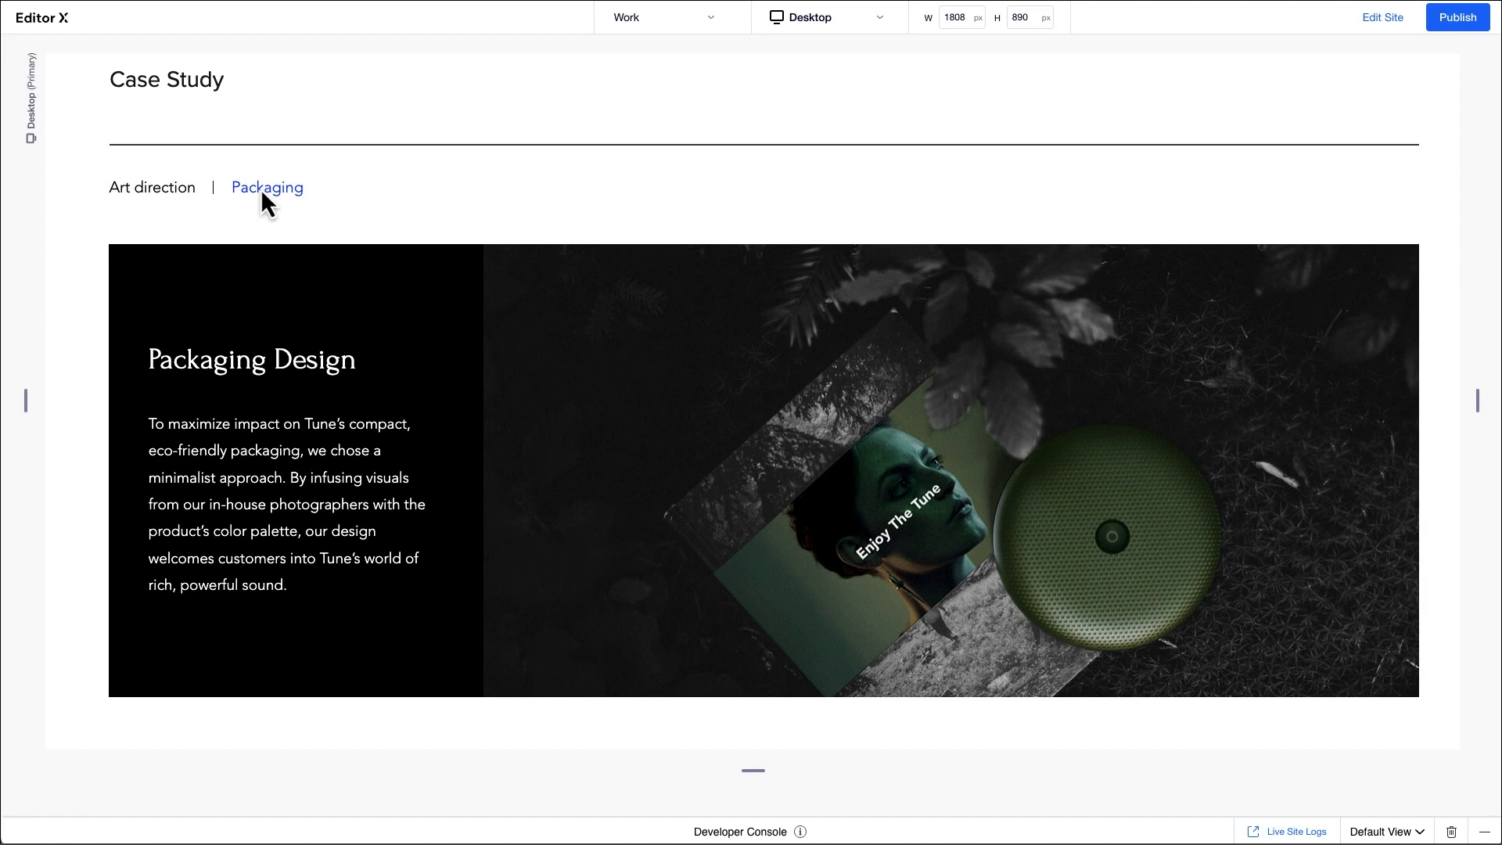
left_click(164, 196)
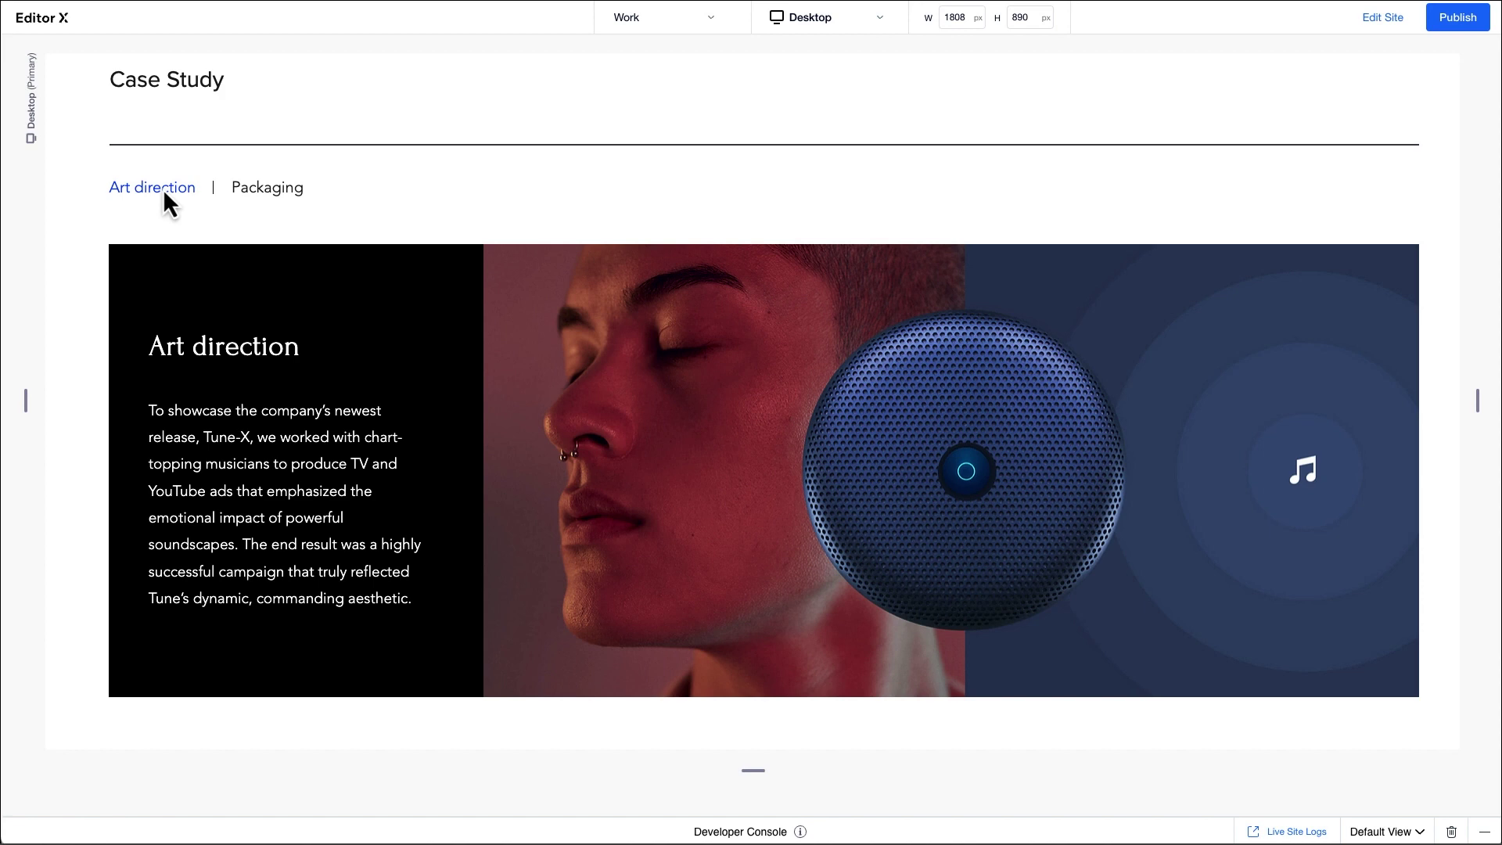
left_click(275, 196)
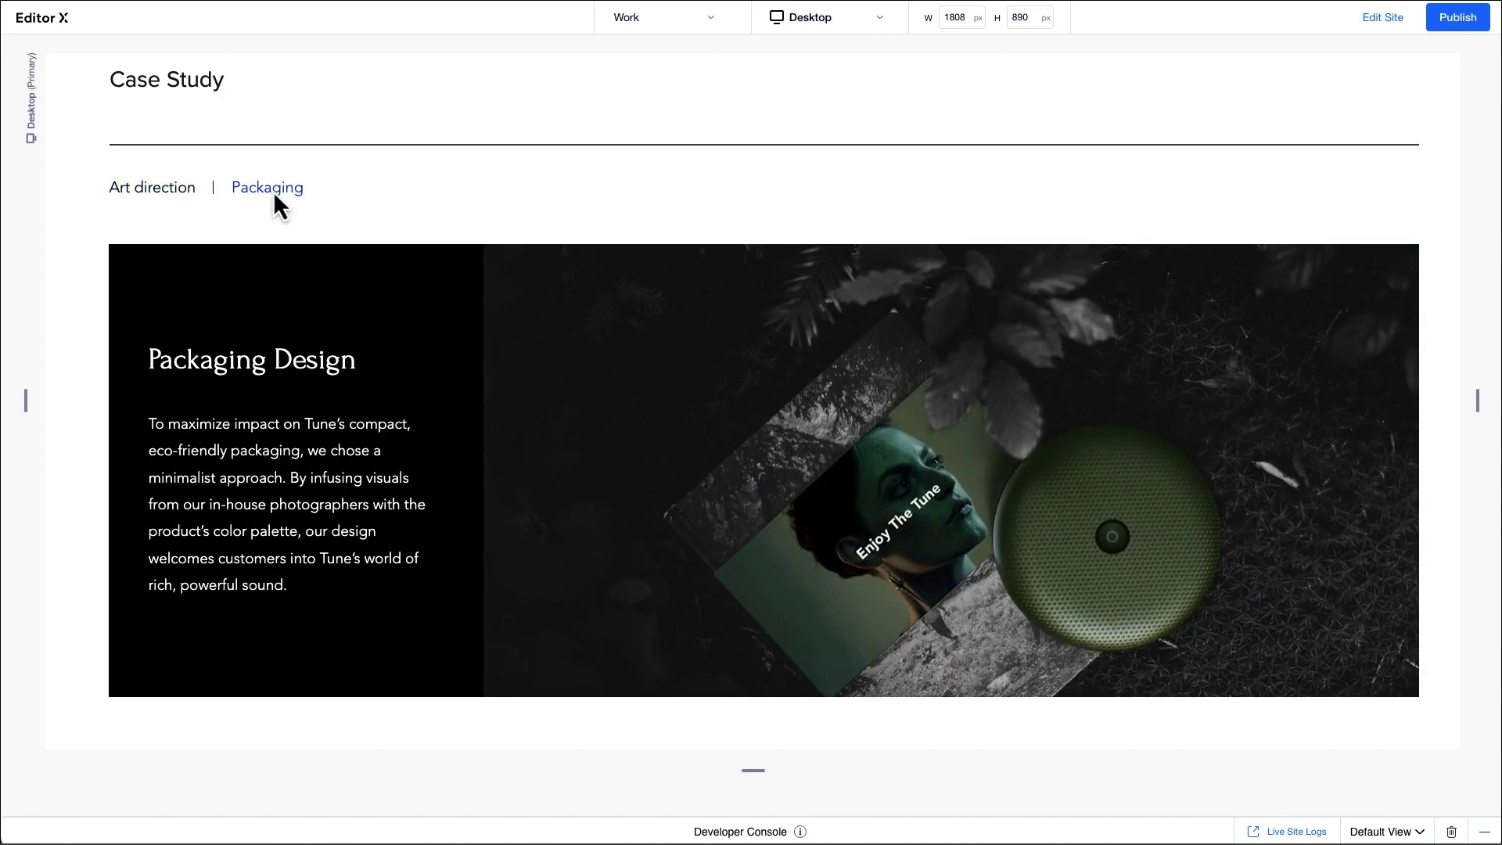
left_click(170, 194)
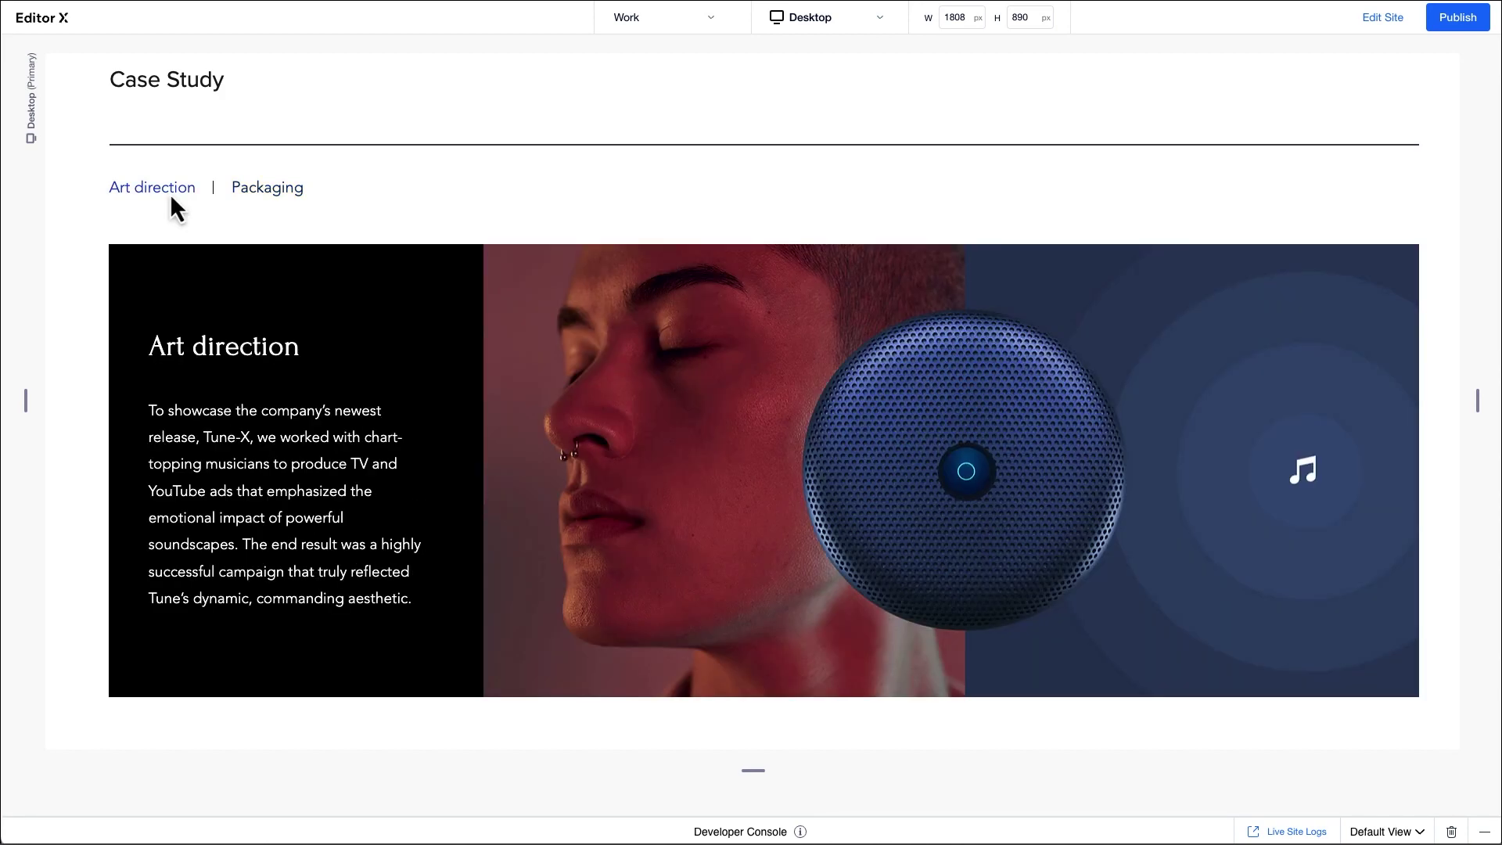